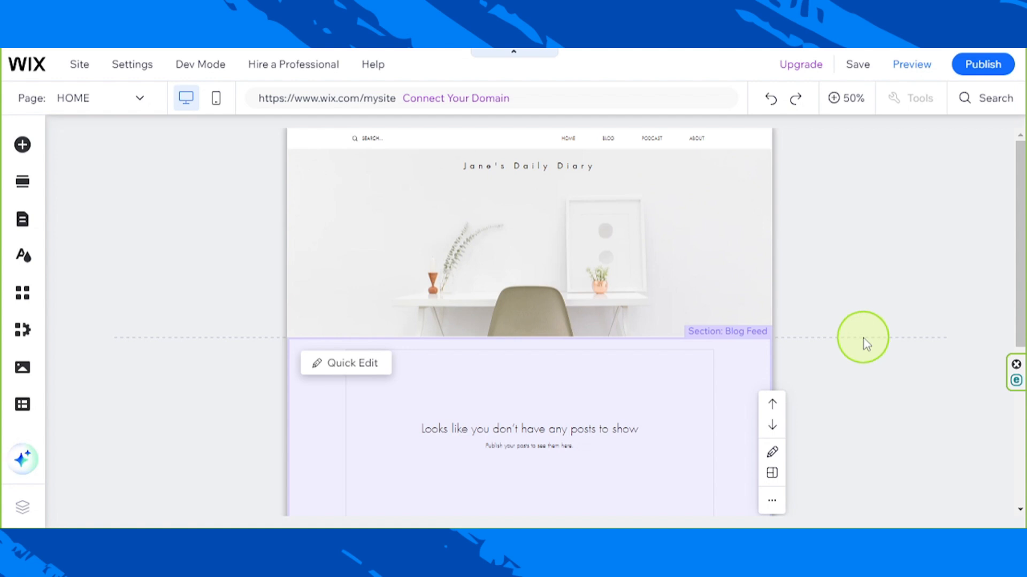
left_click(31, 260)
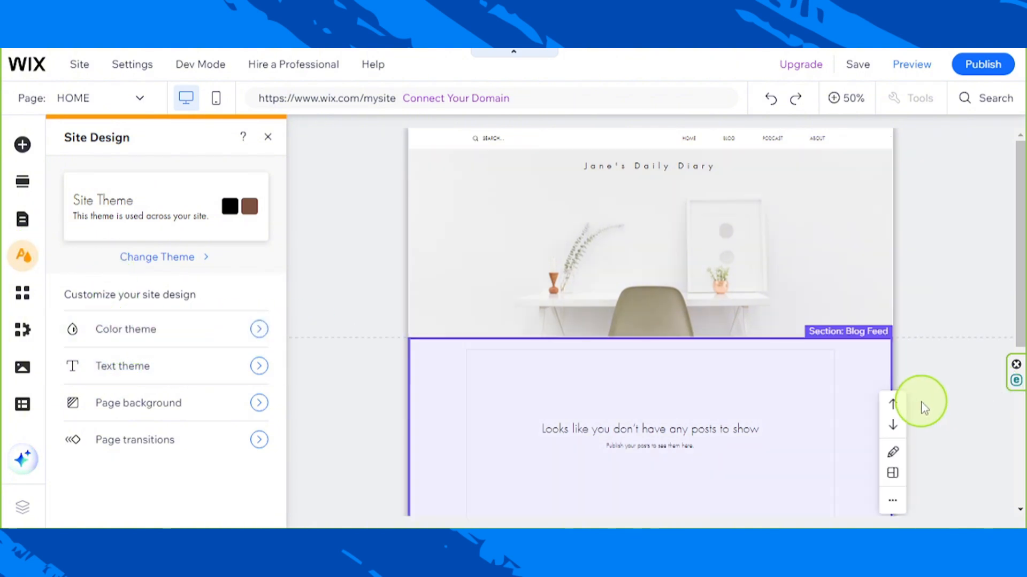
scroll(922, 408, "down", 5)
scroll(921, 408, "up", 5)
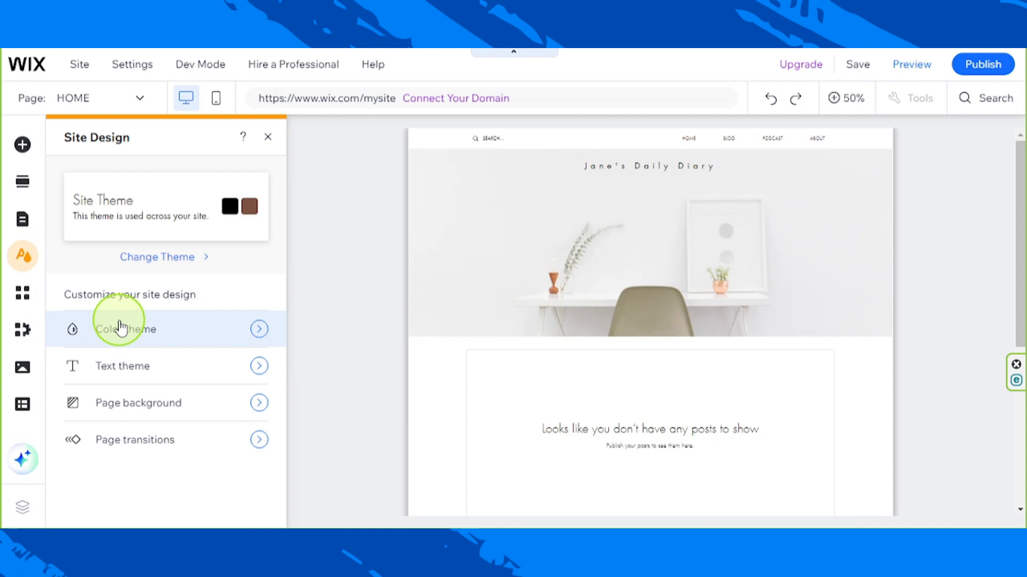
left_click(120, 327)
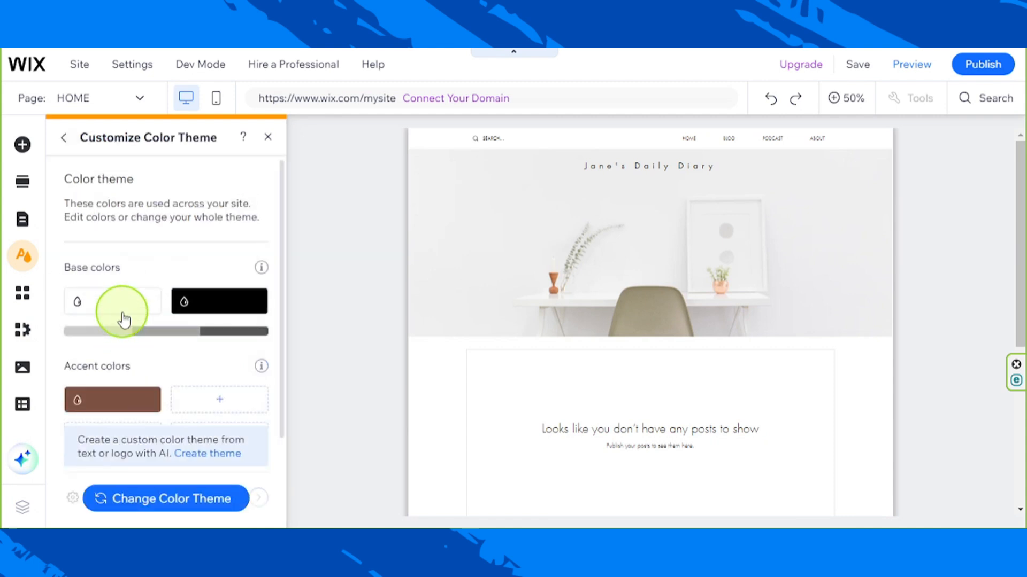
left_click(123, 309)
left_click(254, 463)
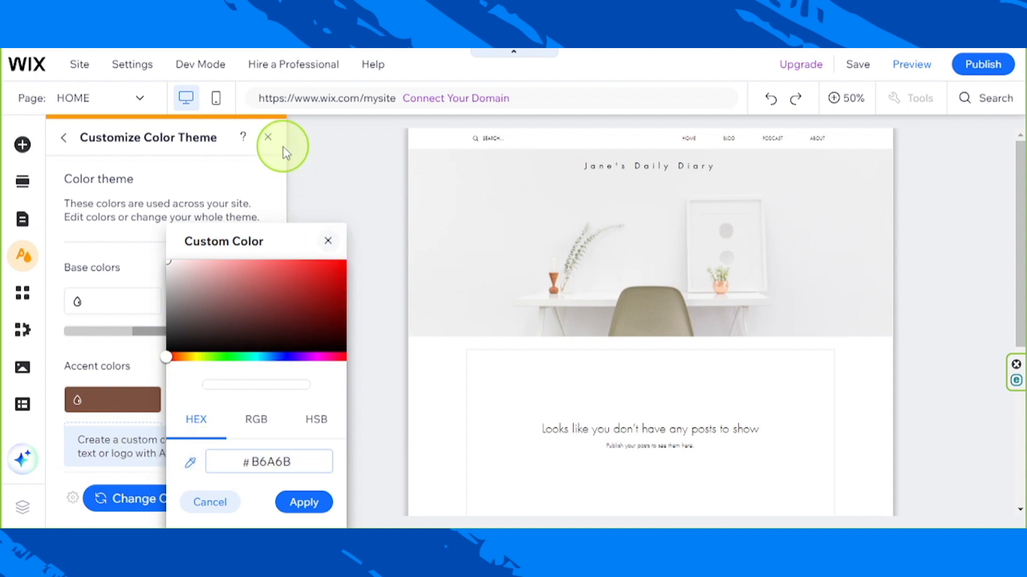
left_click(269, 138)
left_click(269, 138)
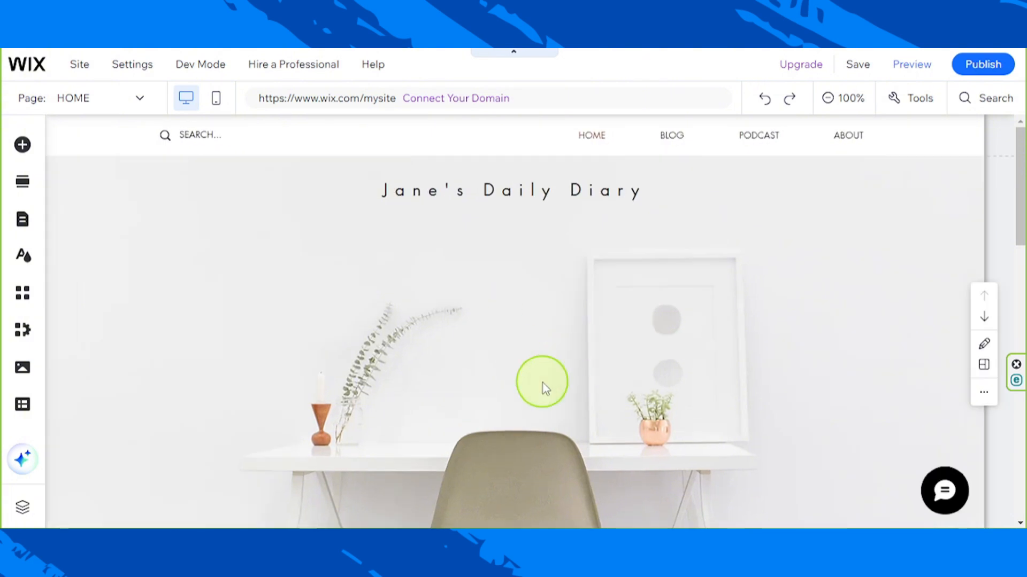
- Upload the palette image "Pink and White Minimalist Initial Makeup Artist Logo" from the computer's Desktop to the site's media files
scroll(543, 383, "down", 5)
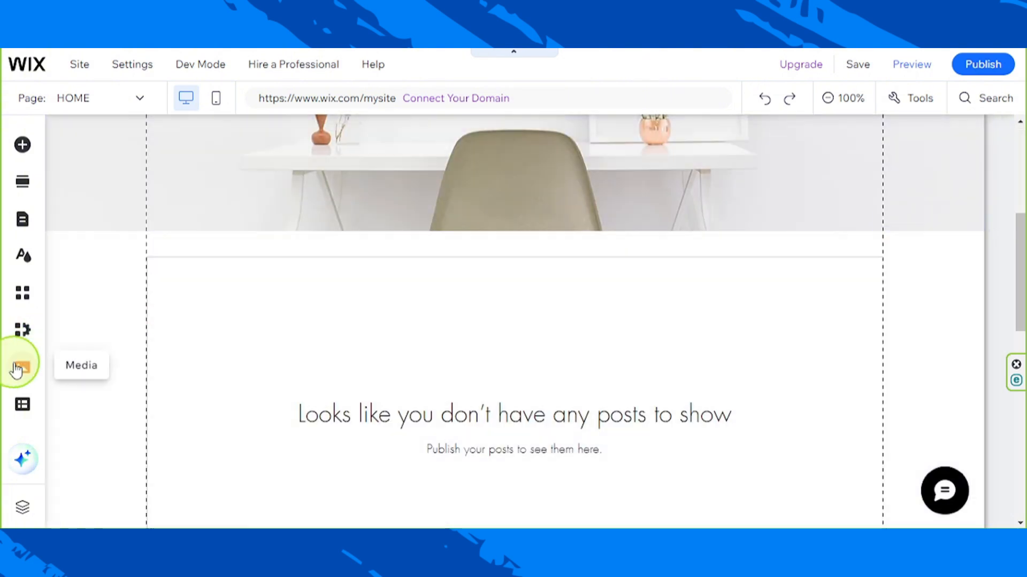
left_click(16, 369)
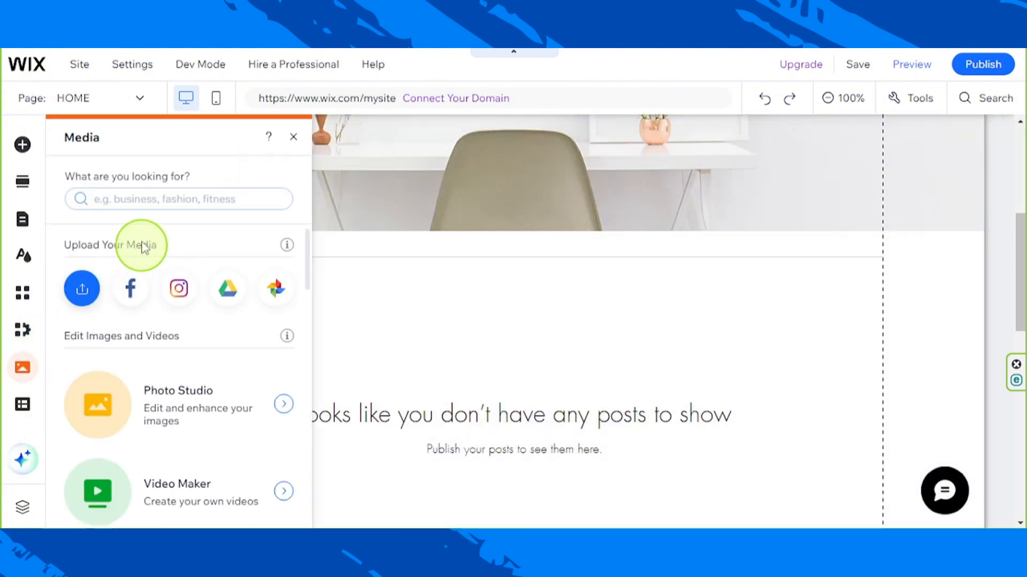
left_click(85, 296)
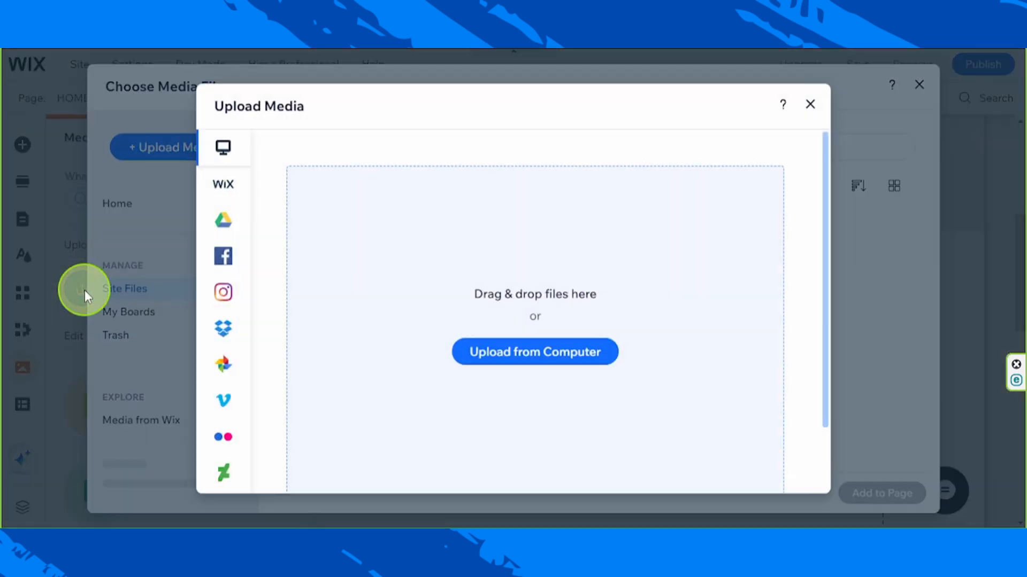
left_click(529, 353)
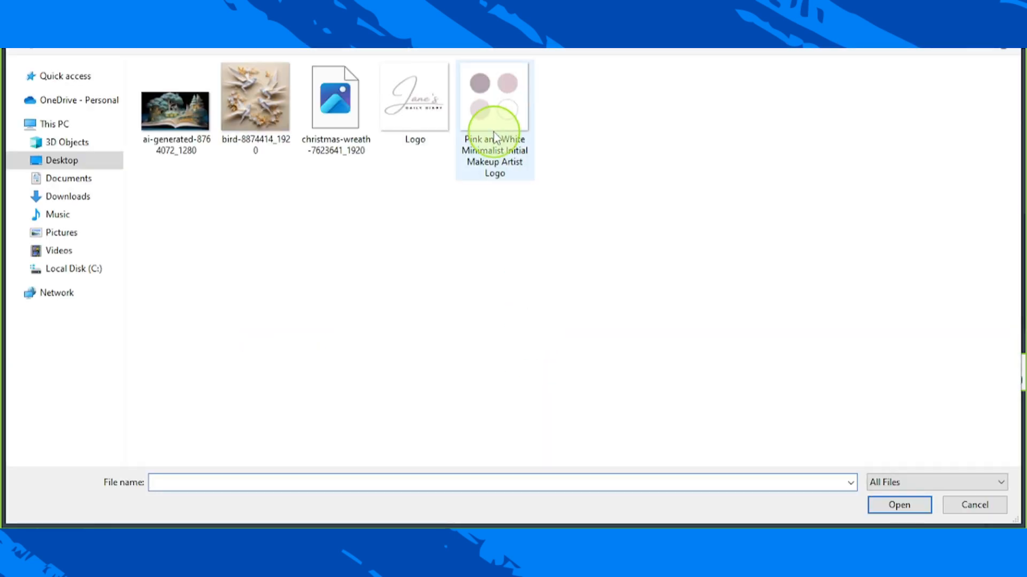
left_click(494, 137)
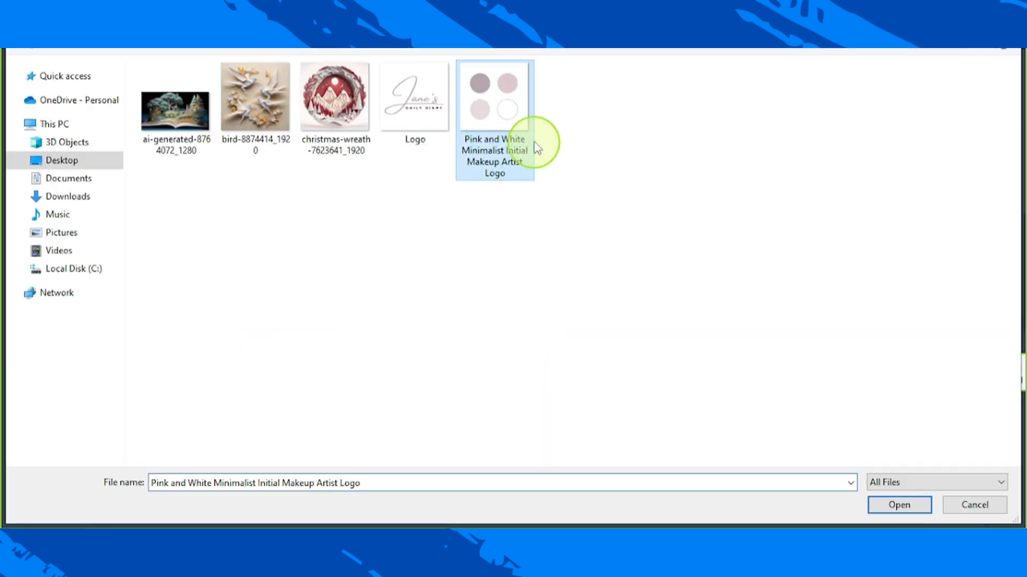
left_click(883, 507)
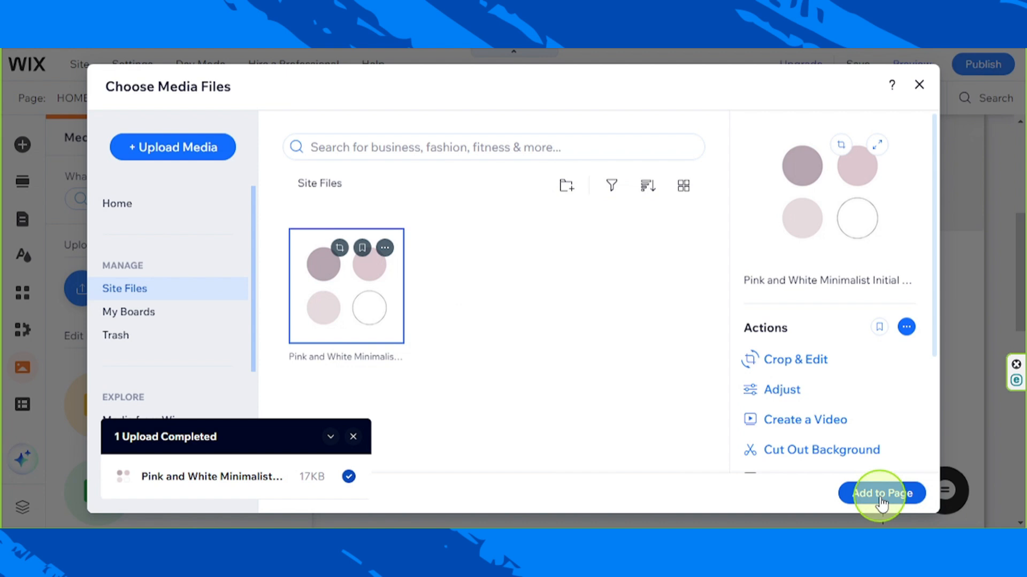
- Add the uploaded palette image to the home page, shrink it and place it at the right side of the Blog Feed section
left_click(888, 501)
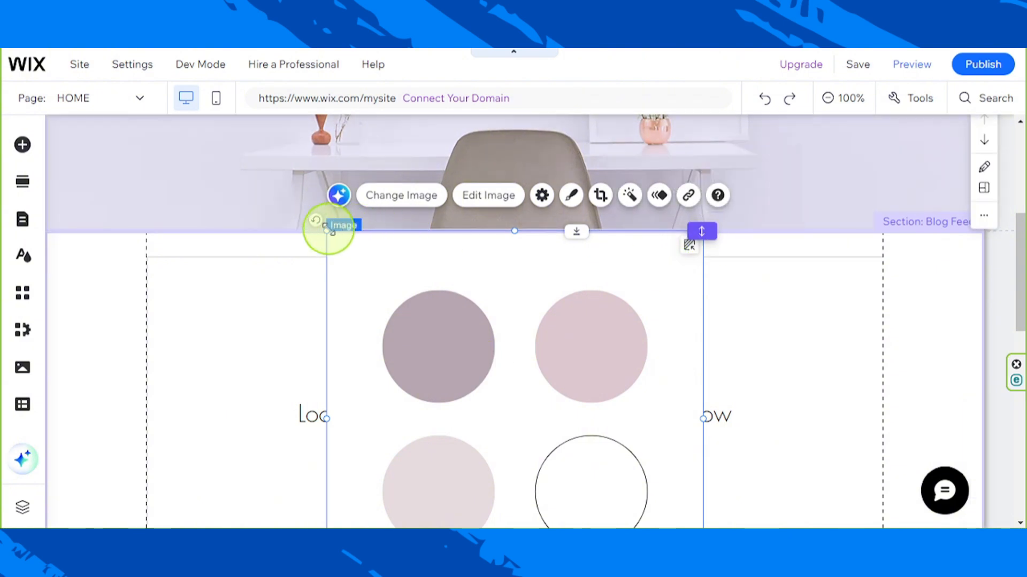
left_click_drag(327, 230, 466, 307)
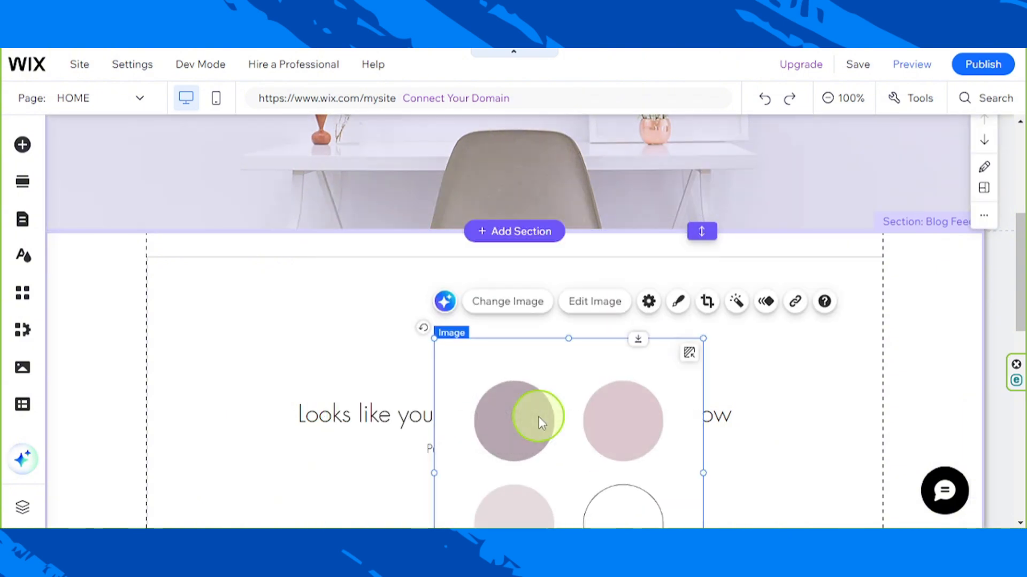
left_click_drag(594, 390, 695, 322)
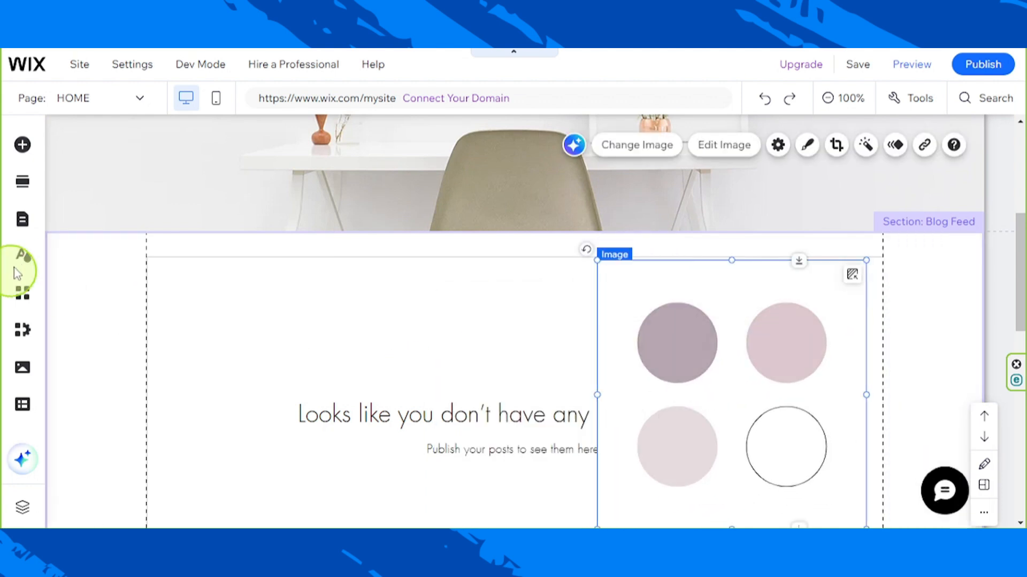
- Replace the brown accent color of the site's color theme with #AE9EB8, sampled from the palette's dark mauve circle
left_click(26, 261)
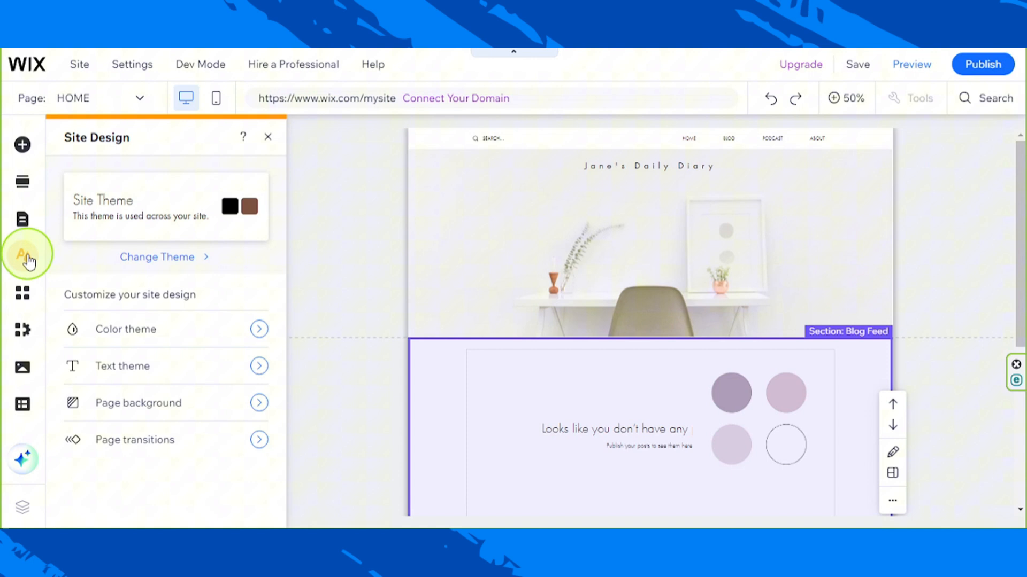
left_click(119, 328)
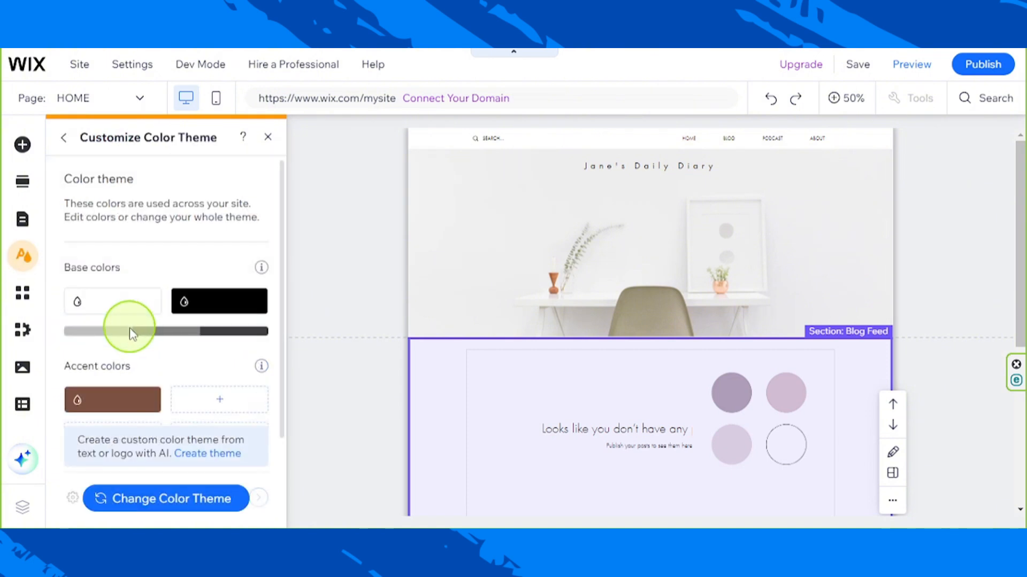
scroll(131, 329, "down", 2)
mouse_move(114, 289)
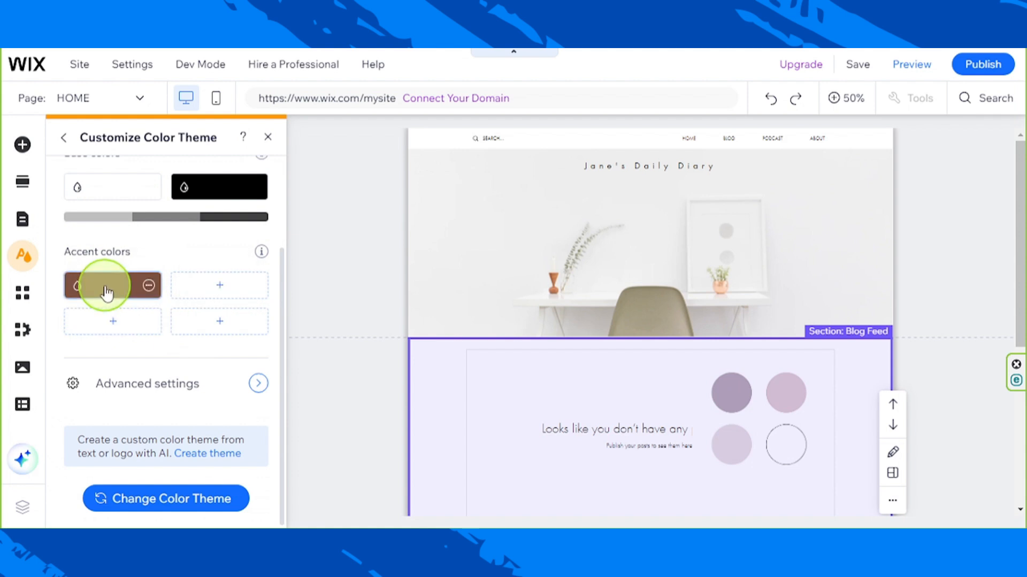
scroll(108, 321, "up", 2)
scroll(107, 361, "down", 2)
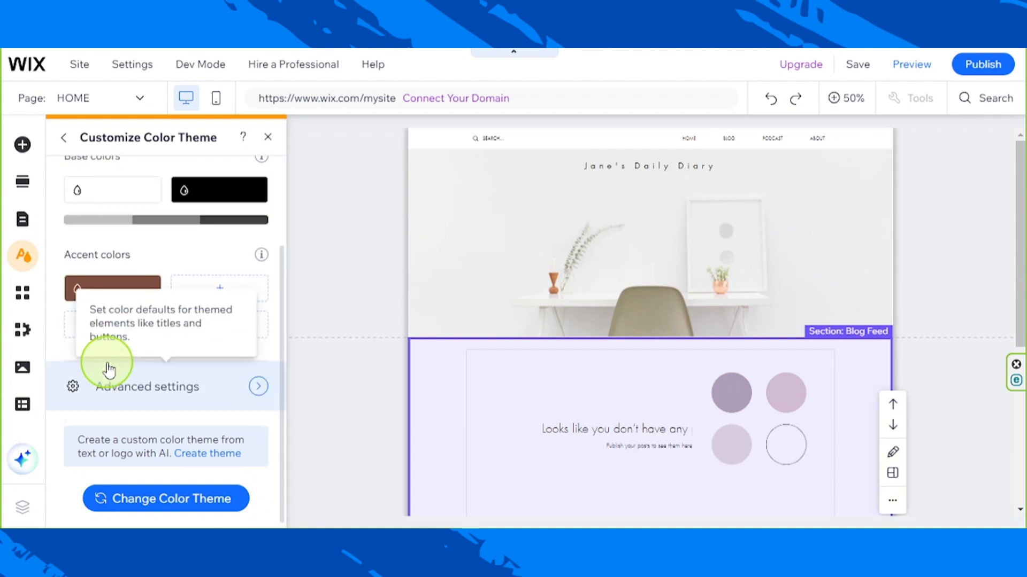
left_click(110, 282)
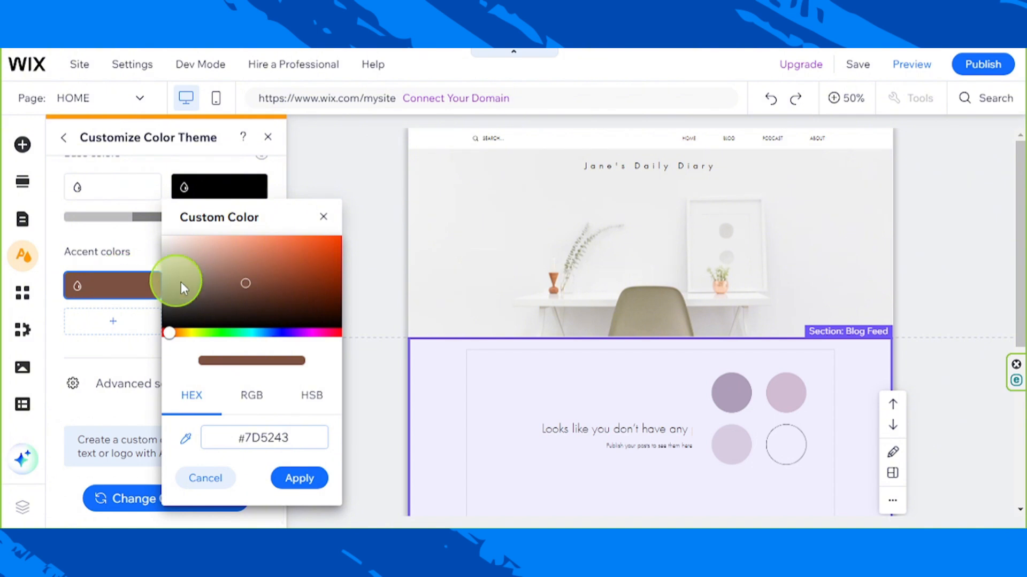
left_click(186, 441)
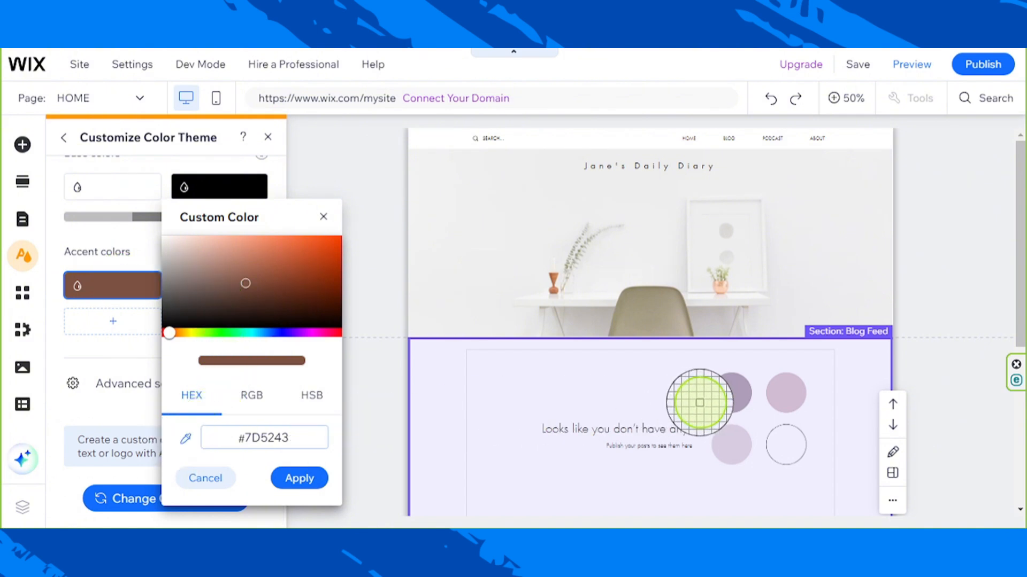
left_click(731, 390)
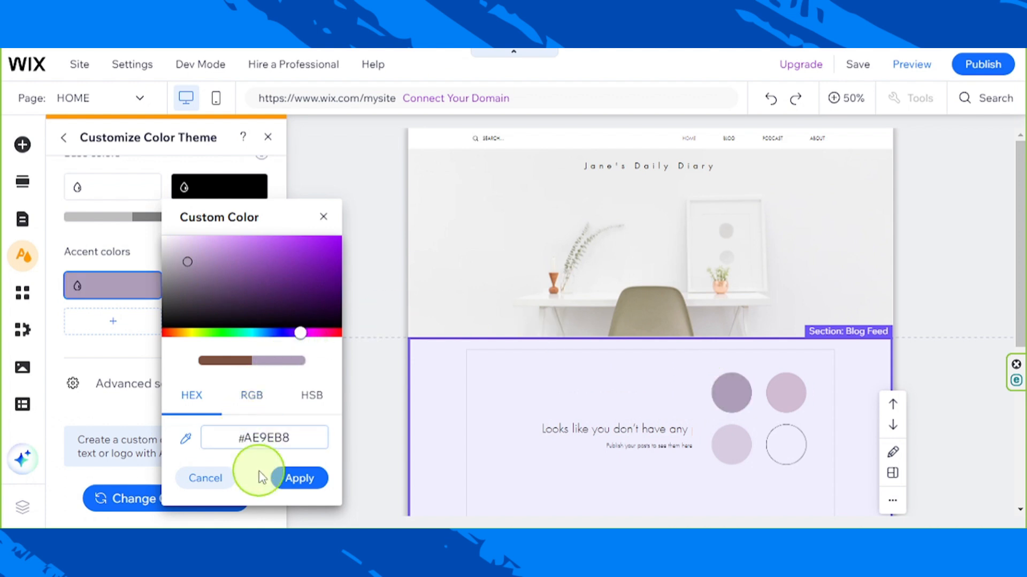
left_click(117, 285)
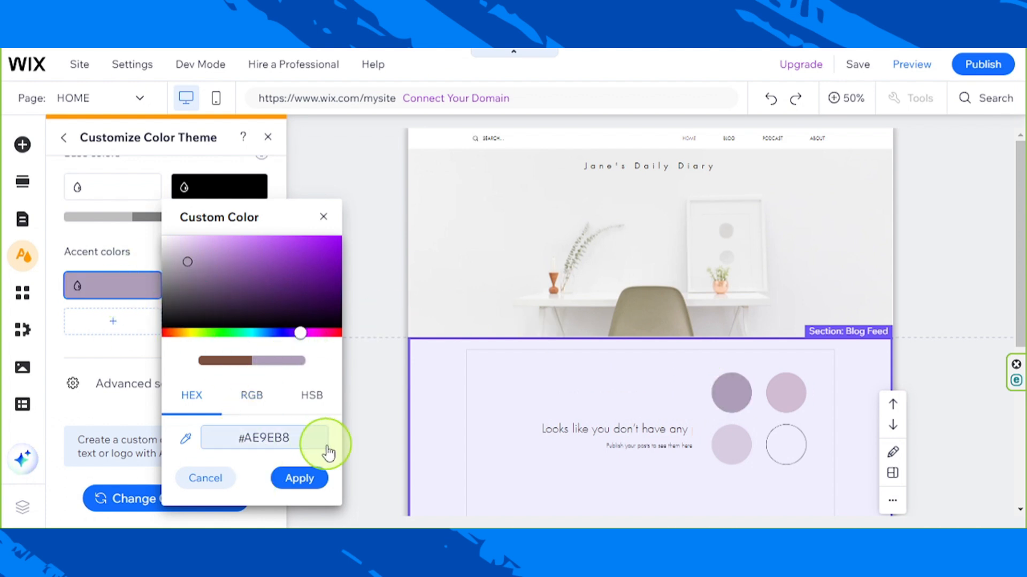
left_click(312, 478)
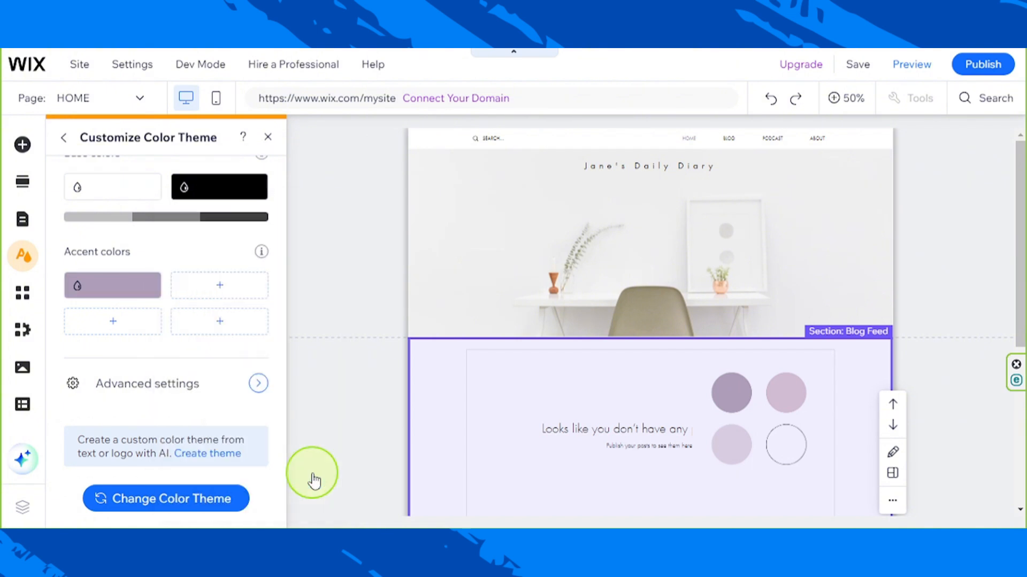
- Add a second accent color, #DCC8CE, sampled from the palette's pink circle
left_click(232, 289)
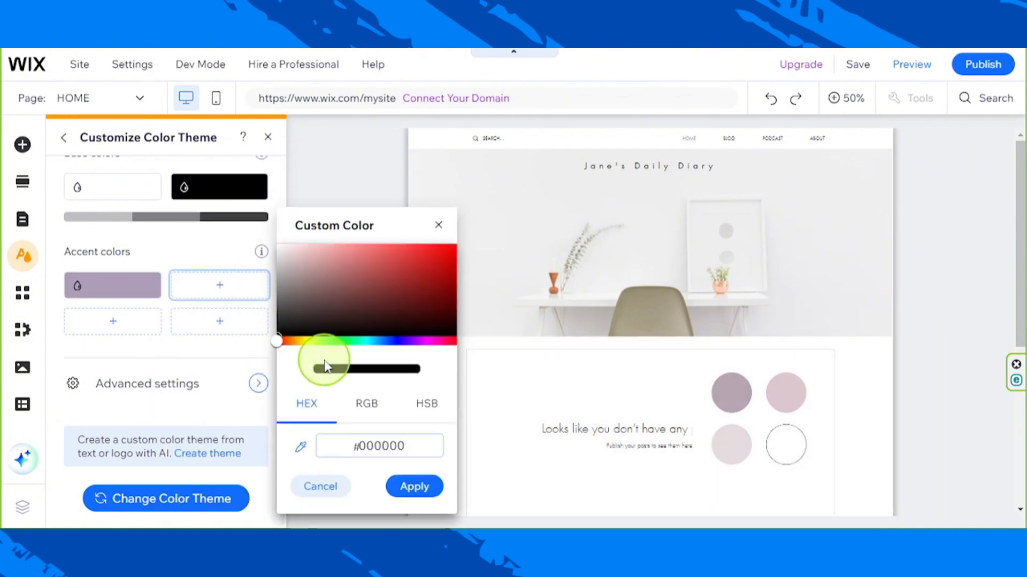
left_click(301, 446)
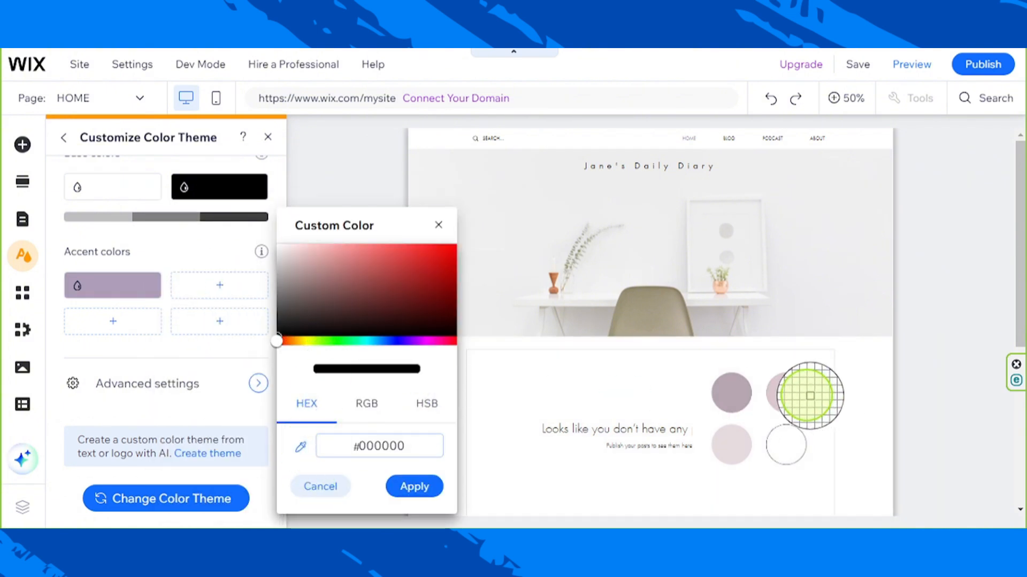
left_click(791, 389)
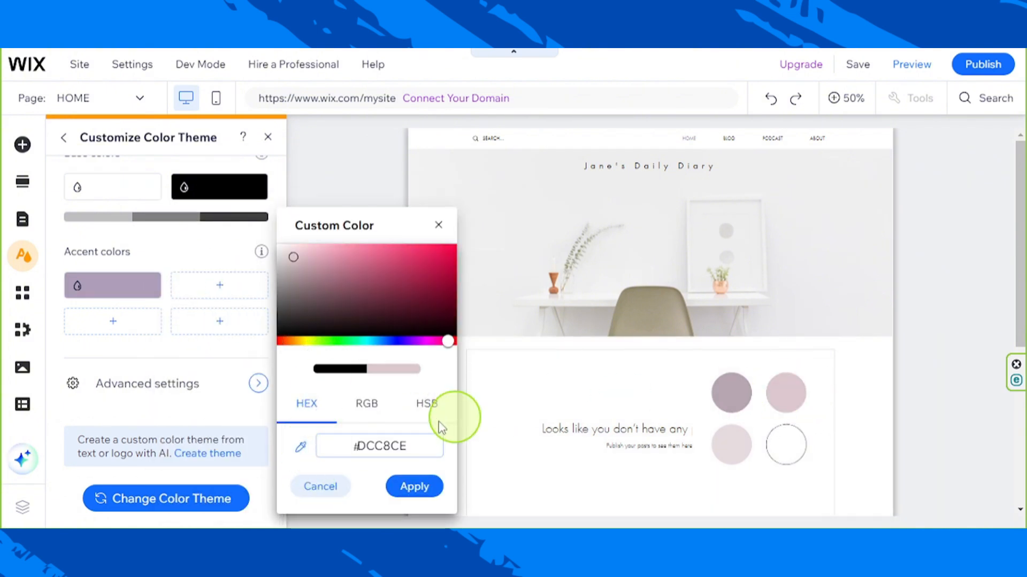
left_click(406, 486)
- Add a third accent color, #E6DBDE, sampled from the palette's pale pink circle
left_click(121, 326)
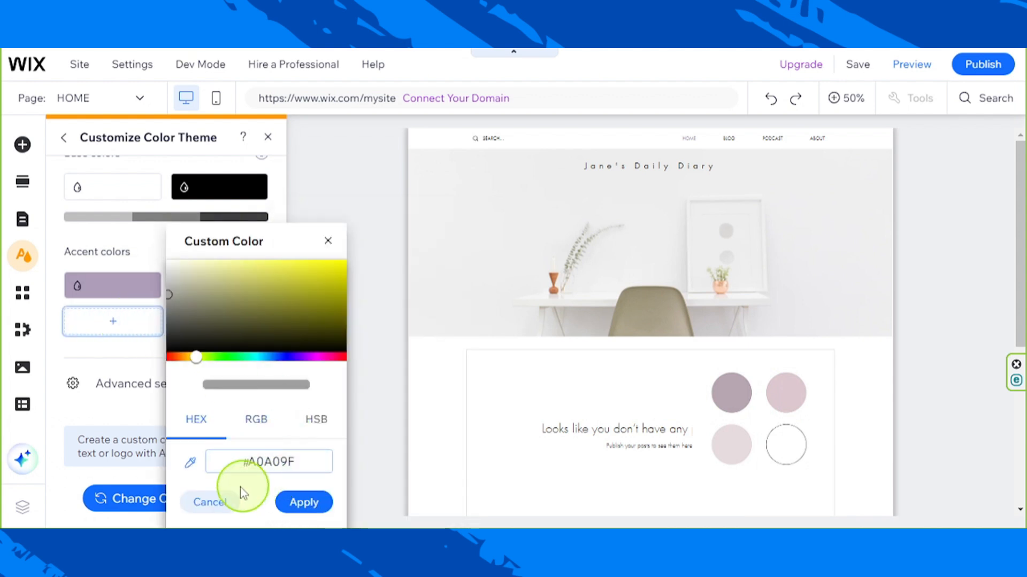
left_click(199, 469)
left_click(732, 444)
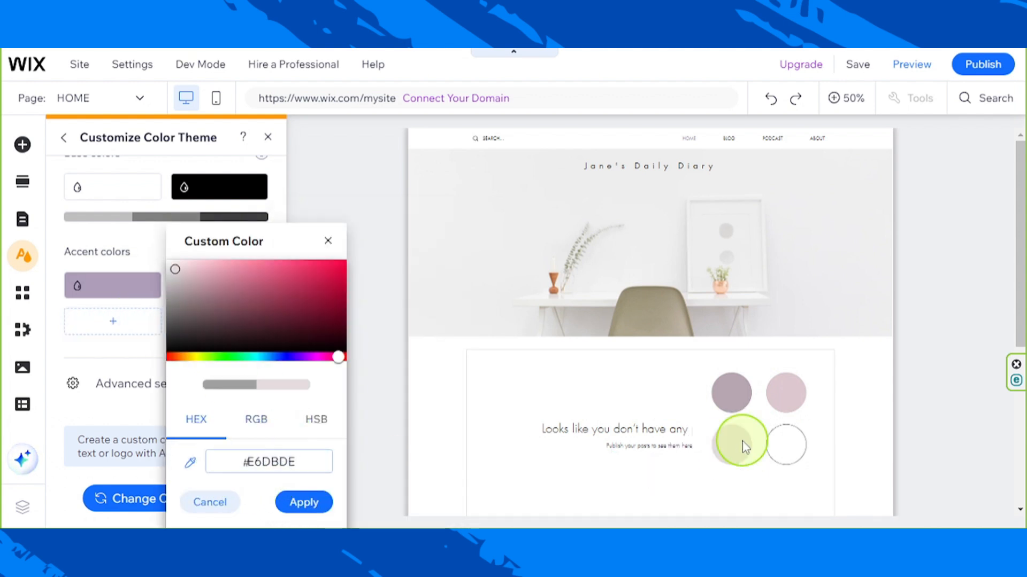
left_click(312, 491)
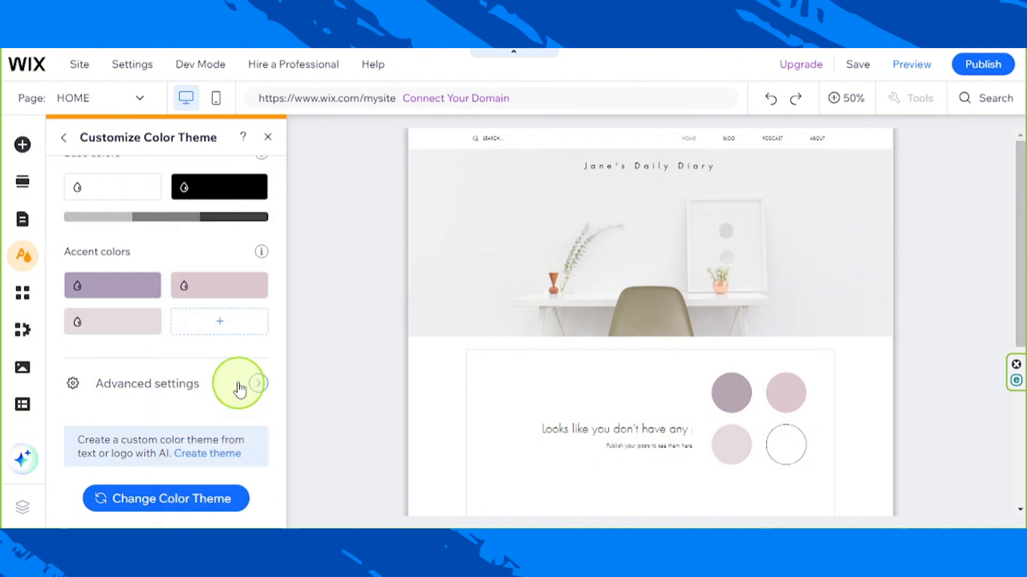
- Add white (#FFFFFF) as the fourth accent color, sampled from the palette's outlined white circle
left_click(220, 323)
left_click(287, 463)
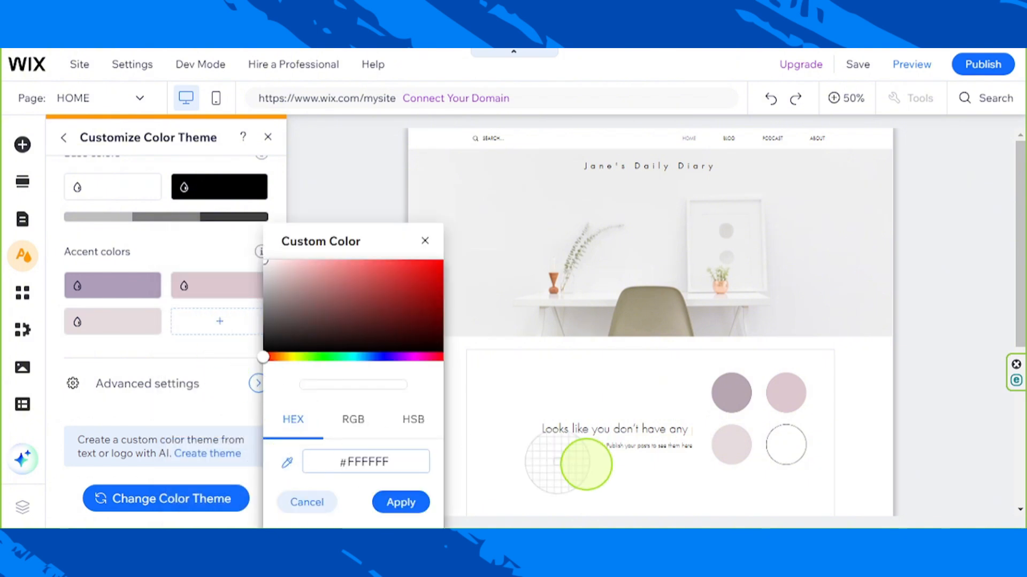
left_click(791, 430)
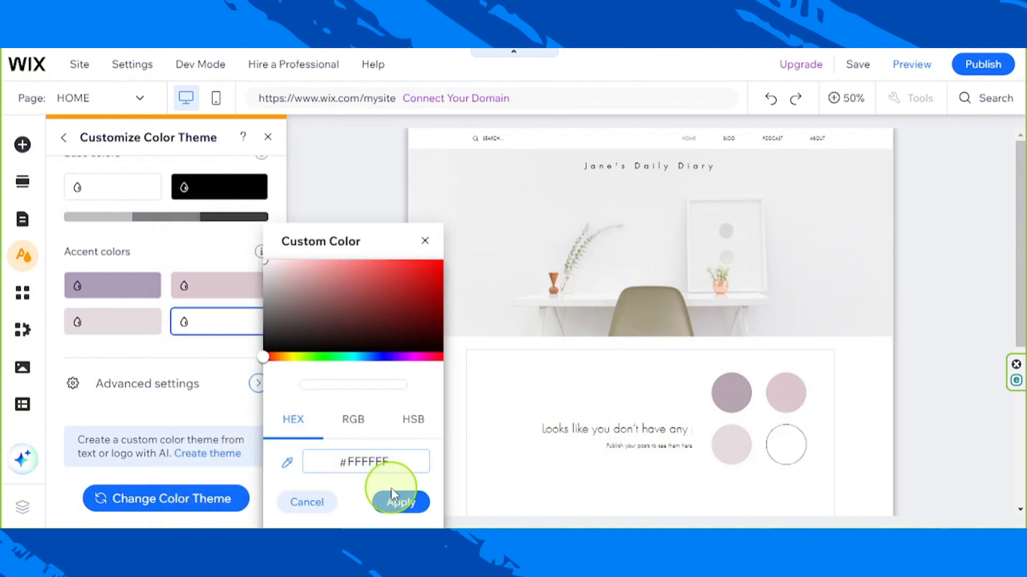
left_click(392, 502)
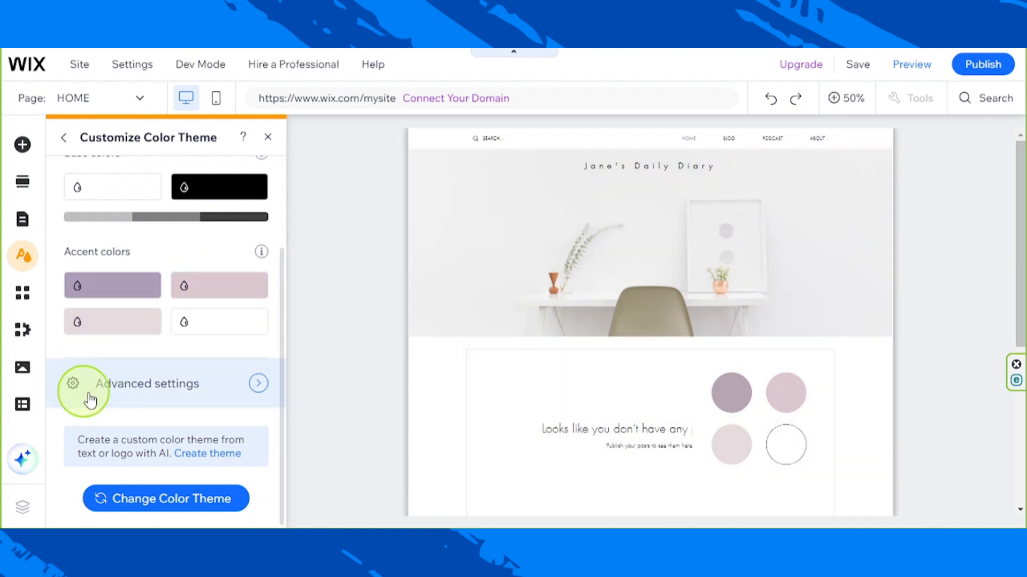
- Set the secondary background in the color theme's advanced settings to the pale pink accent #E6DBDE
left_click(209, 394)
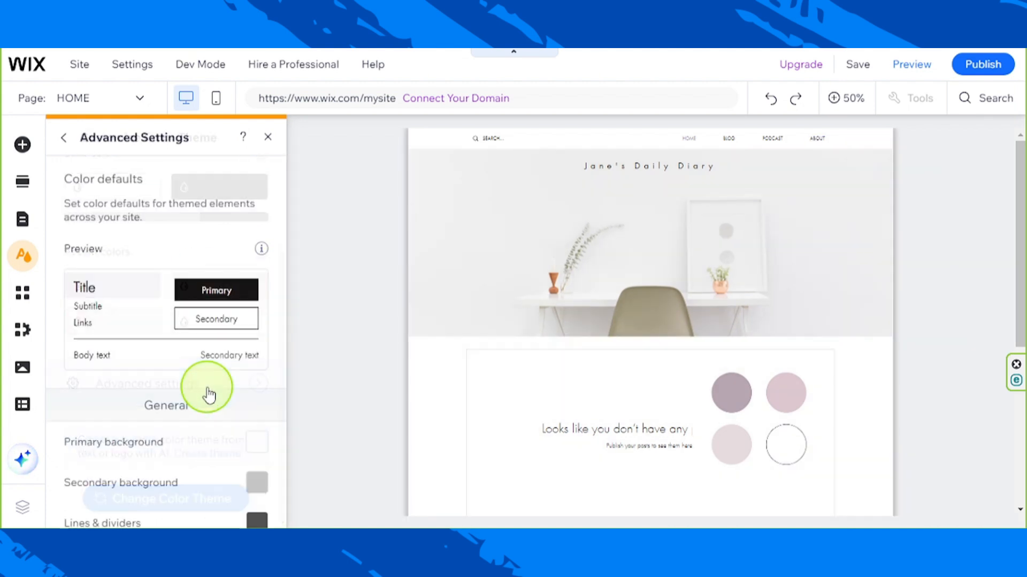
scroll(213, 287, "down", 3)
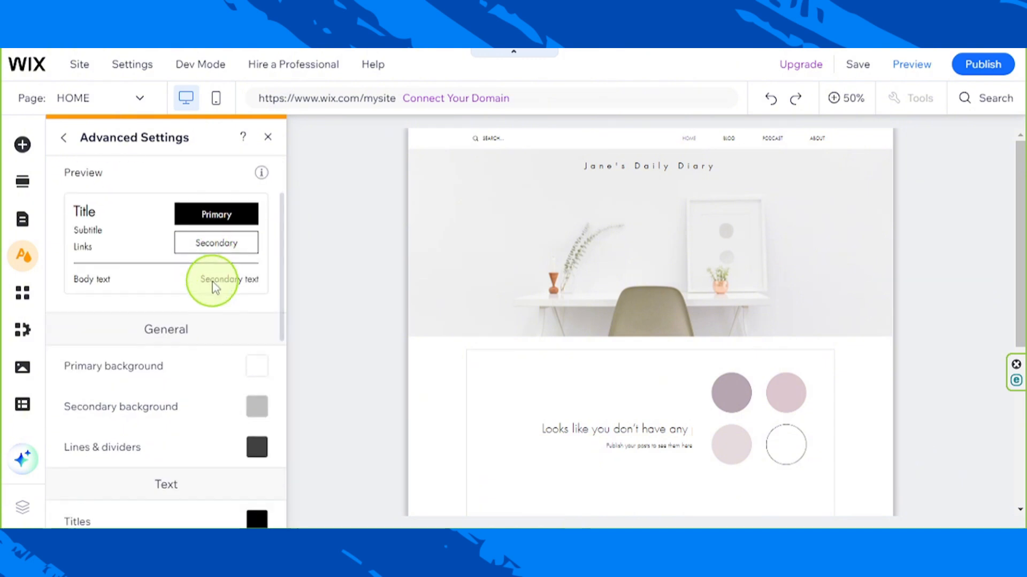
scroll(68, 332, "up", 3)
scroll(224, 392, "down", 2)
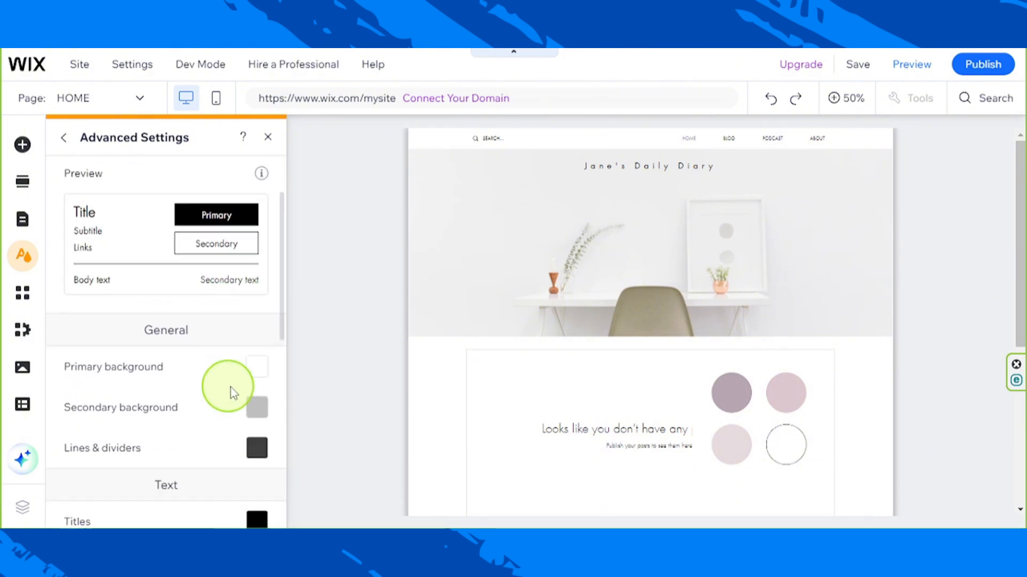
left_click(256, 409)
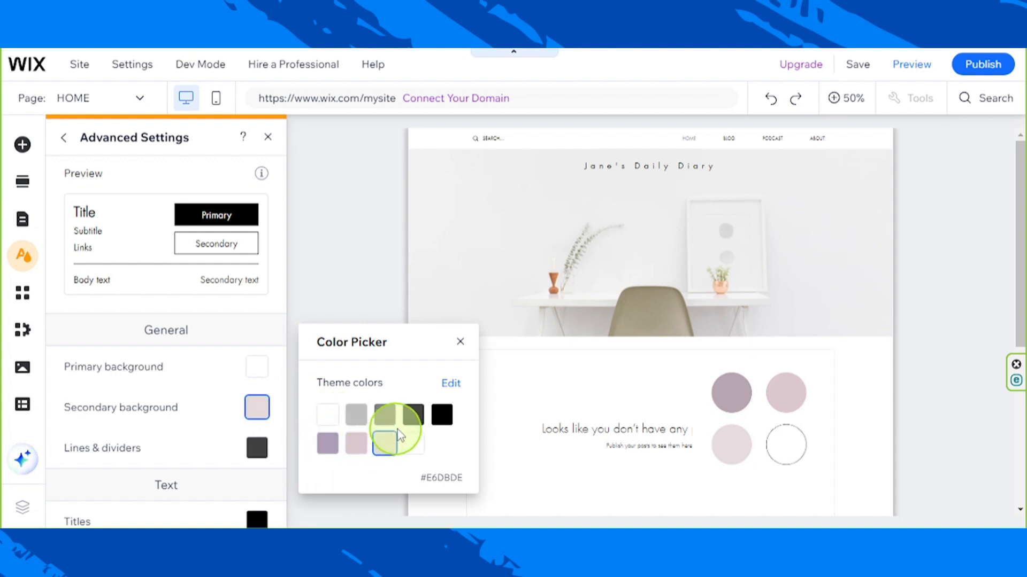
- Set the default color for lines and dividers to the mauve accent #AE9EB8
left_click(254, 459)
left_click(255, 451)
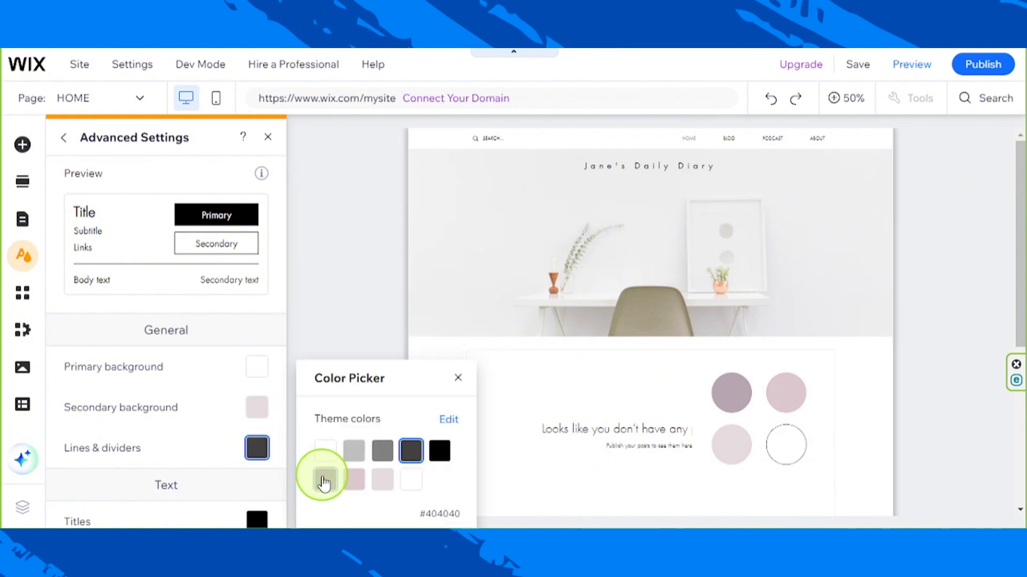
left_click(324, 481)
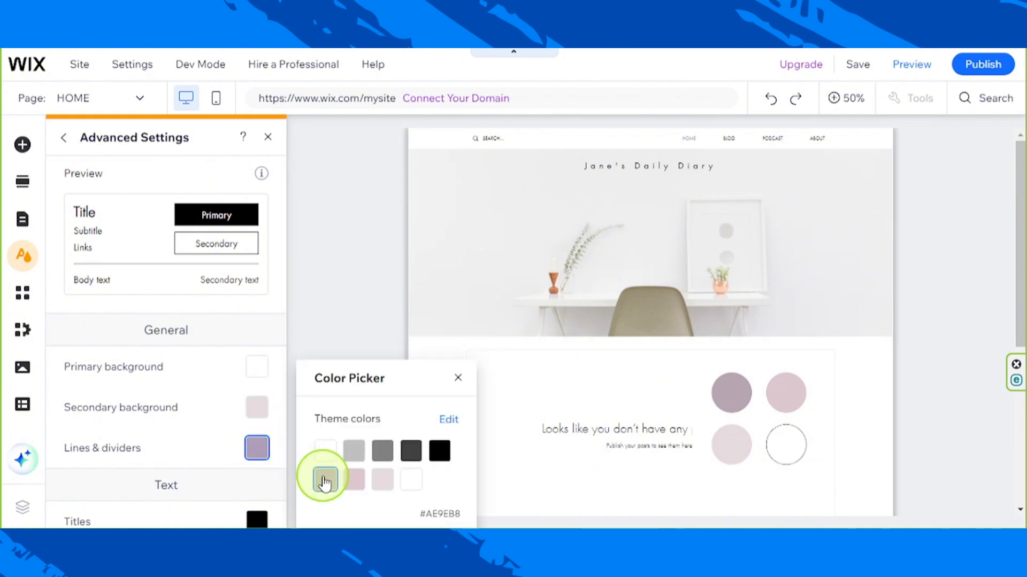
left_click(458, 378)
- Review the remaining color defaults for text elements, and return to the site design overview
scroll(185, 432, "down", 2)
scroll(185, 432, "down", 3)
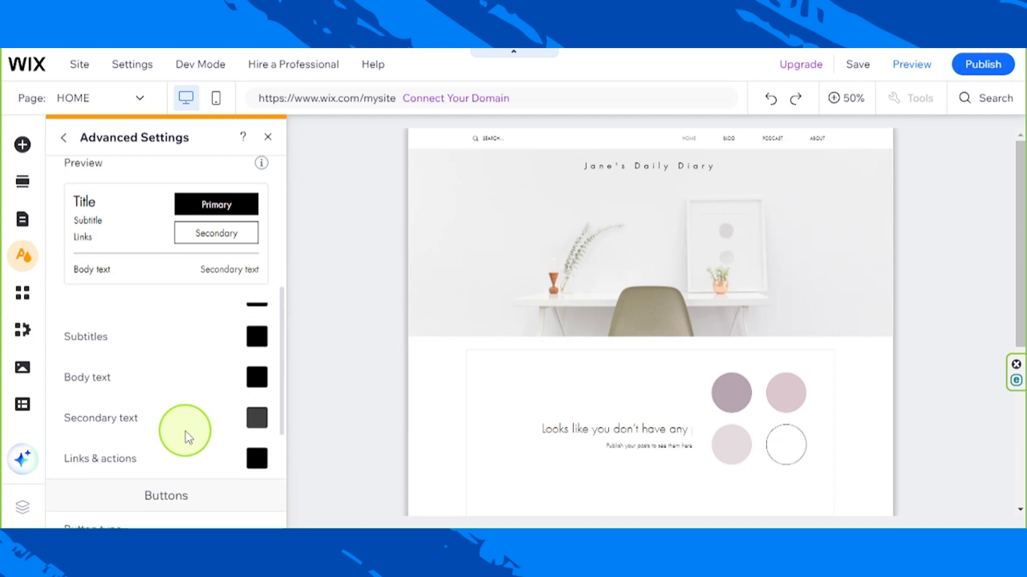
scroll(185, 431, "up", 2)
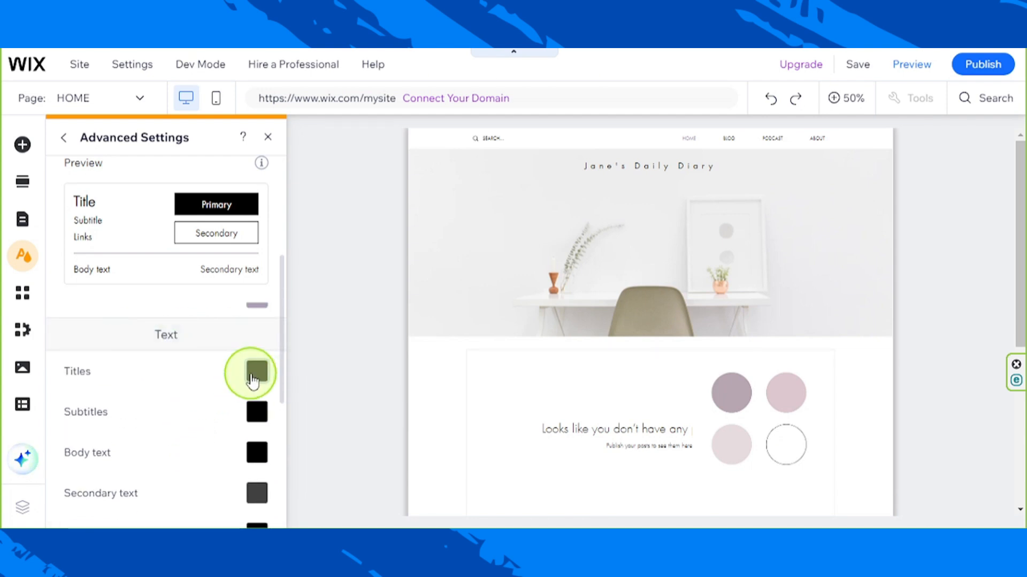
scroll(265, 375, "up", 5)
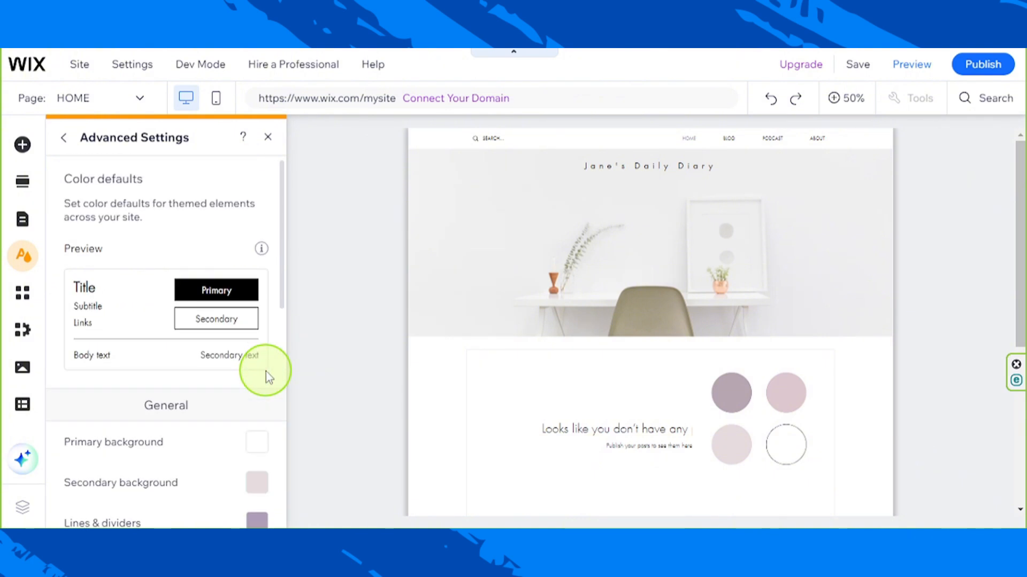
scroll(265, 371, "down", 3)
scroll(265, 371, "up", 3)
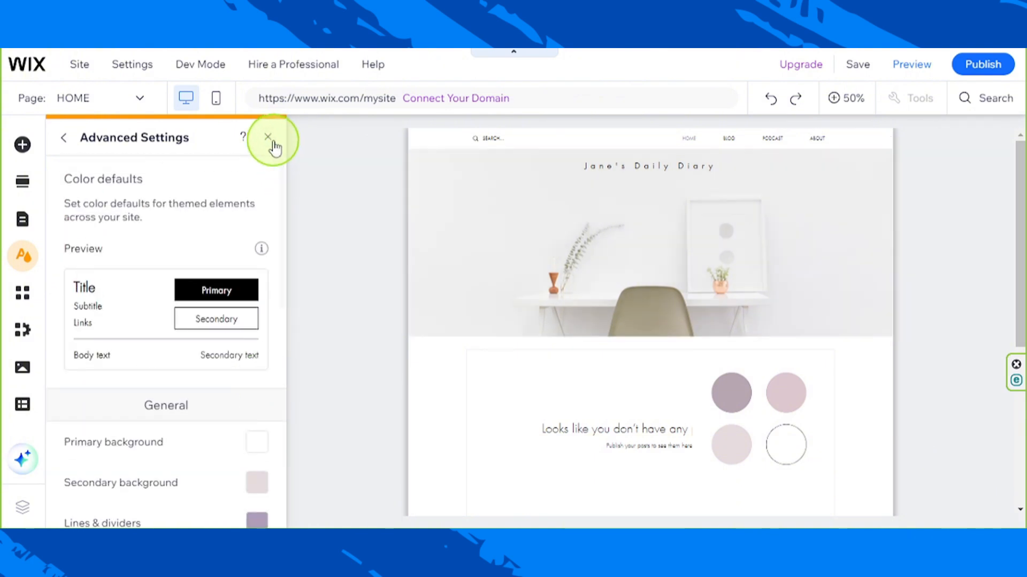
left_click(65, 140)
left_click(64, 140)
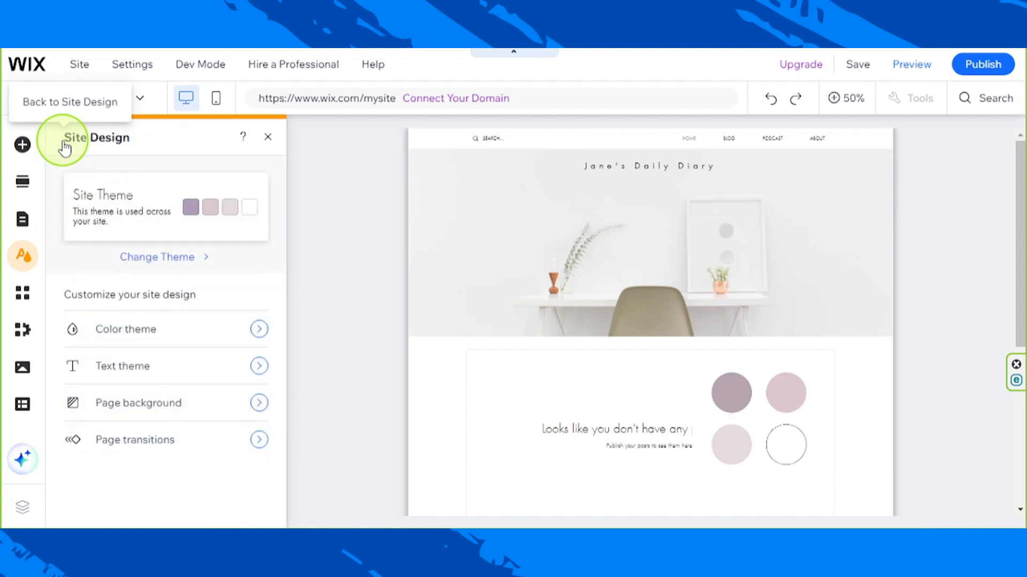
- Set the heading font of the site's text theme to Futura
left_click(139, 377)
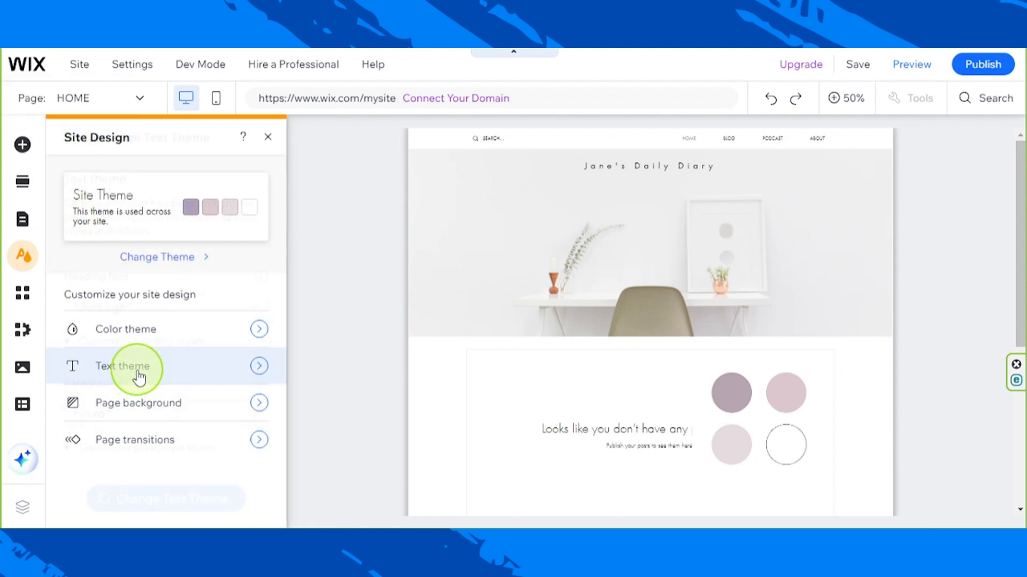
mouse_move(152, 315)
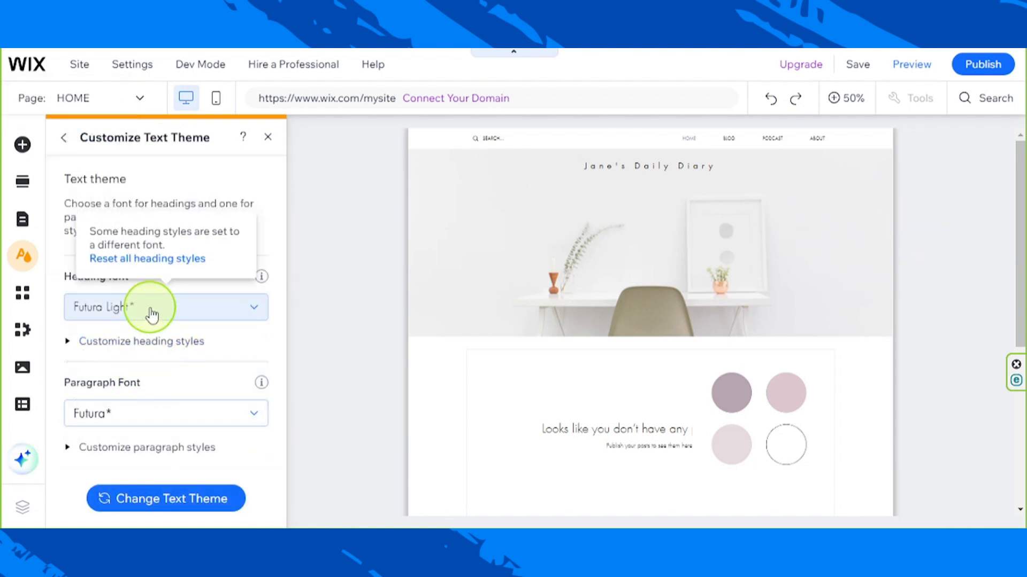
left_click(145, 319)
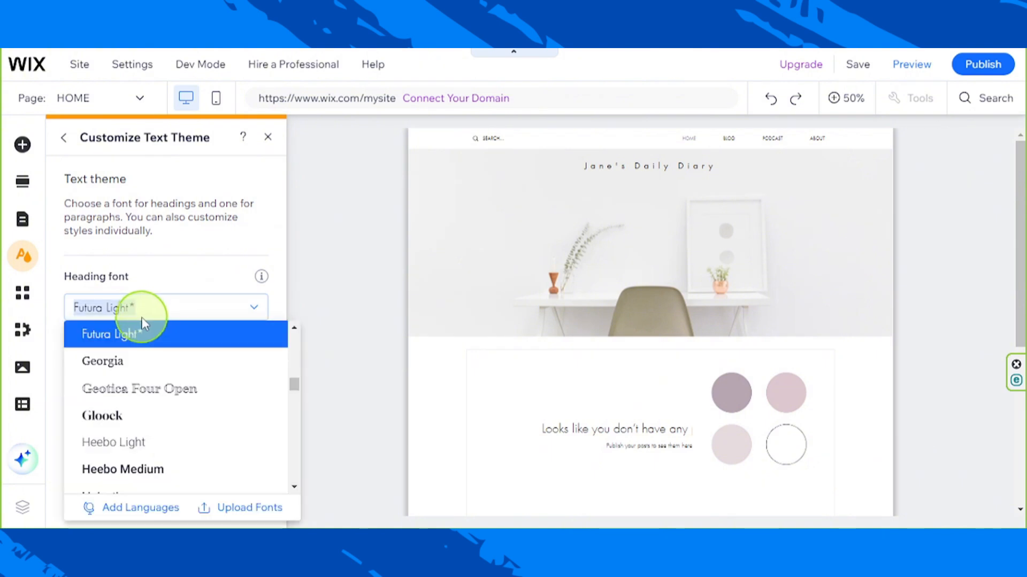
scroll(123, 417, "up", 3)
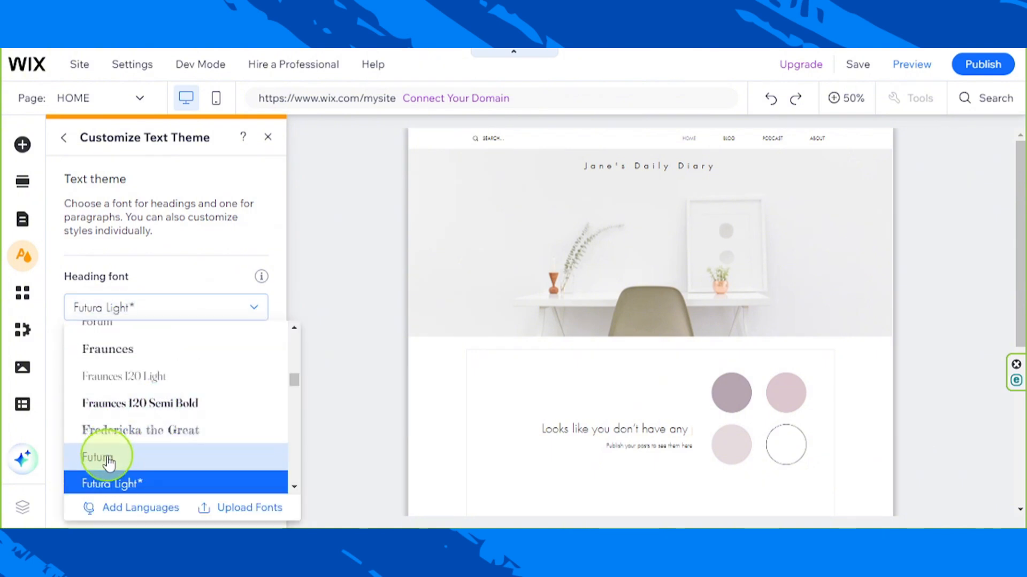
left_click(109, 462)
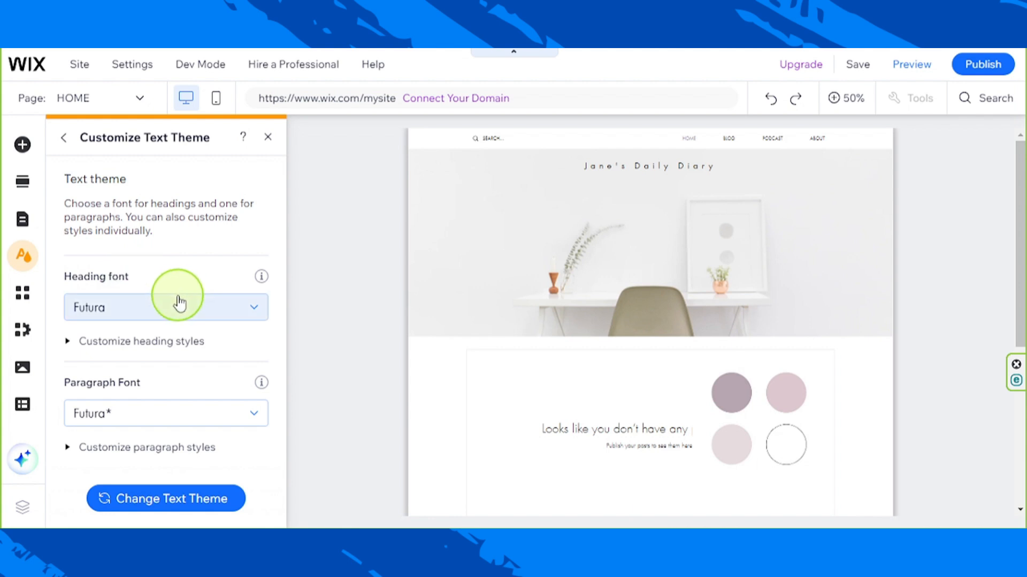
- Set the paragraph font of the text theme to Futura Light
mouse_move(103, 394)
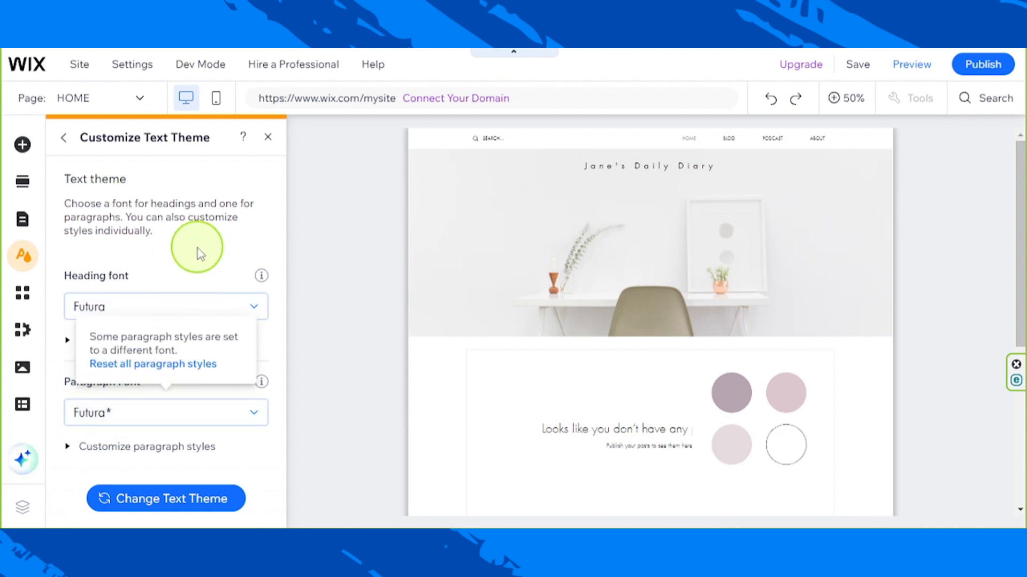
left_click(105, 413)
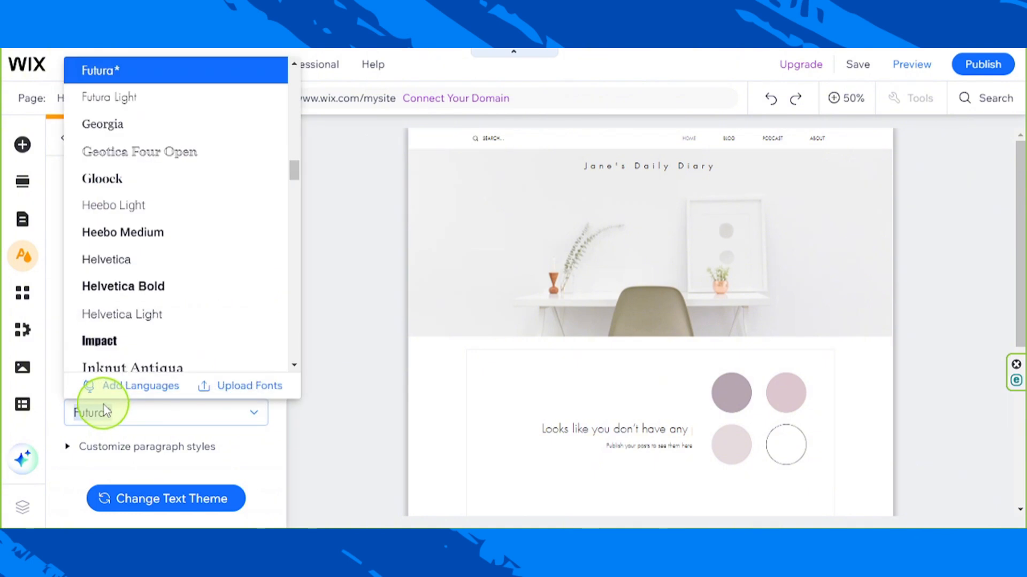
scroll(143, 294, "down", 3)
scroll(142, 298, "up", 5)
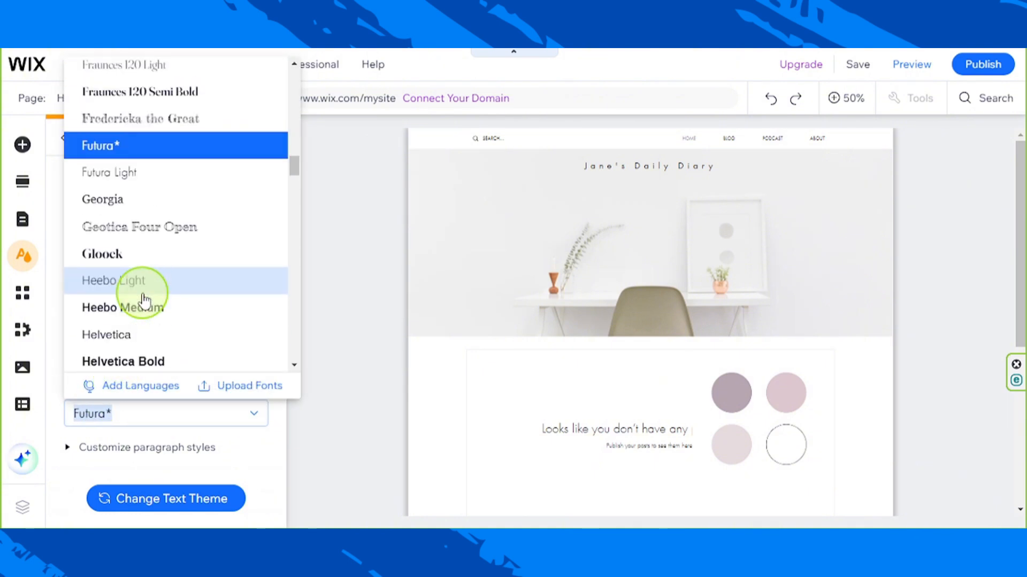
left_click(147, 175)
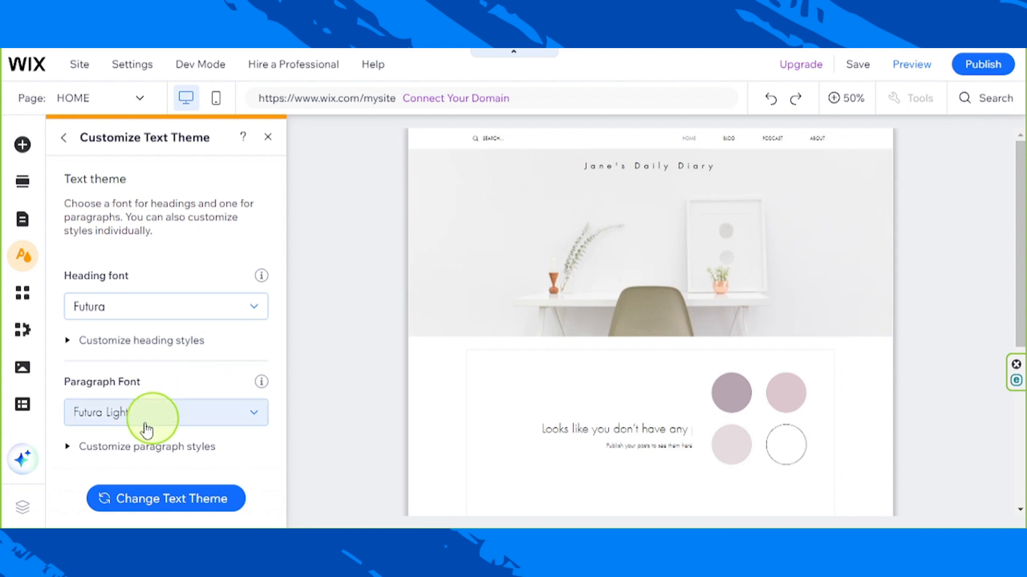
- Apply the featured Quicksand text theme, which pairs Quicksand headings with Quicksand paragraphs, and return to the site design overview
left_click(182, 508)
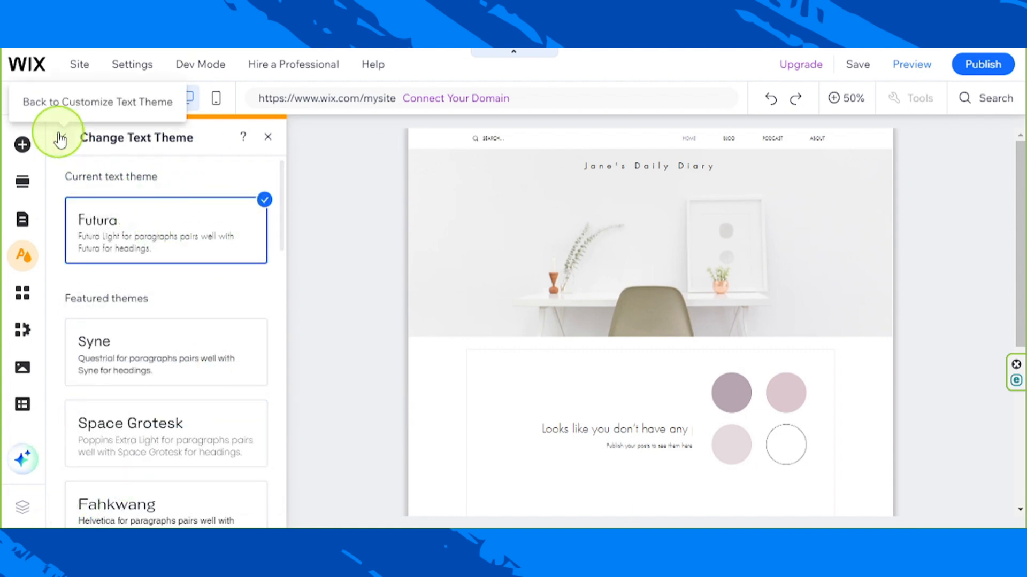
scroll(172, 259, "down", 8)
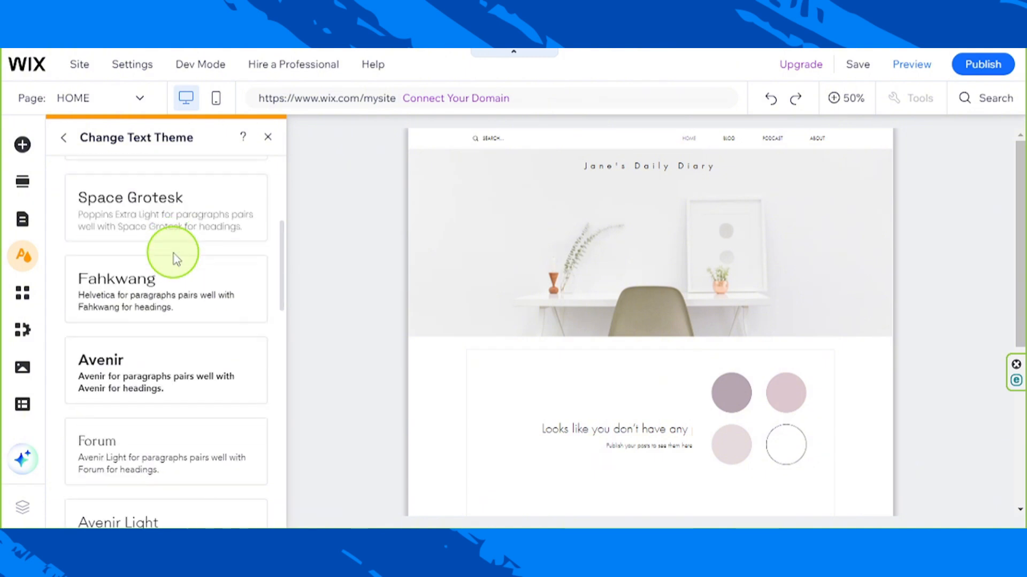
scroll(173, 261, "down", 3)
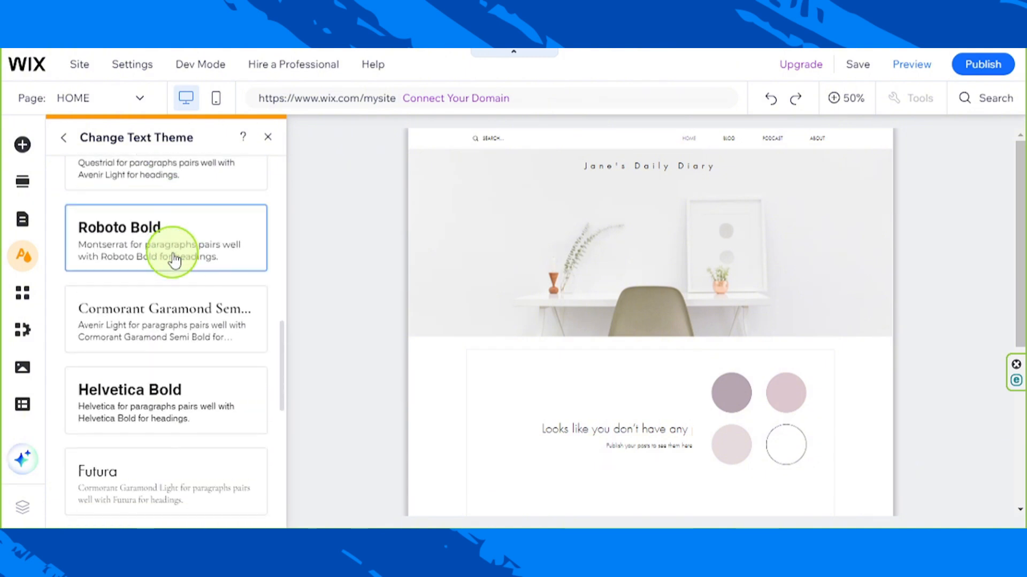
scroll(174, 261, "down", 3)
scroll(173, 259, "down", 3)
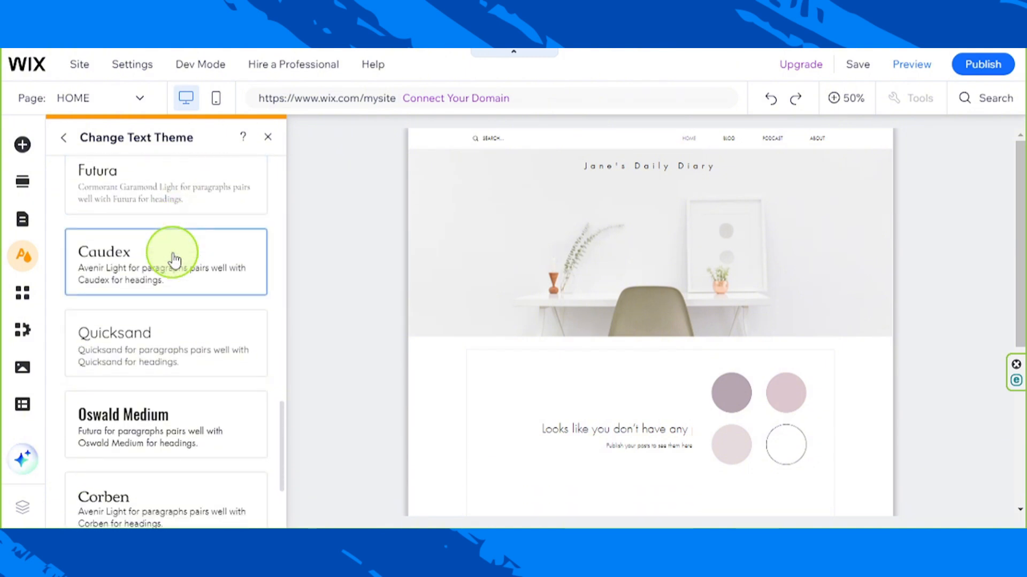
left_click(166, 358)
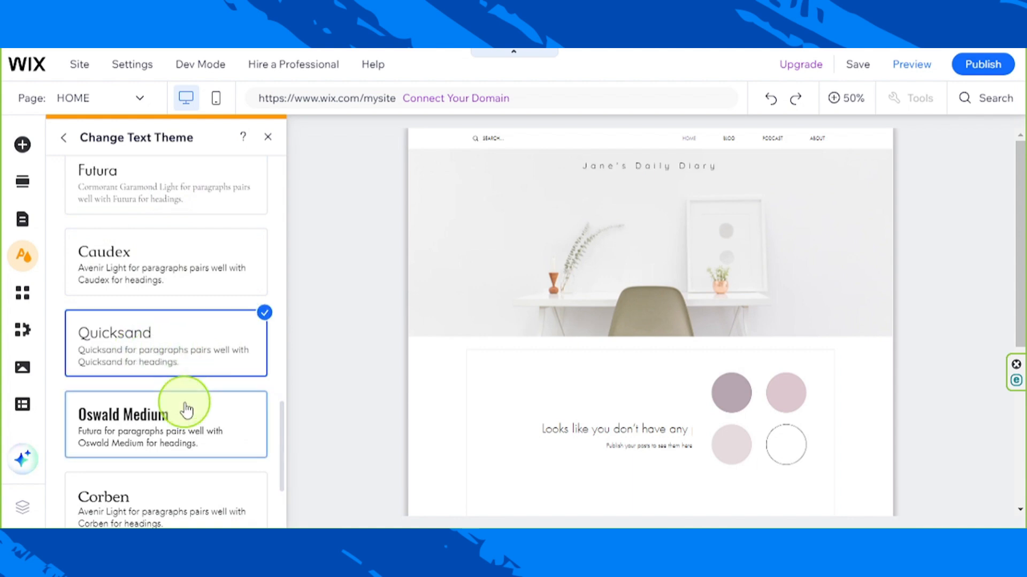
scroll(187, 408, "down", 2)
scroll(188, 403, "up", 1)
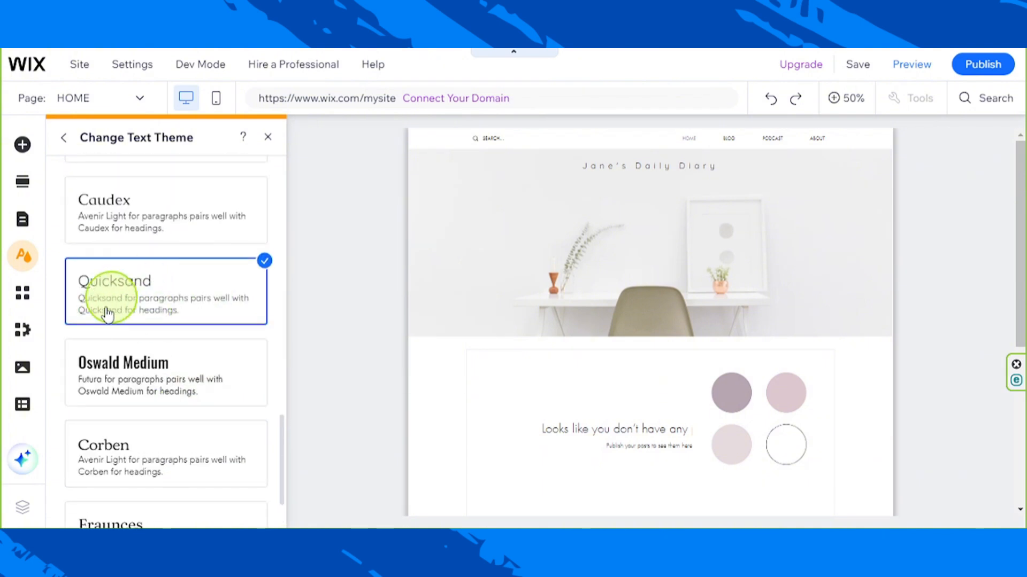
left_click(65, 140)
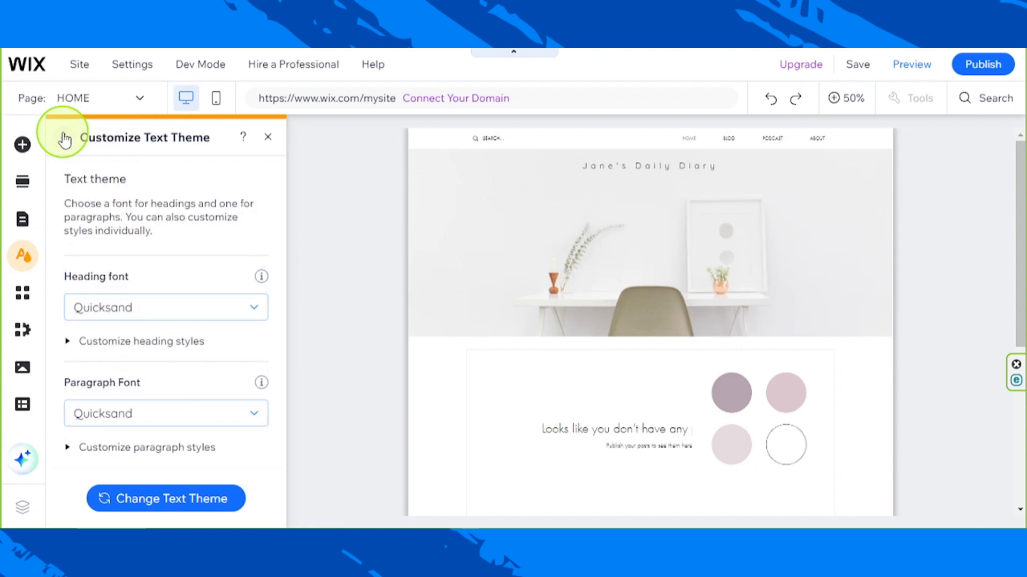
left_click(65, 140)
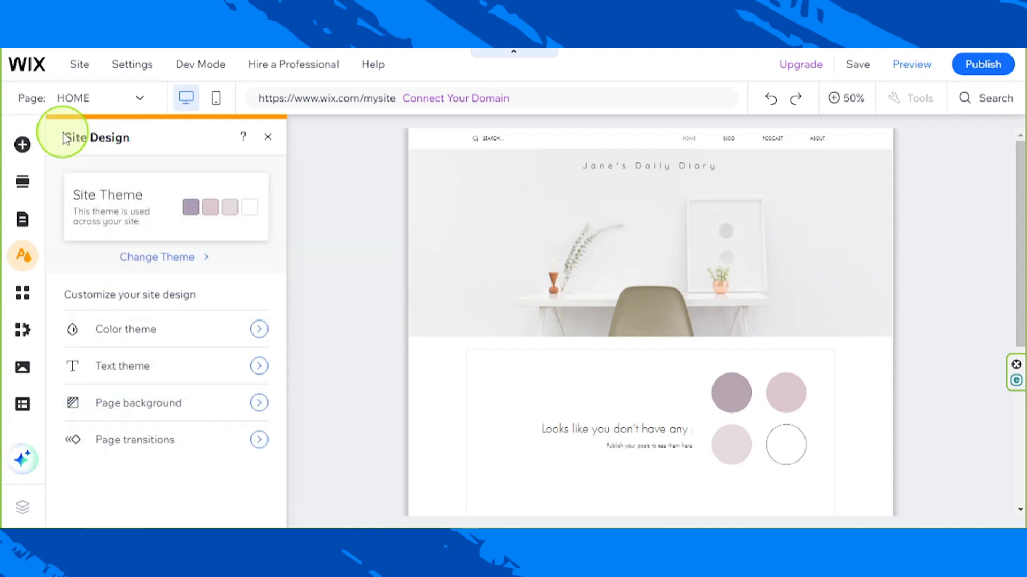
- Look through the page background options for the home page, and return to the site design overview
left_click(150, 416)
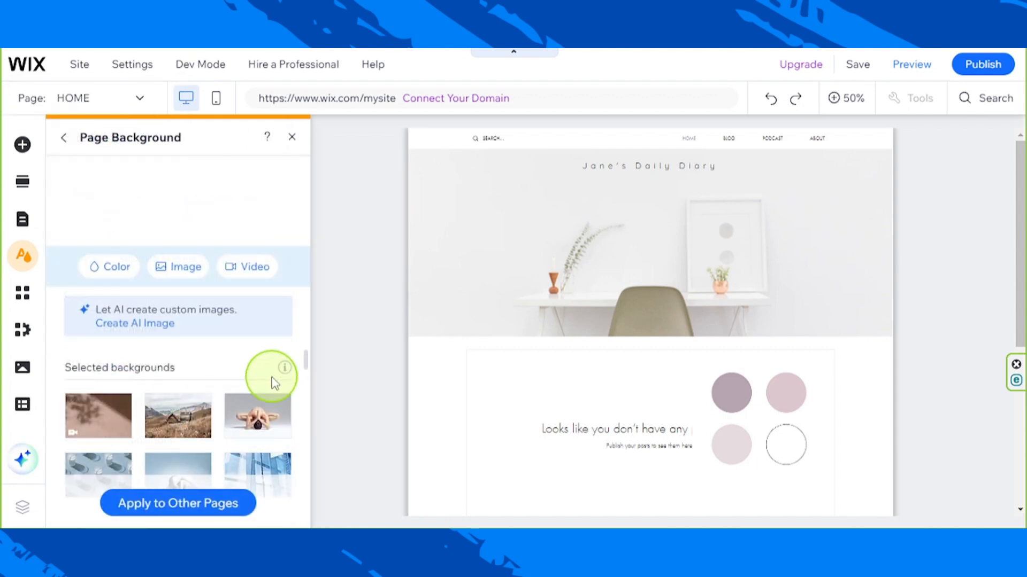
scroll(655, 355, "down", 5)
scroll(660, 342, "up", 5)
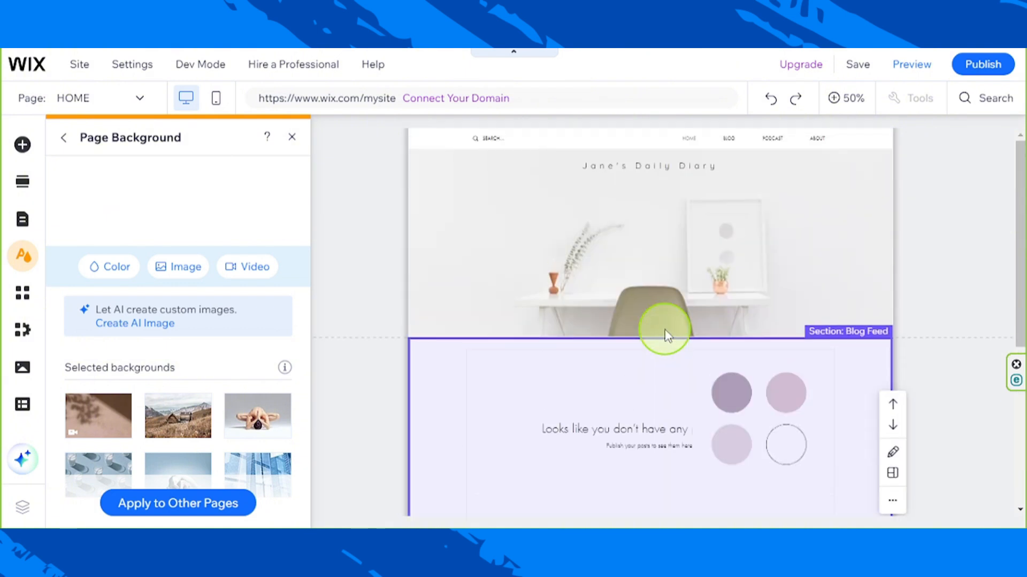
left_click(63, 140)
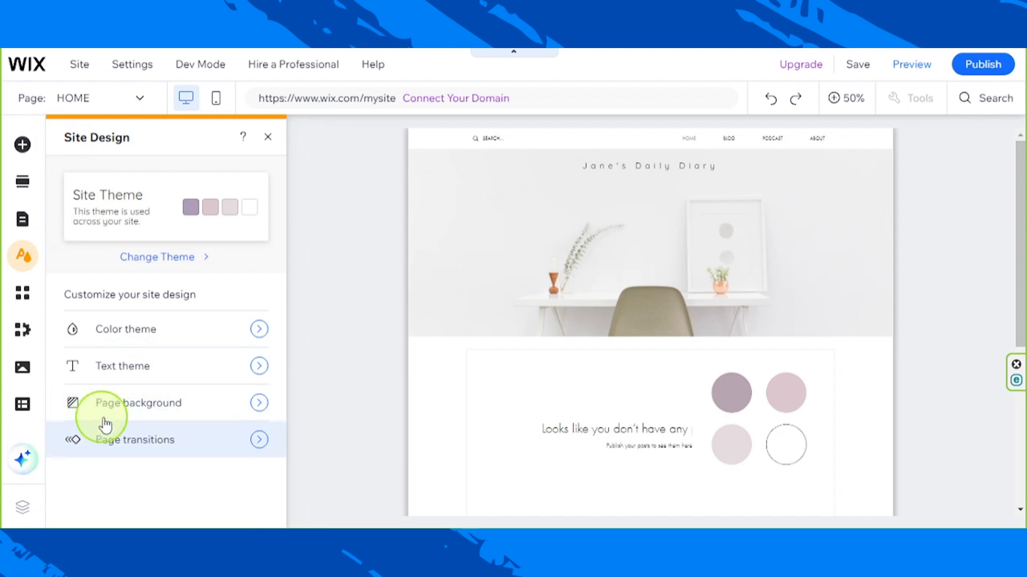
- Try the Horizontal, Vertical and Out-in page transitions, and set the site's page transition to Cross fade
left_click(104, 452)
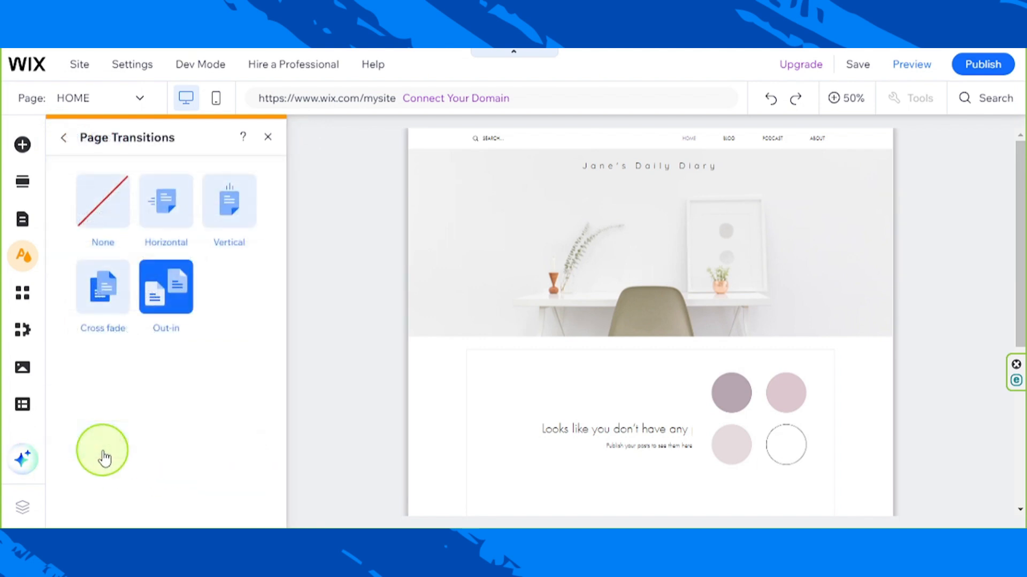
left_click(162, 214)
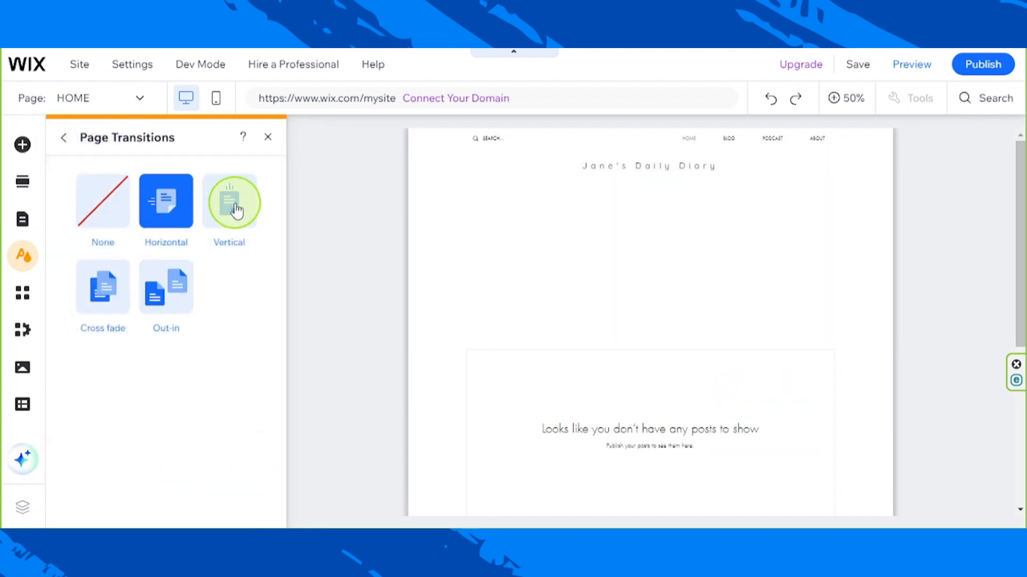
left_click(229, 201)
left_click(117, 282)
left_click(167, 281)
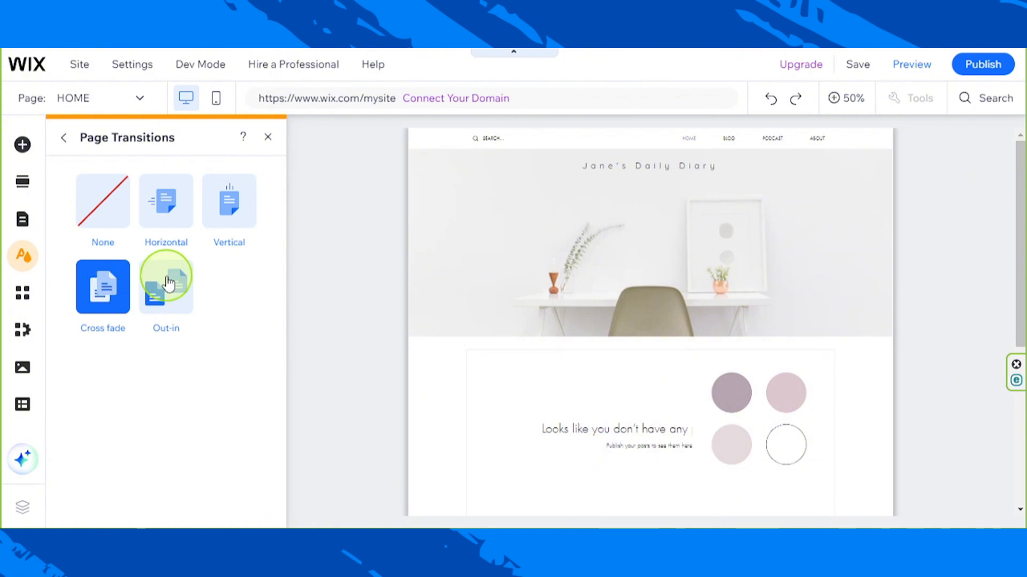
left_click(108, 290)
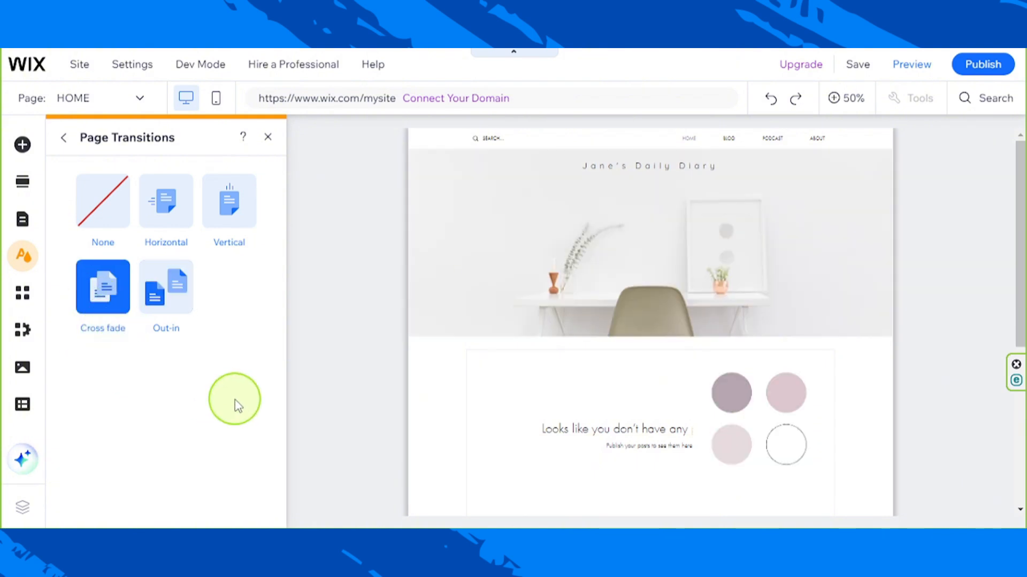
- Close the site design settings and look over the Welcome and Blog Feed sections of the home page
left_click(66, 140)
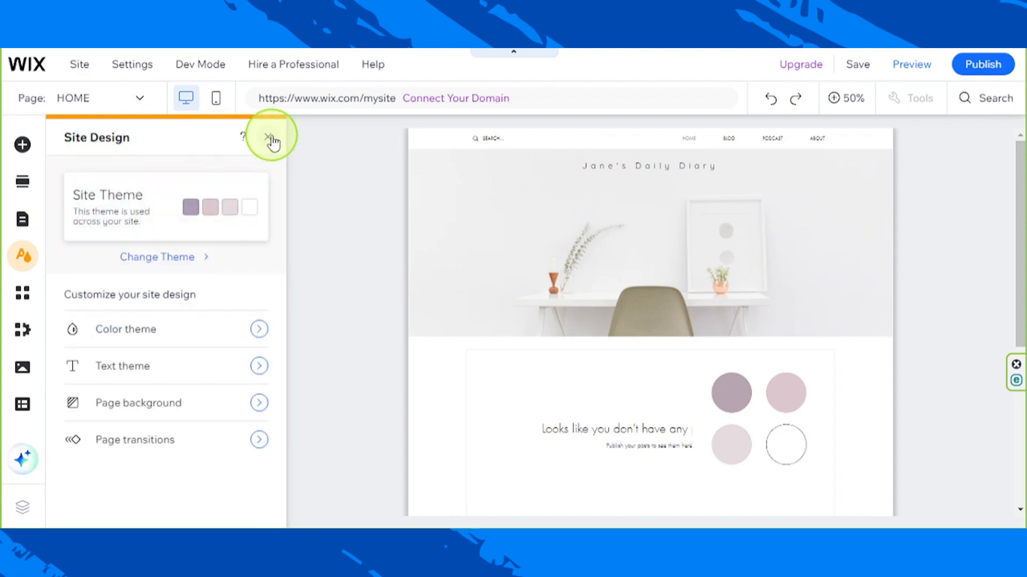
left_click(804, 265)
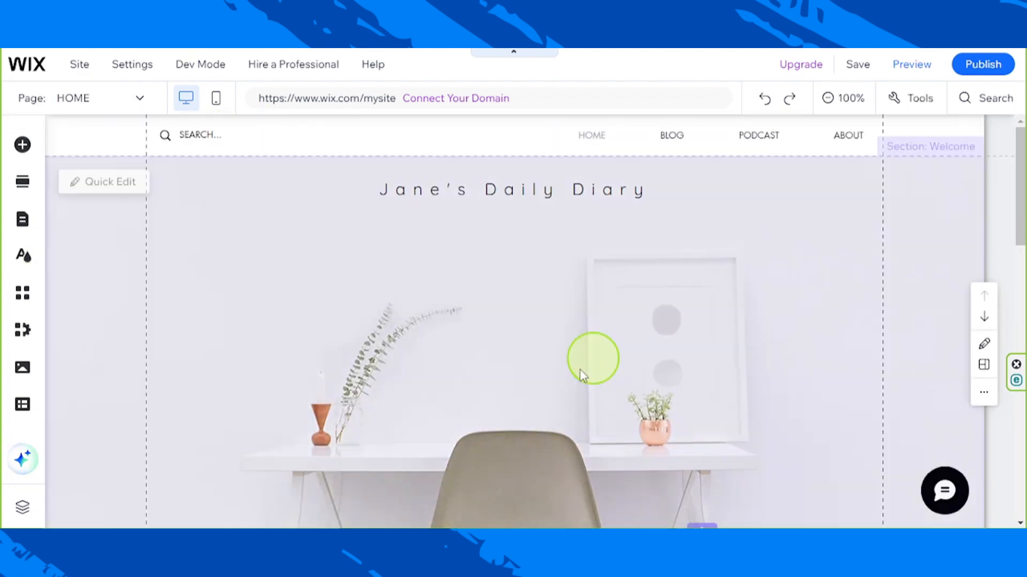
scroll(452, 437, "down", 4)
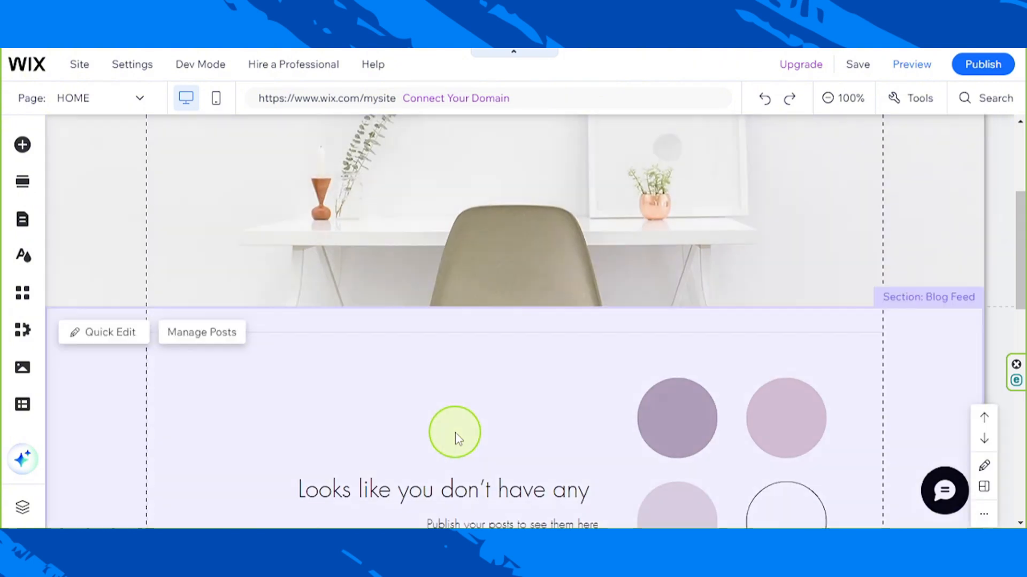
scroll(453, 434, "up", 4)
scroll(454, 432, "down", 5)
scroll(457, 432, "up", 5)
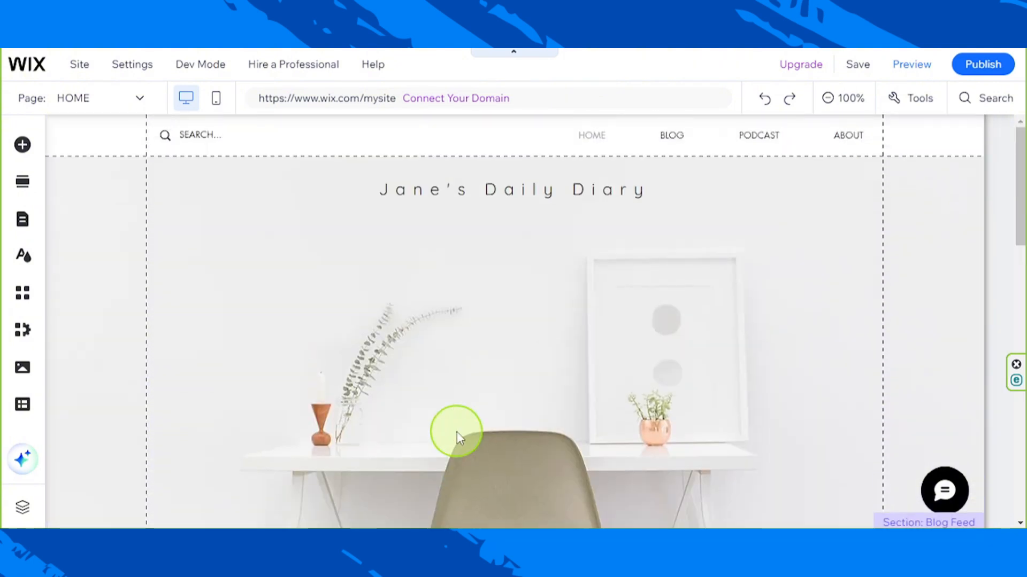
- Delete the Blog Feed section, along with the color palette image on it, from the home page
scroll(457, 430, "down", 4)
left_click(682, 408)
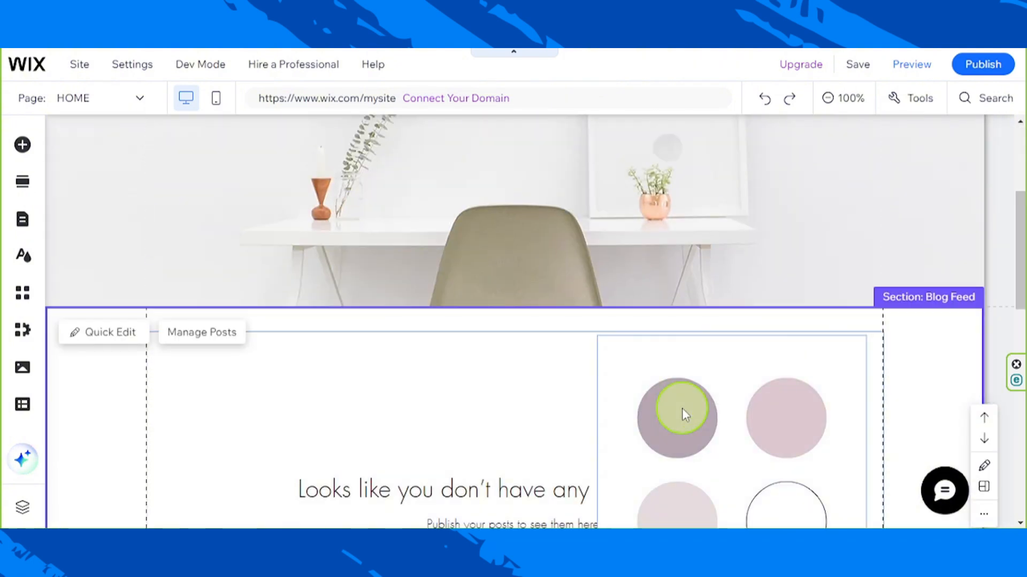
key("Delete")
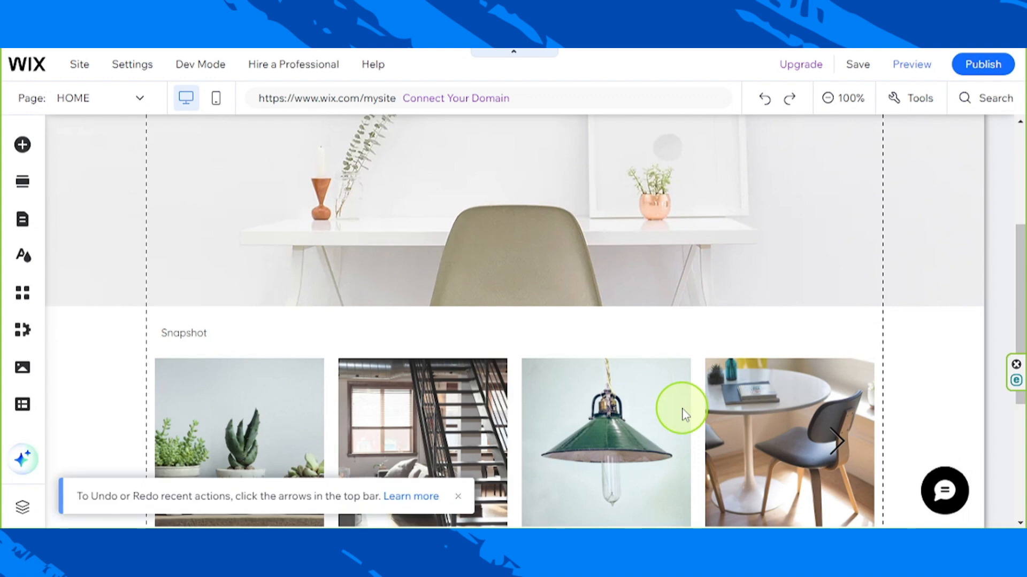
- Look over the Instagram feed section and the footer, and return to the Welcome section
scroll(759, 250, "down", 3)
left_click(759, 250)
left_click(865, 297)
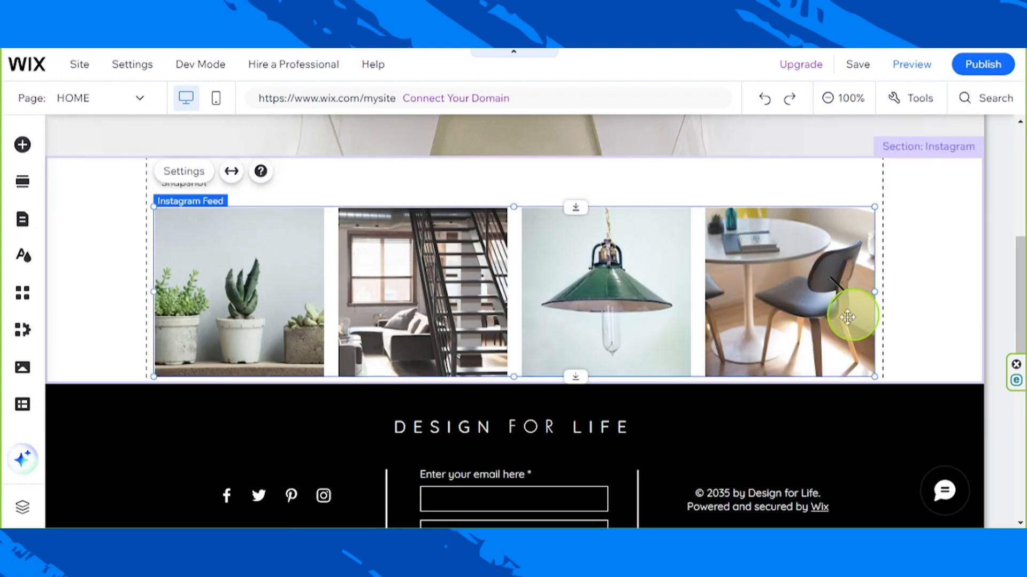
scroll(710, 332, "up", 10)
left_click(785, 309)
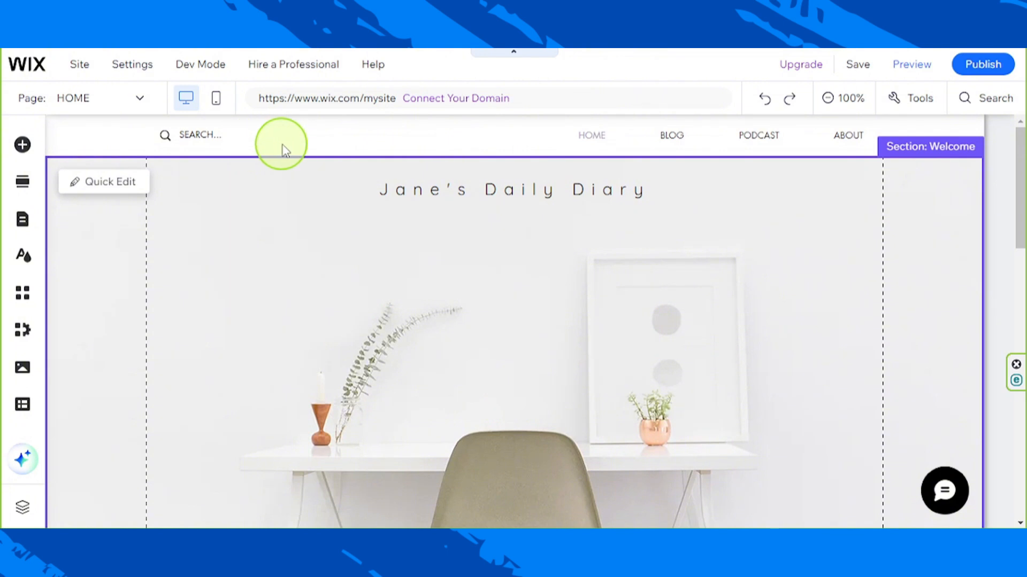
- Move the site search bar toward the middle of the header, just before the horizontal menu
left_click(182, 137)
left_click(183, 137)
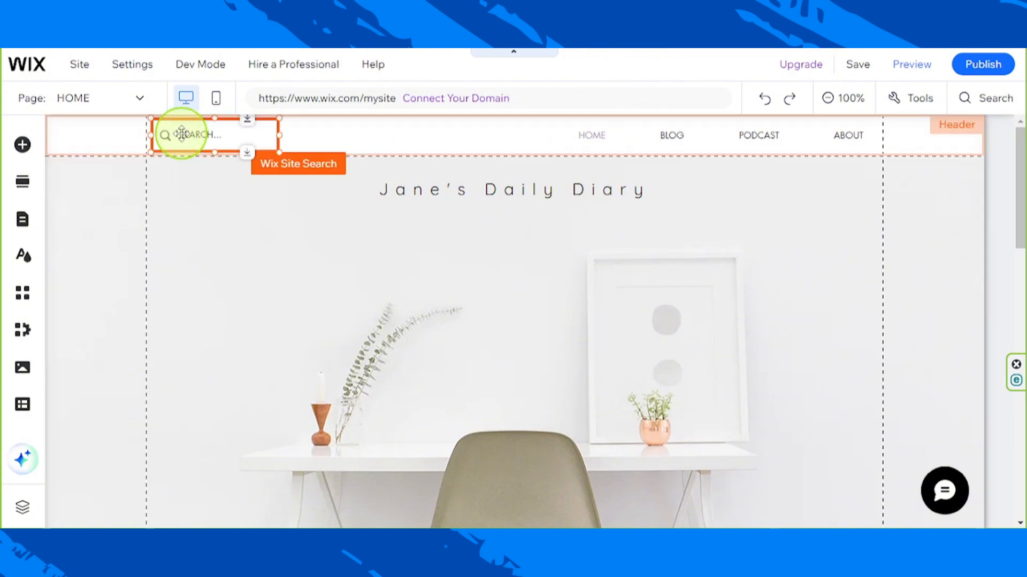
left_click_drag(250, 134, 202, 136)
left_click(270, 145)
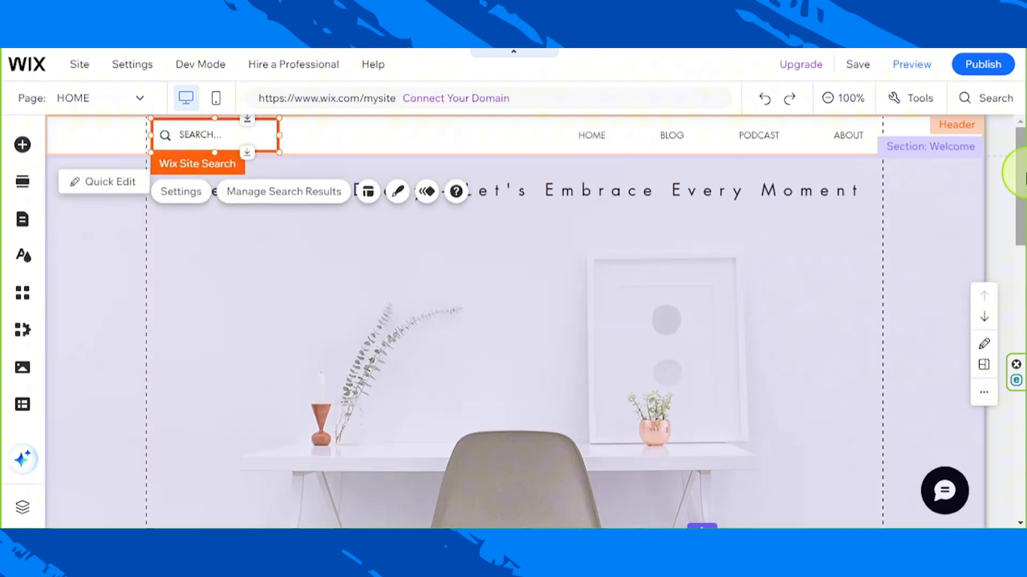
left_click_drag(195, 133, 429, 135)
- Move the horizontal menu out of the header into the Welcome section, and place the search bar at the header's right end
left_click(715, 138)
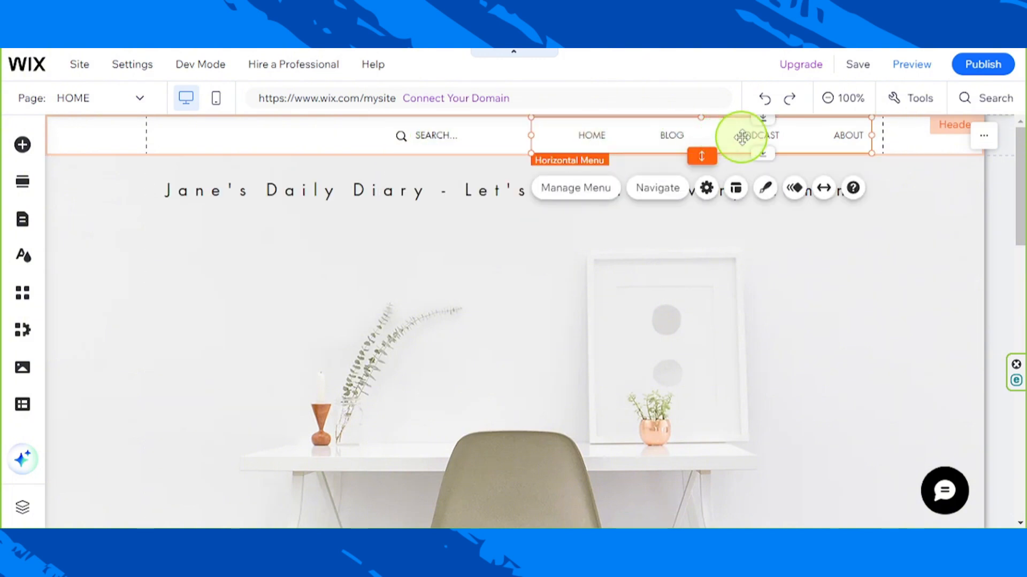
left_click_drag(676, 136, 310, 313)
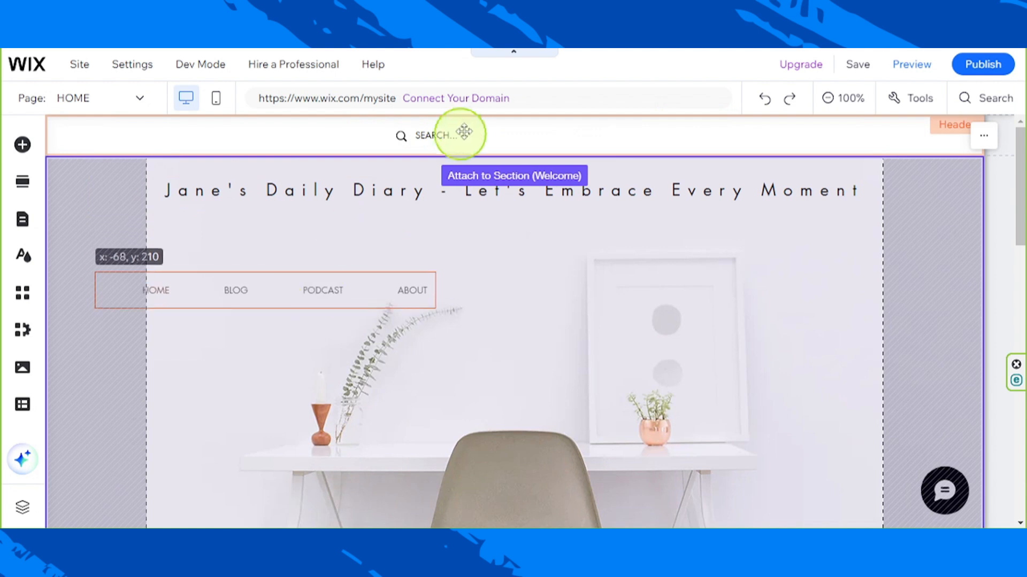
left_click(484, 137)
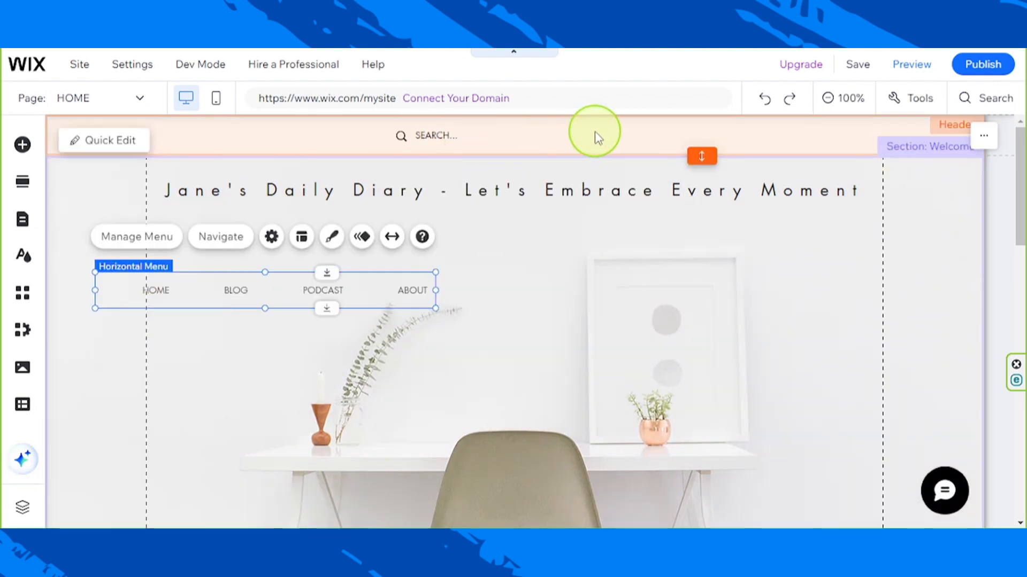
left_click(430, 137)
left_click_drag(430, 135, 782, 134)
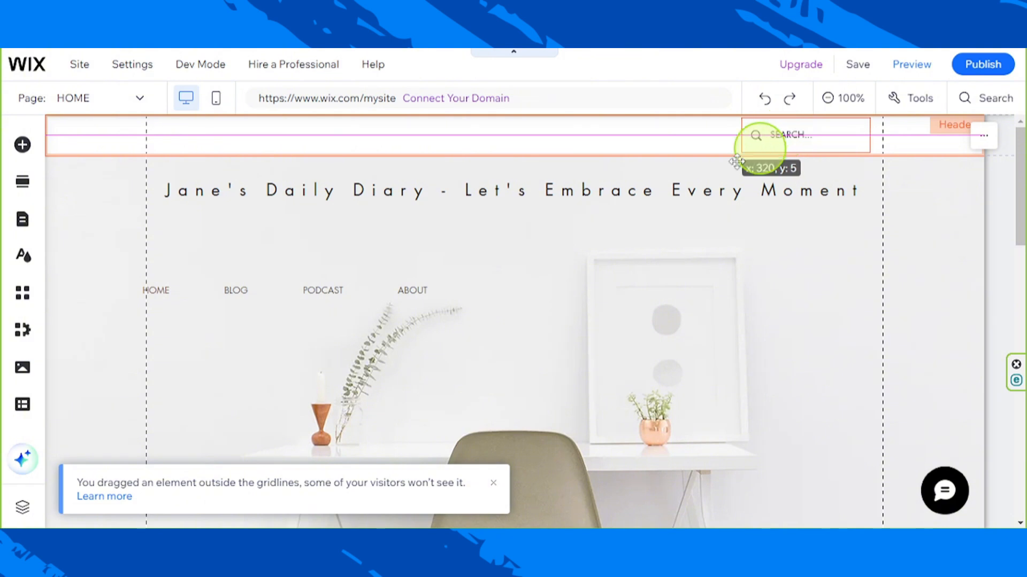
- Move the horizontal menu back into the header ahead of the search bar, and narrow it
left_click(284, 278)
left_click(219, 294)
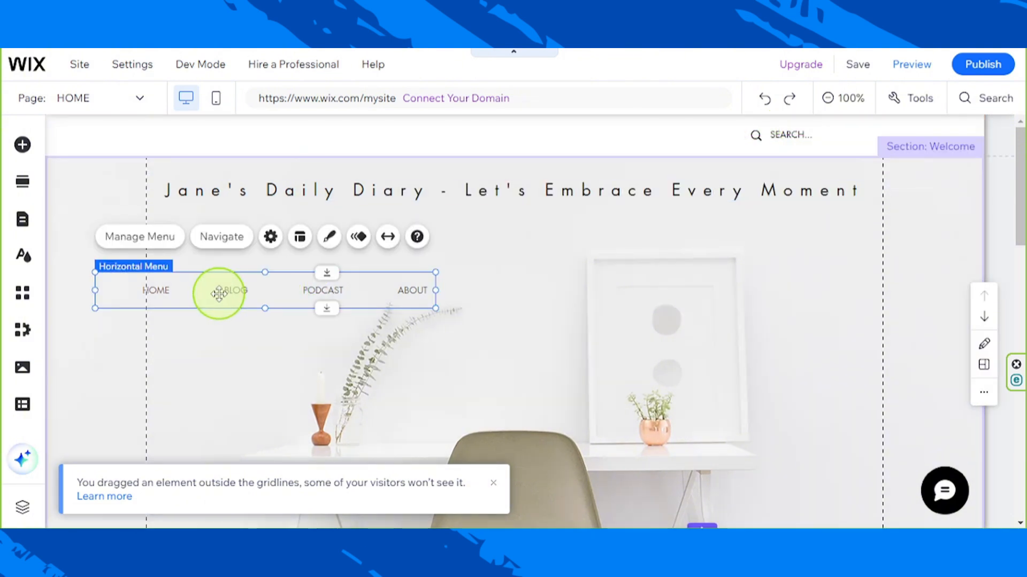
left_click_drag(283, 267, 466, 139)
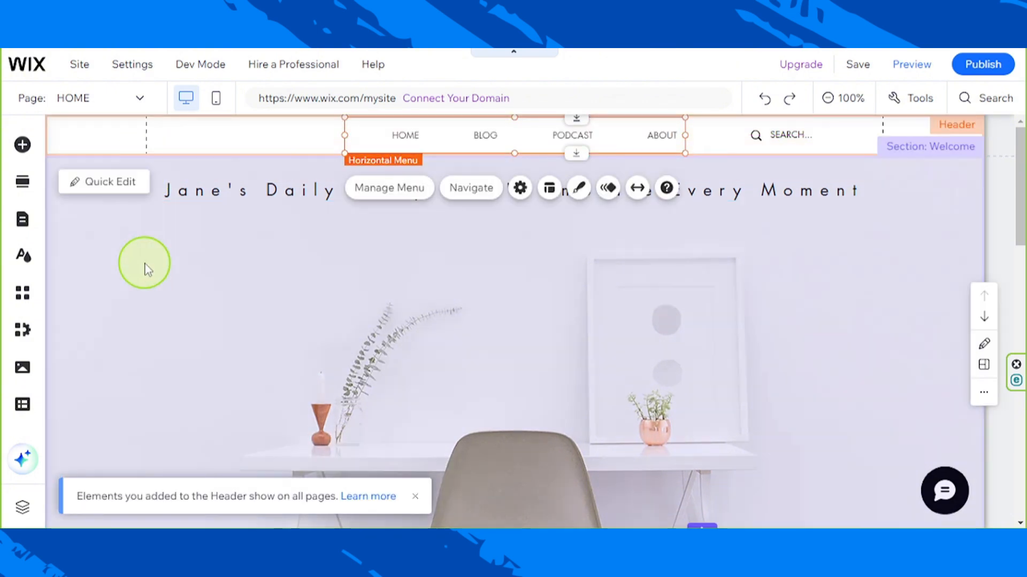
left_click(147, 265)
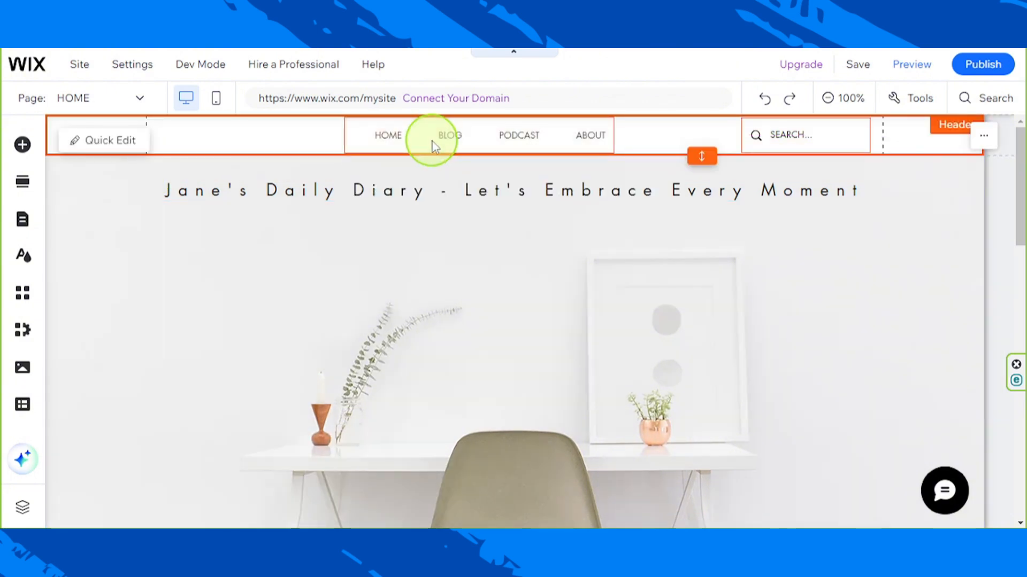
- Fine-tune the horizontal menu's position near the middle of the header, in line with the search bar
mouse_move(451, 142)
left_mouse_down()
mouse_move(466, 140)
mouse_move(448, 139)
left_mouse_up()
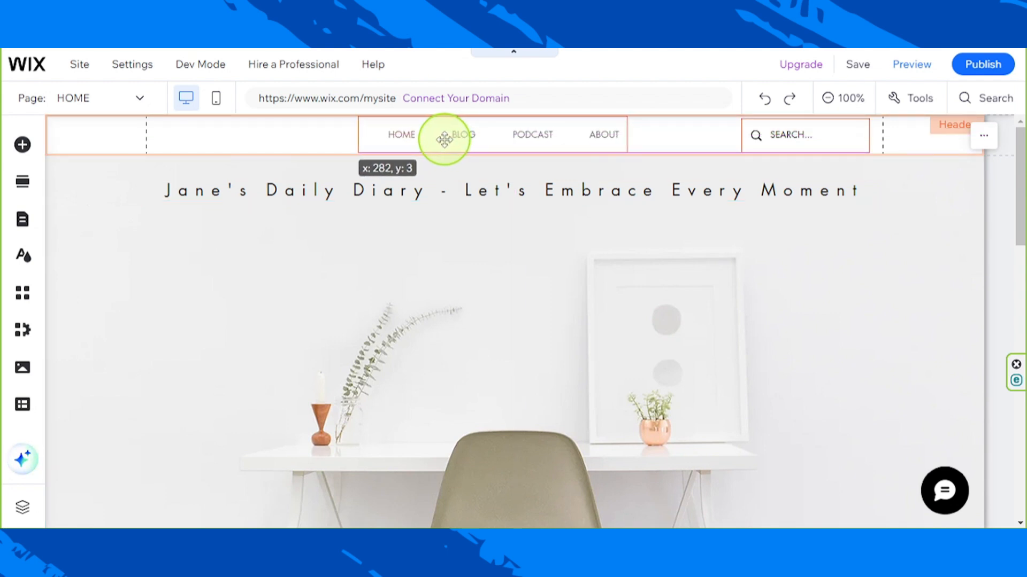
left_click_drag(442, 140, 441, 140)
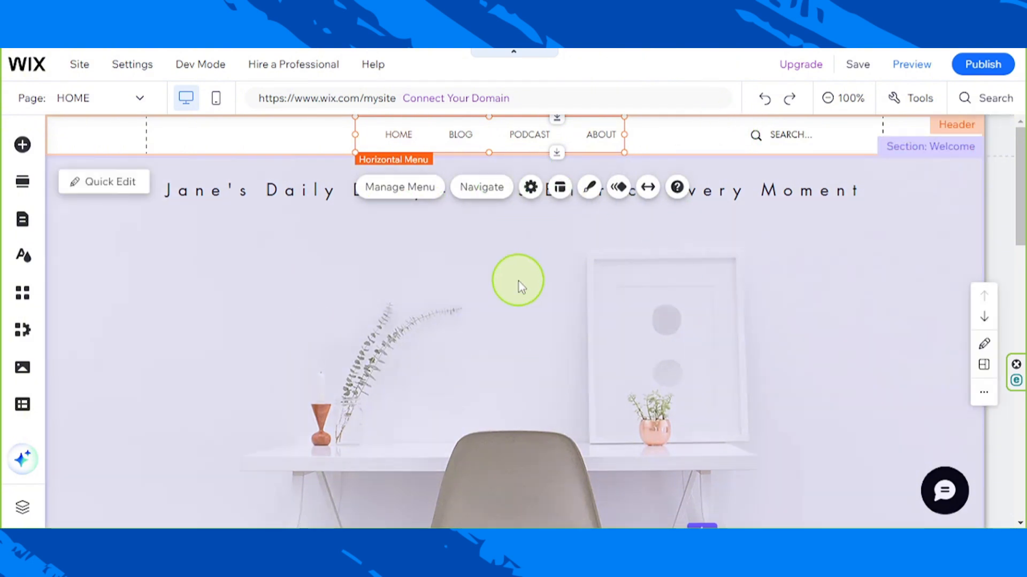
left_click(518, 281)
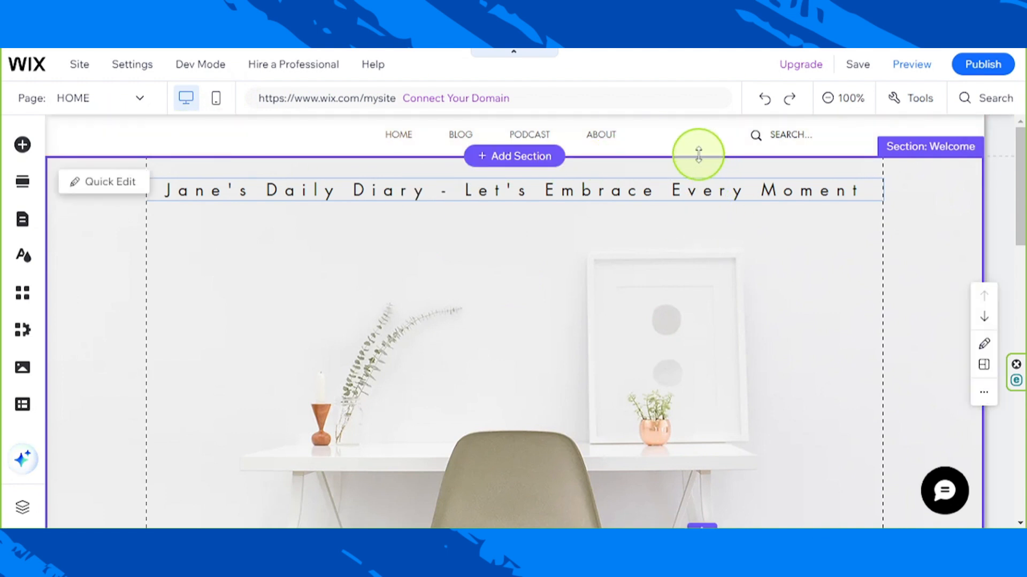
- Increase the header height to about 81, and lower the menu and search bar together to its vertical middle
left_click_drag(699, 155, 699, 176)
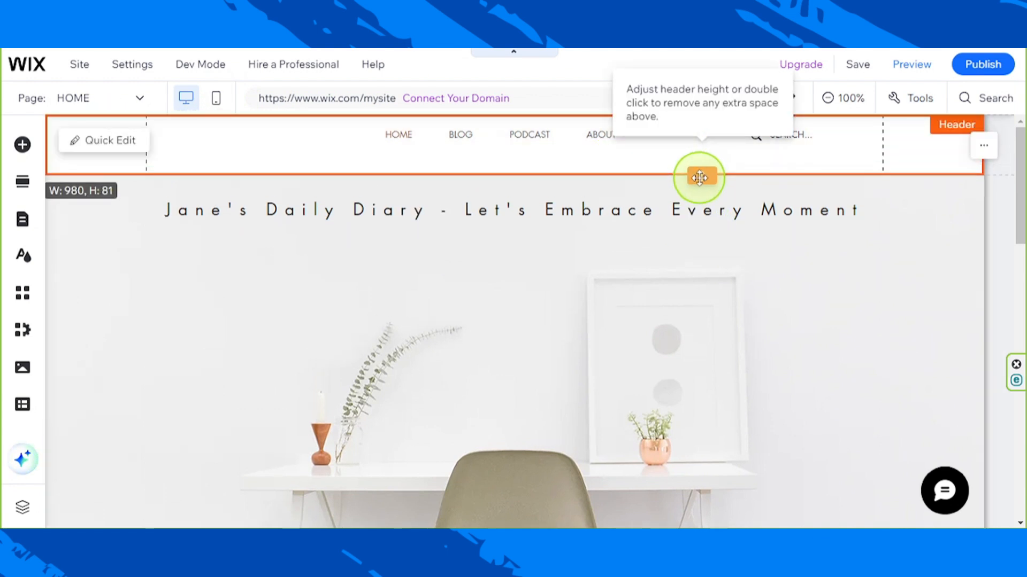
left_click_drag(340, 136, 608, 146)
left_click(232, 157)
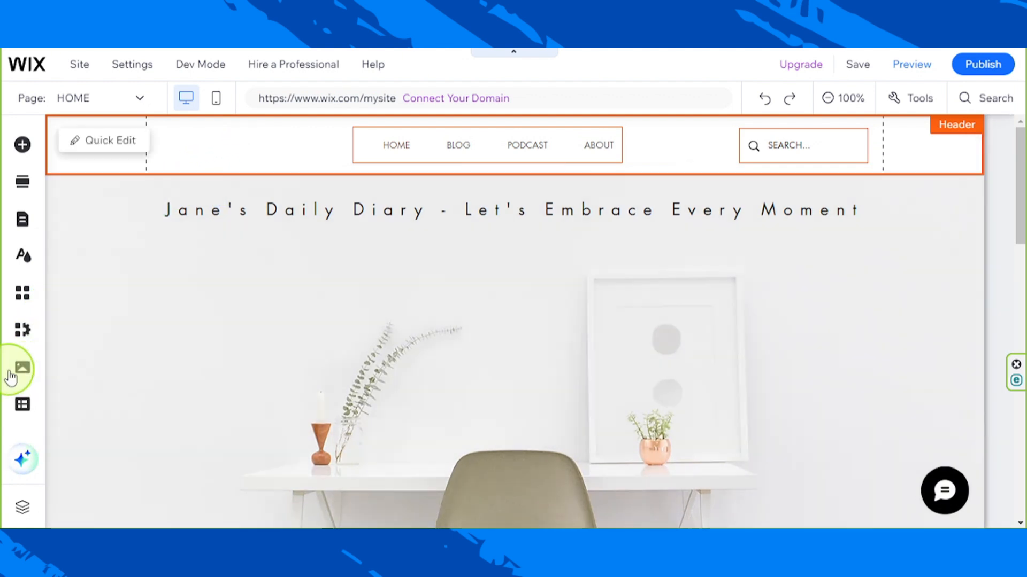
- Upload Logo.png from the computer to the site files and add it to the page
left_click(22, 369)
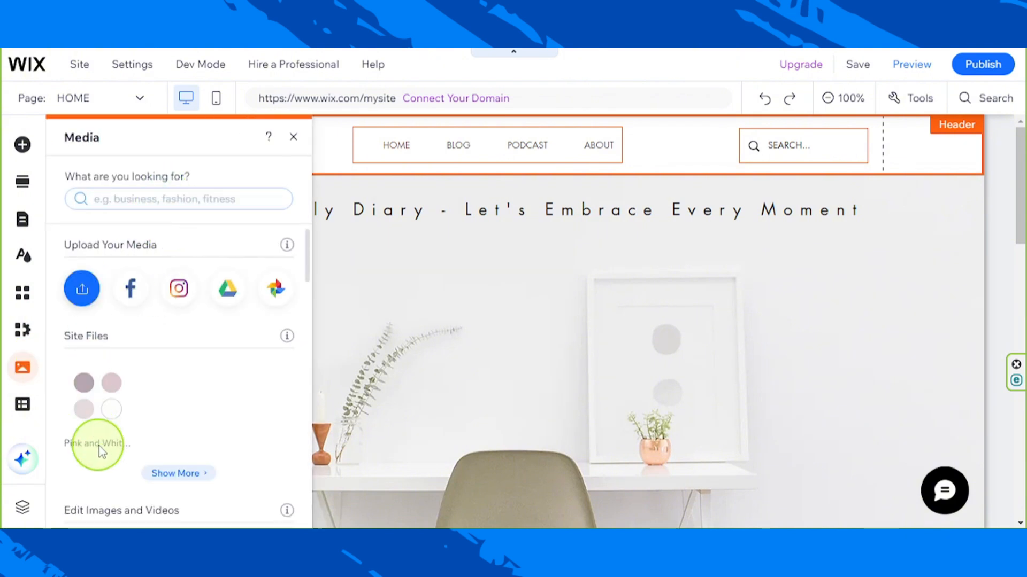
left_click(83, 292)
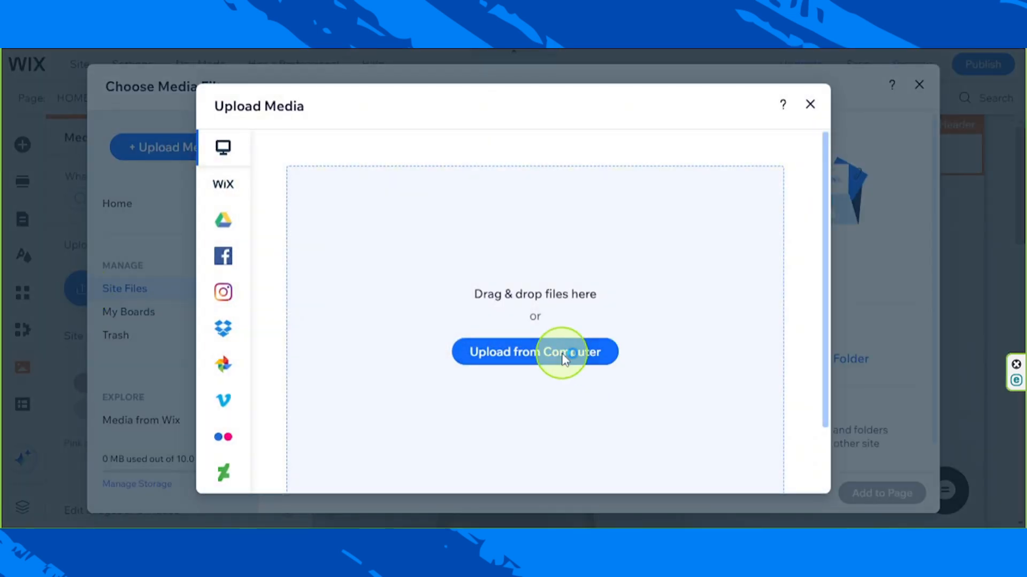
left_click(563, 357)
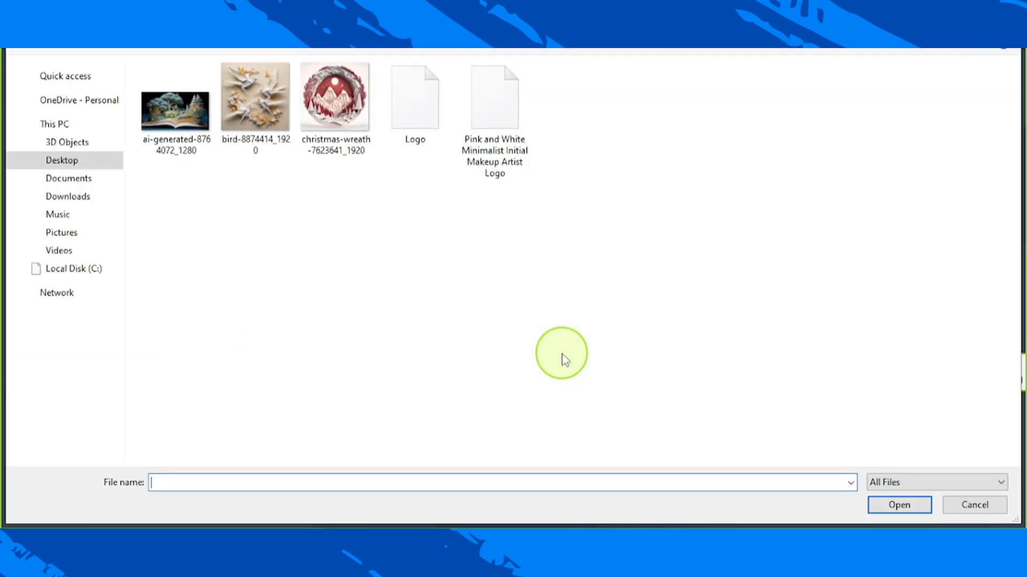
left_click(414, 122)
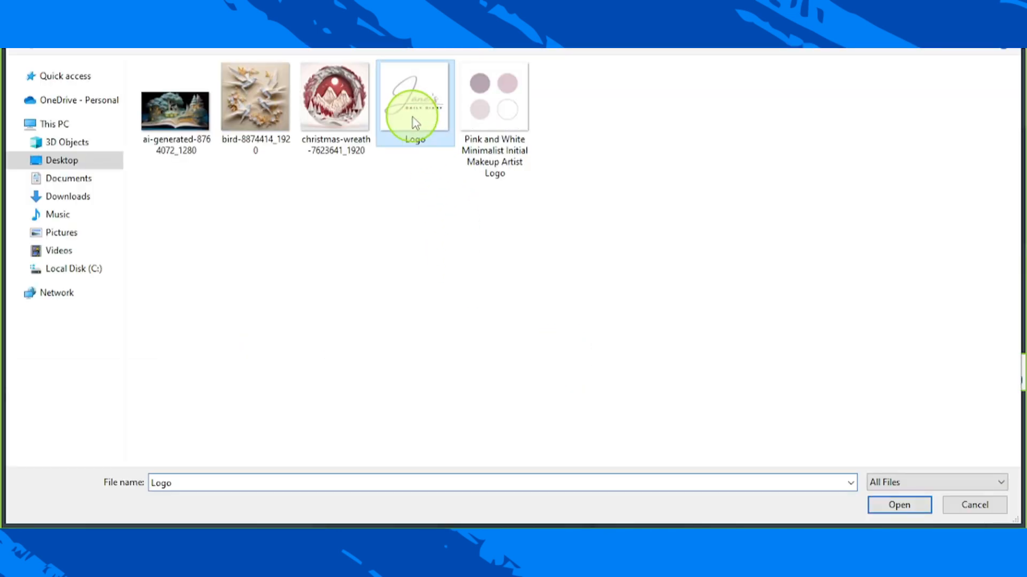
left_click(901, 510)
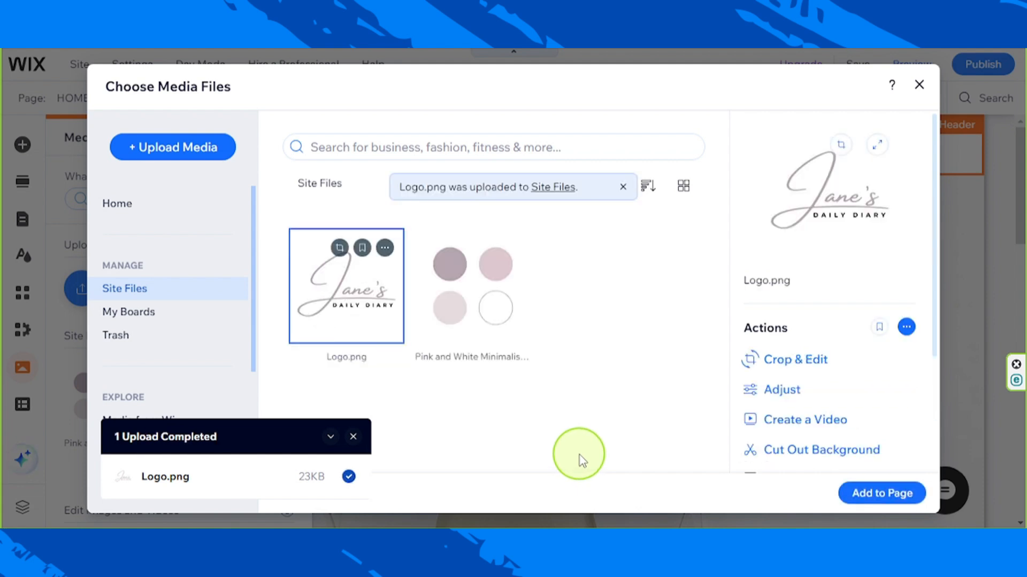
left_click(863, 494)
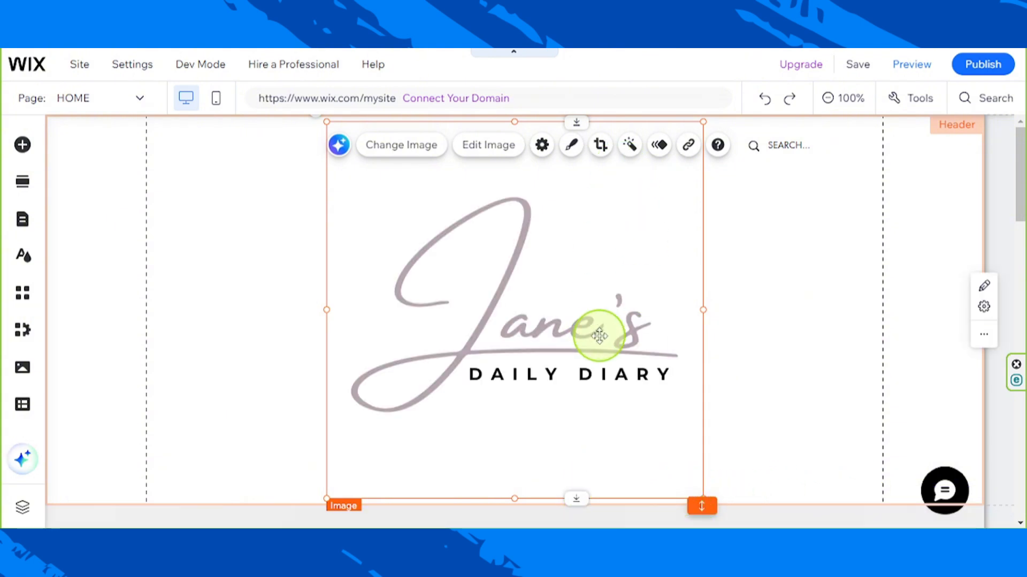
- Crop the empty space above and below the lettering of the logo image
left_click(604, 152)
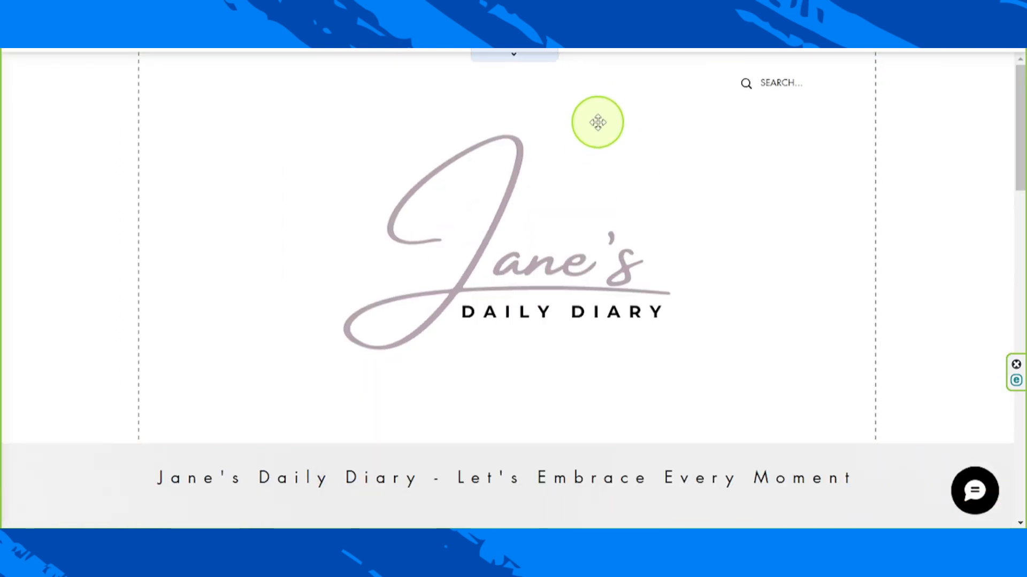
left_click_drag(511, 432, 530, 353)
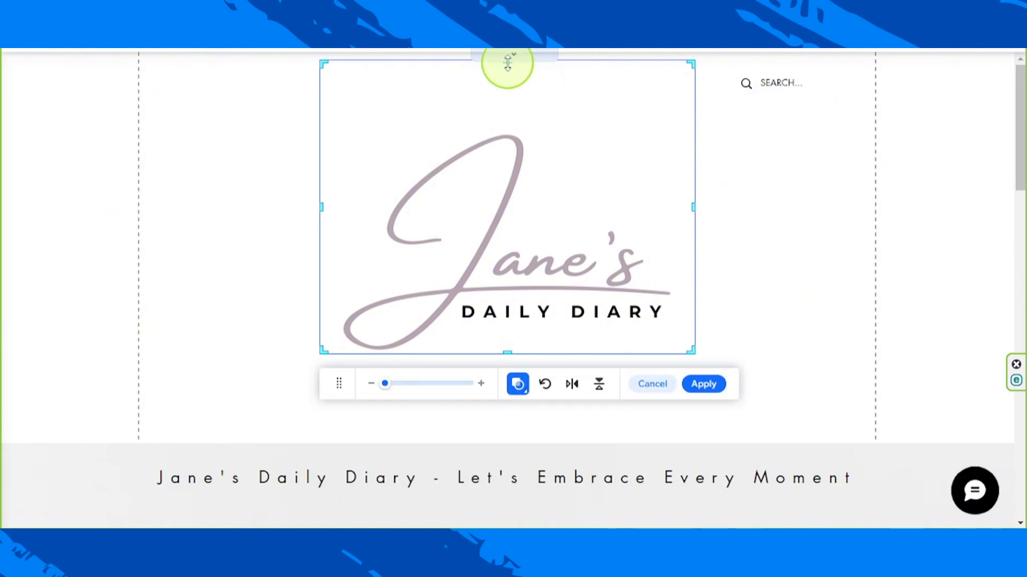
left_click_drag(508, 63, 503, 130)
left_click(704, 92)
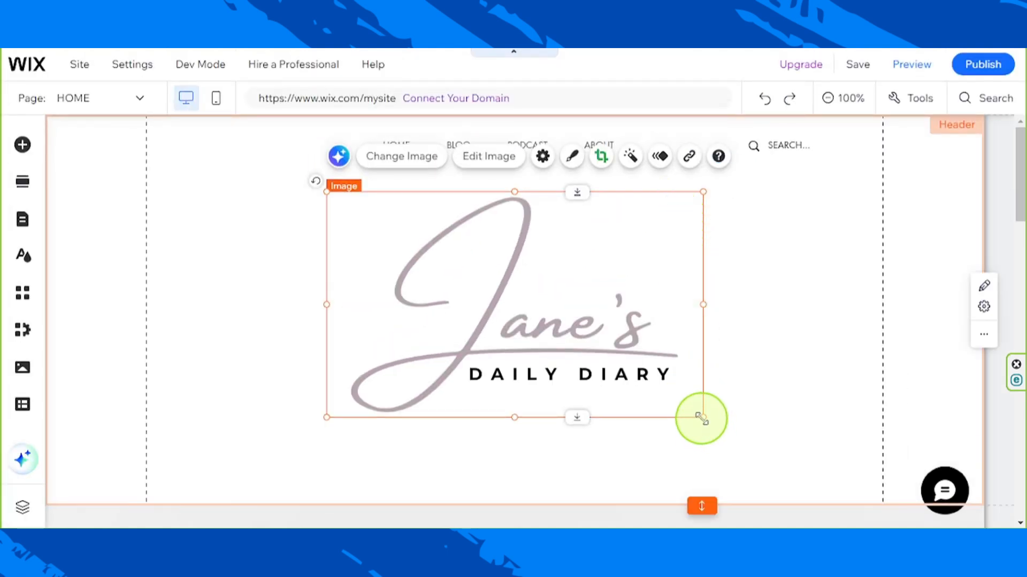
- Shrink the logo to fit at the header's left end in line with the menu, and reduce the header height to about 91
left_click_drag(702, 417, 444, 253)
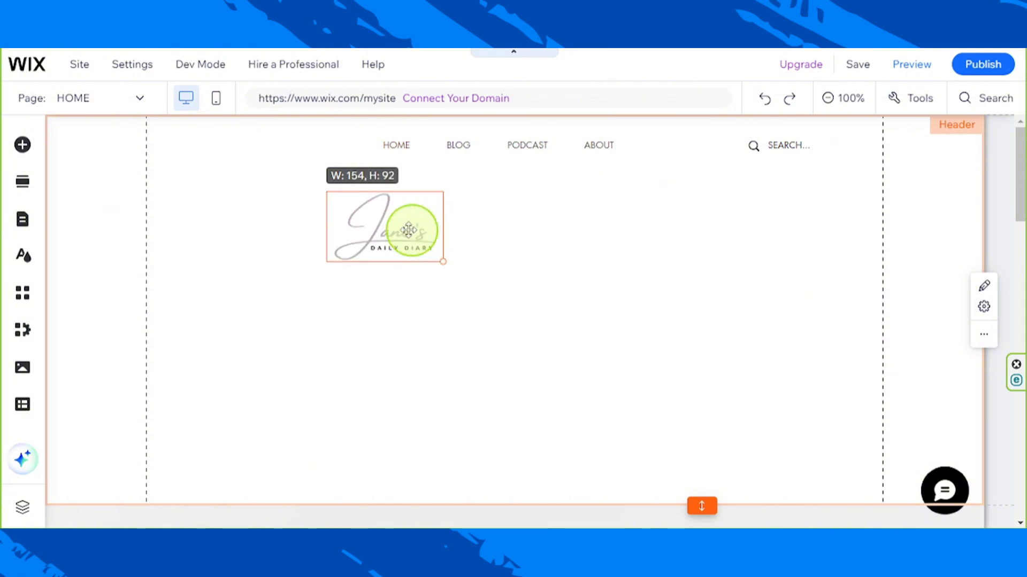
left_click_drag(257, 166, 235, 154)
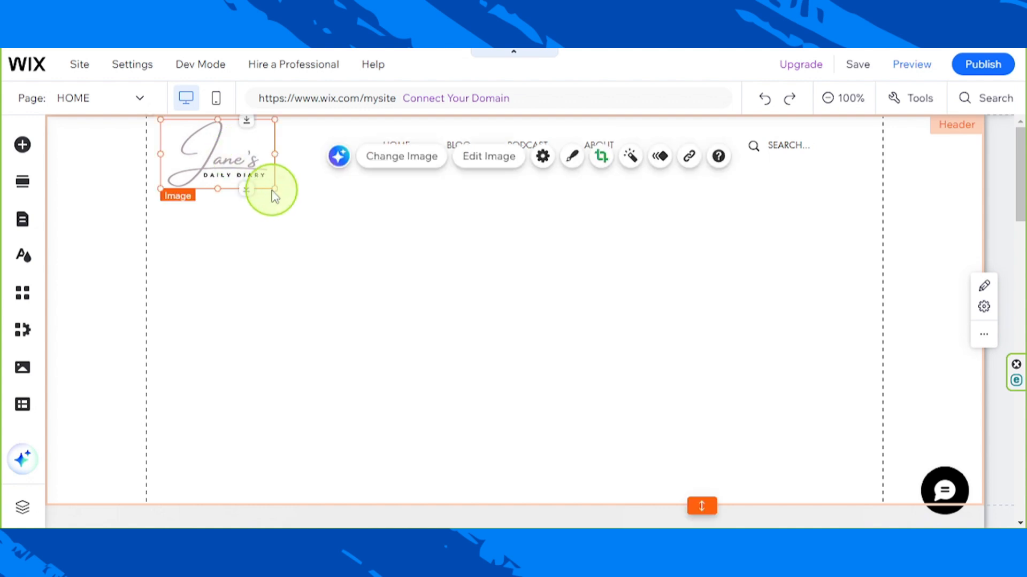
left_click_drag(275, 187, 230, 163)
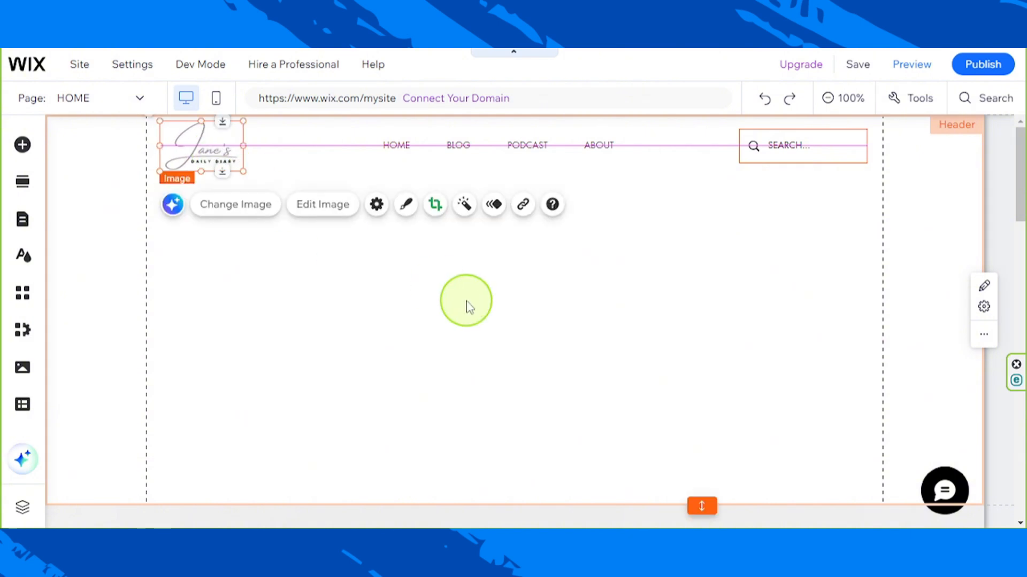
left_click(658, 443)
left_click_drag(697, 471, 700, 182)
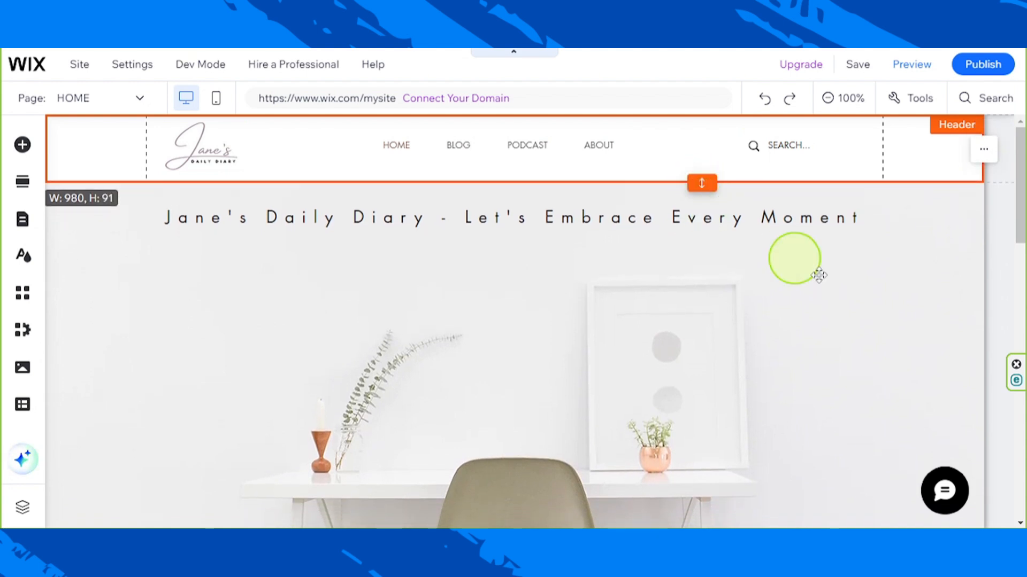
- Lower the header menu and the search bar slightly so both line up with the logo's vertical middle
left_click(859, 360)
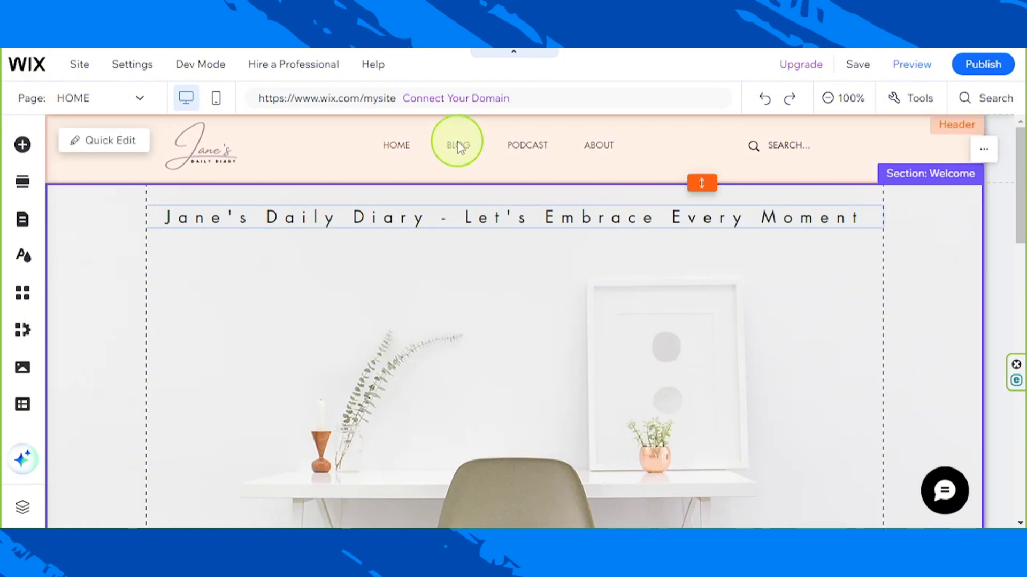
left_click_drag(457, 142, 458, 148)
left_click_drag(786, 149, 784, 148)
left_click(808, 303)
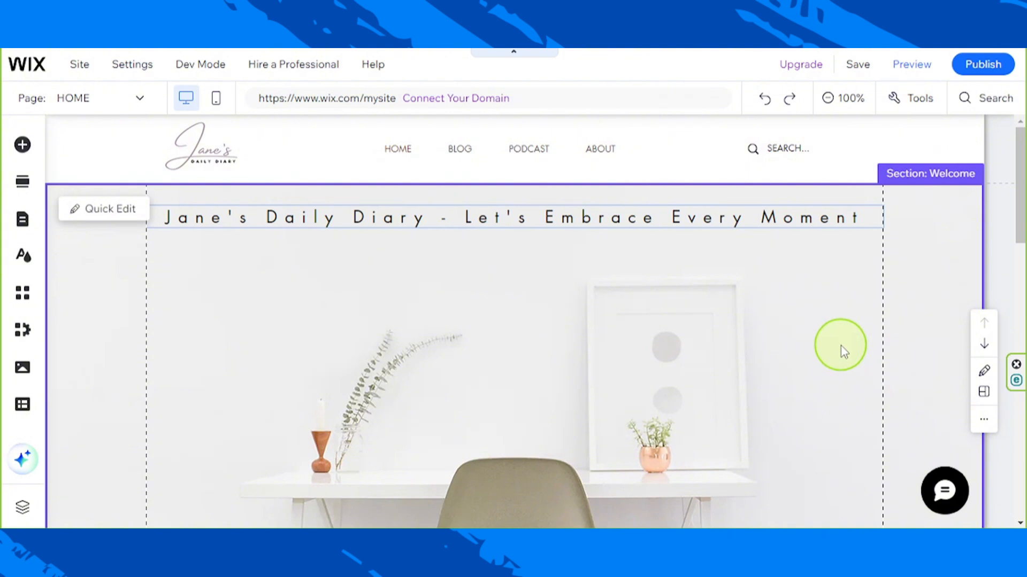
- Upload ai-generated-8764072_1280, bird-8874414_1920 and christmas-wreath-7623641_1920 from the Desktop as background image options for the Welcome section
scroll(670, 461, "down", 5)
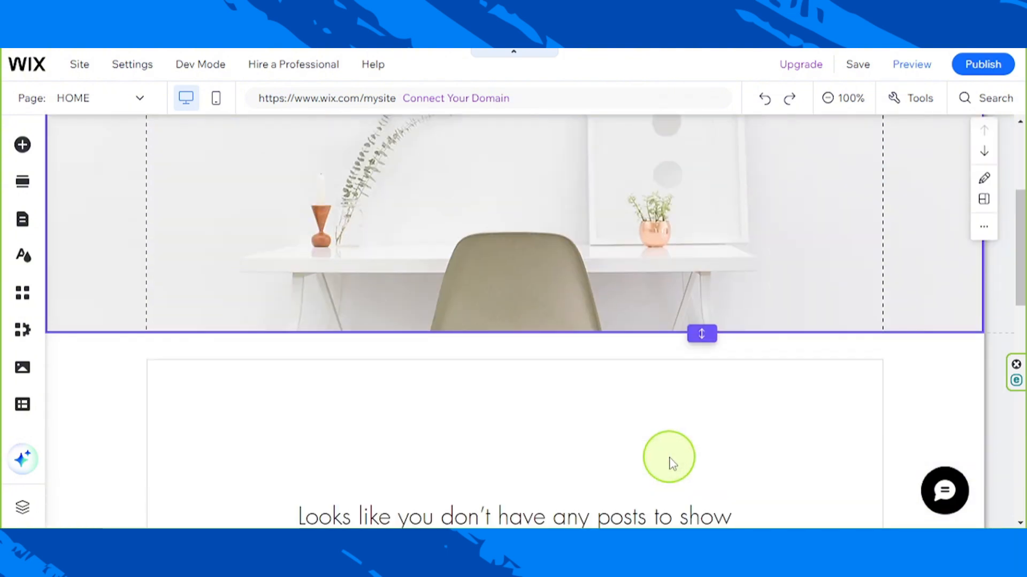
scroll(668, 457, "up", 5)
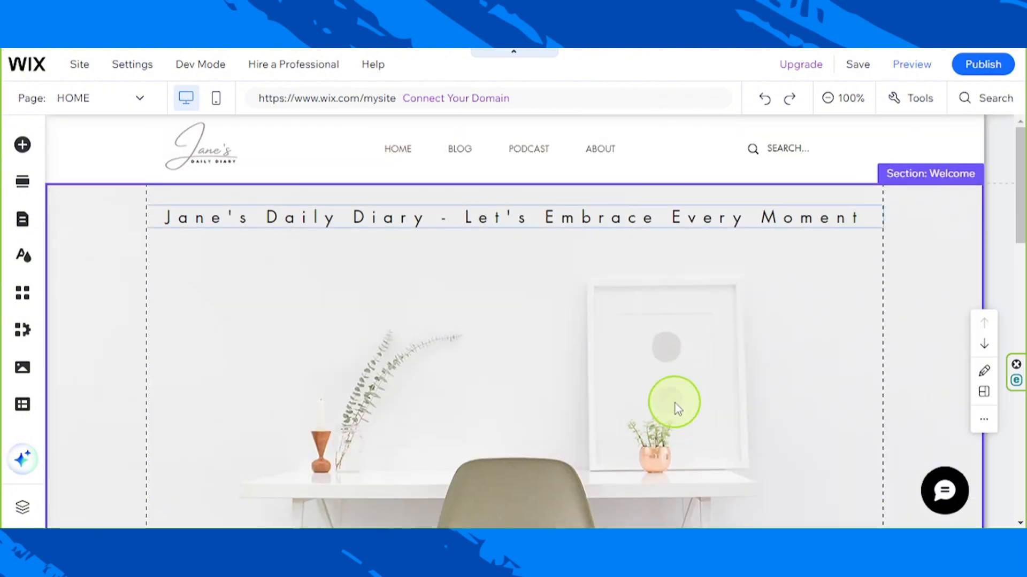
scroll(394, 355, "down", 3)
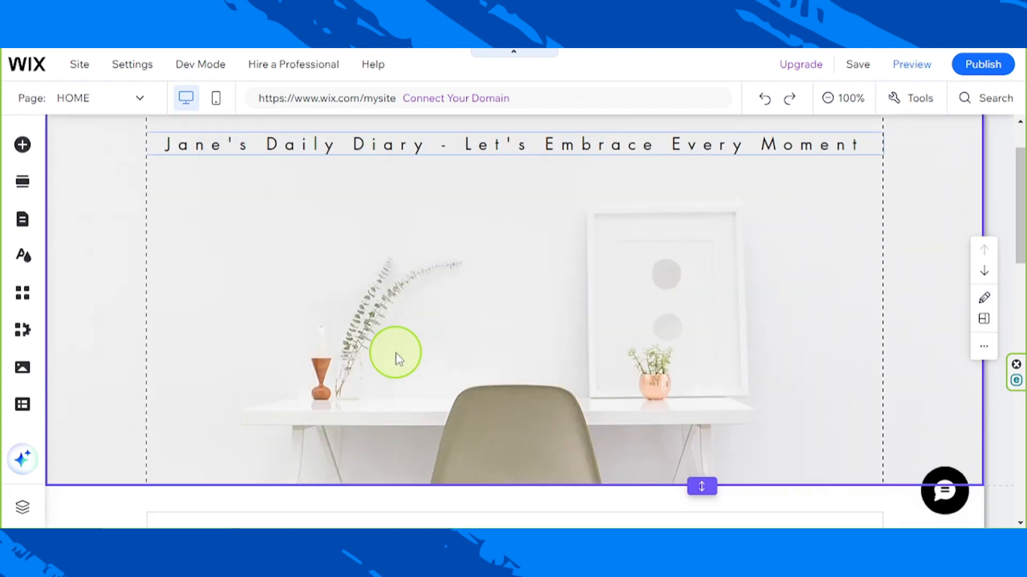
left_click(920, 306)
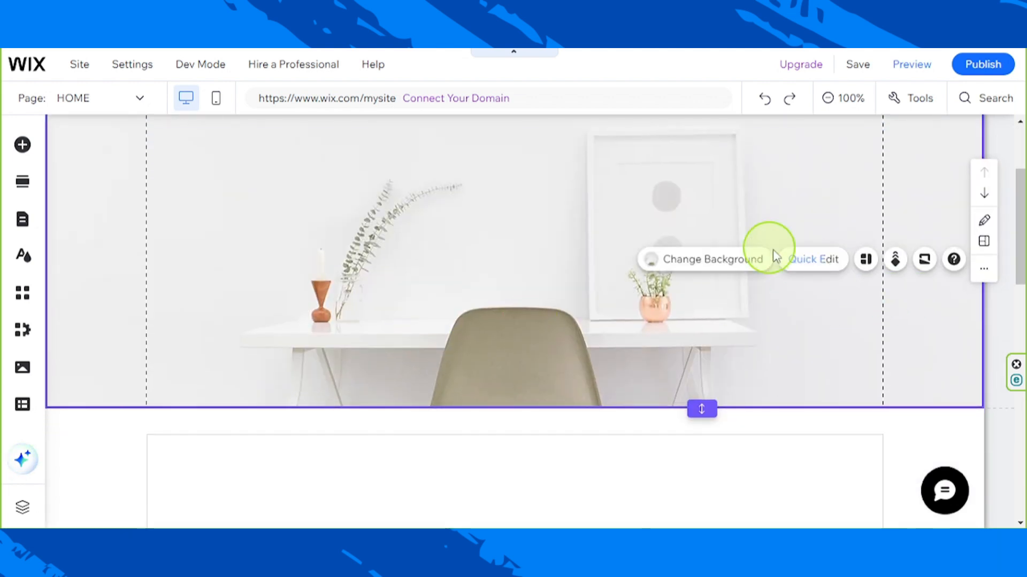
left_click(715, 266)
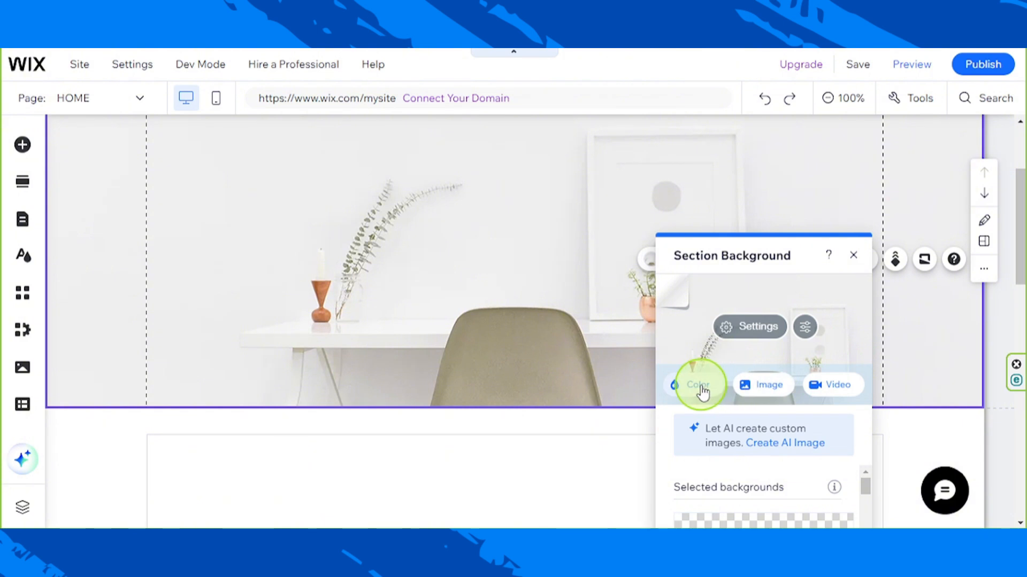
left_click(761, 389)
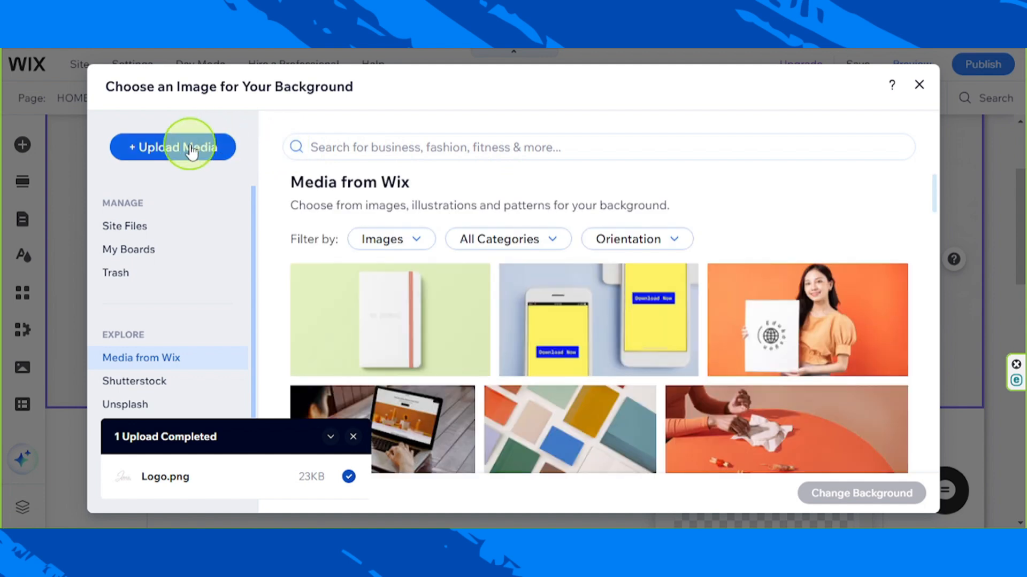
left_click(191, 152)
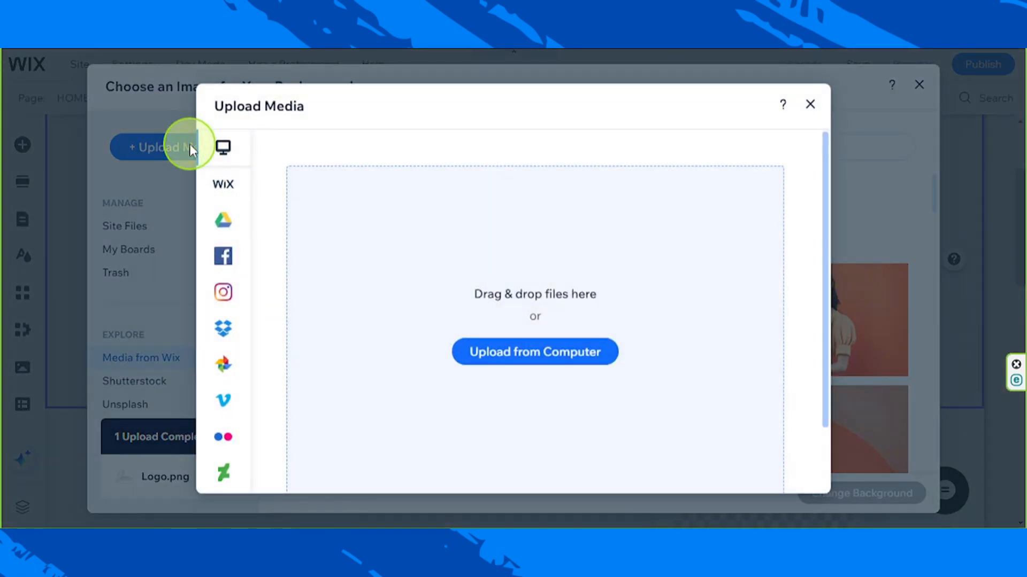
left_click(487, 354)
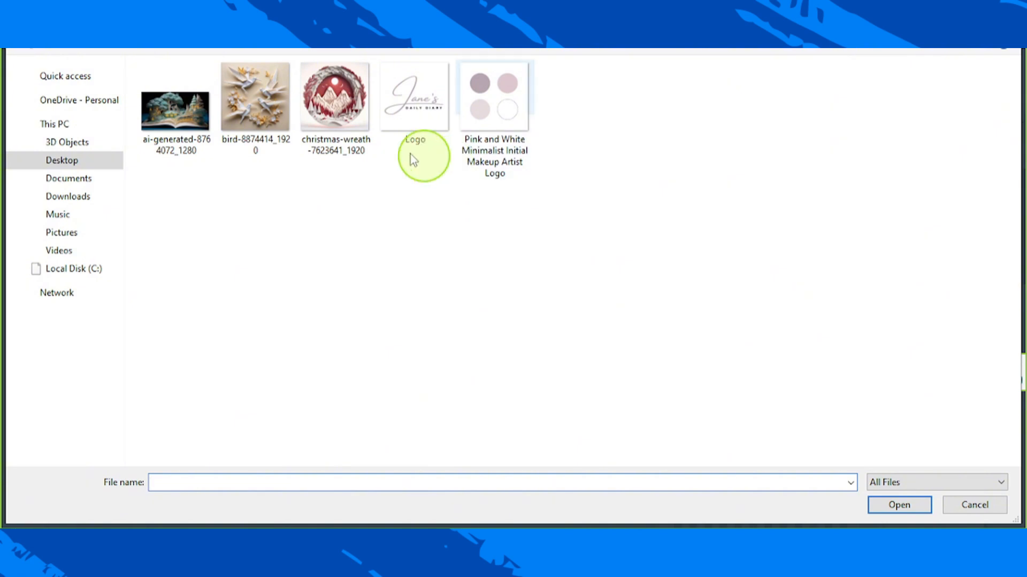
left_click(262, 116)
left_click(898, 506)
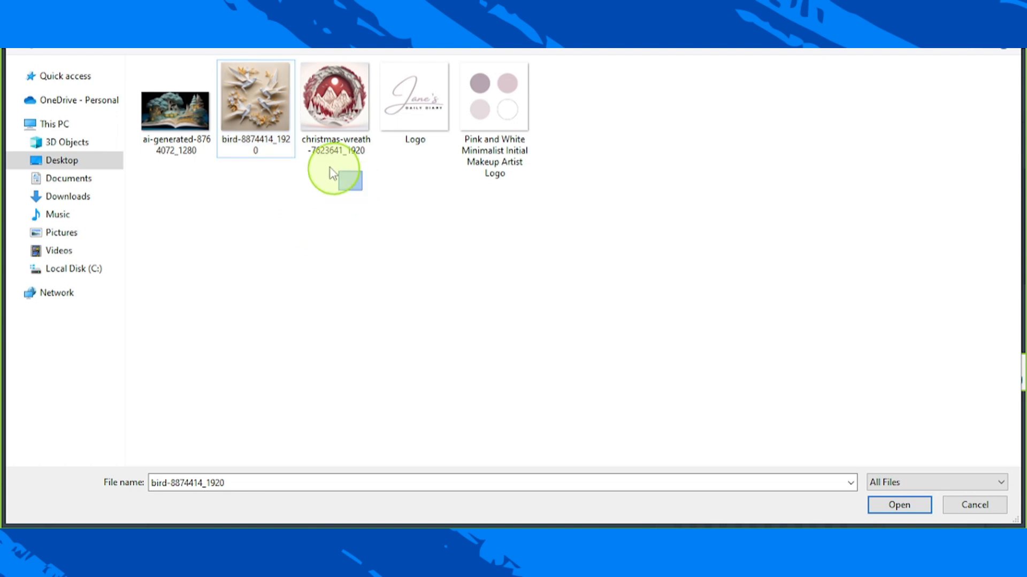
left_click_drag(368, 188, 161, 104)
left_click(898, 504)
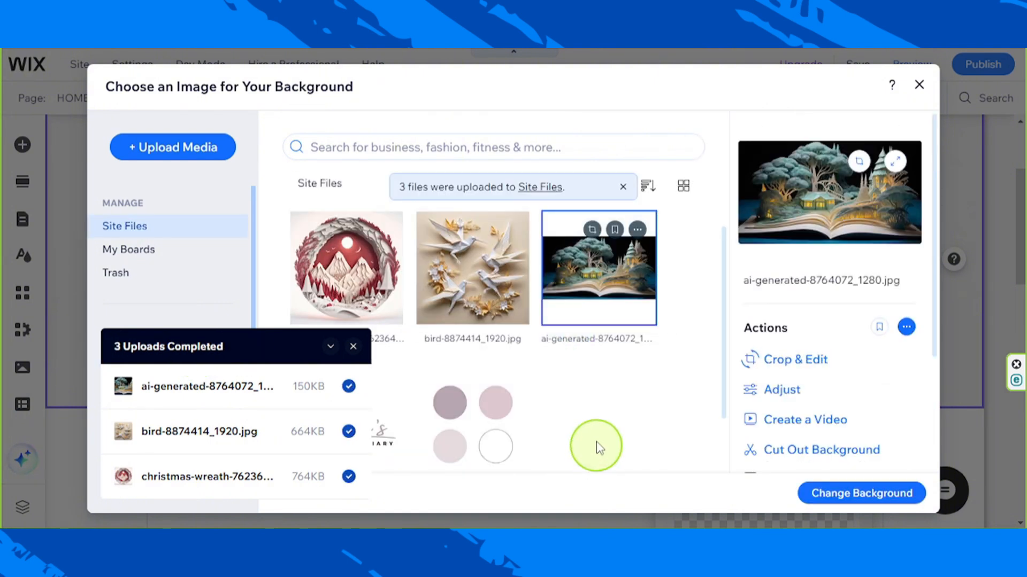
- Set bird-8874414_1920.jpg as the background image of the Welcome section
left_click(481, 285)
left_click(864, 497)
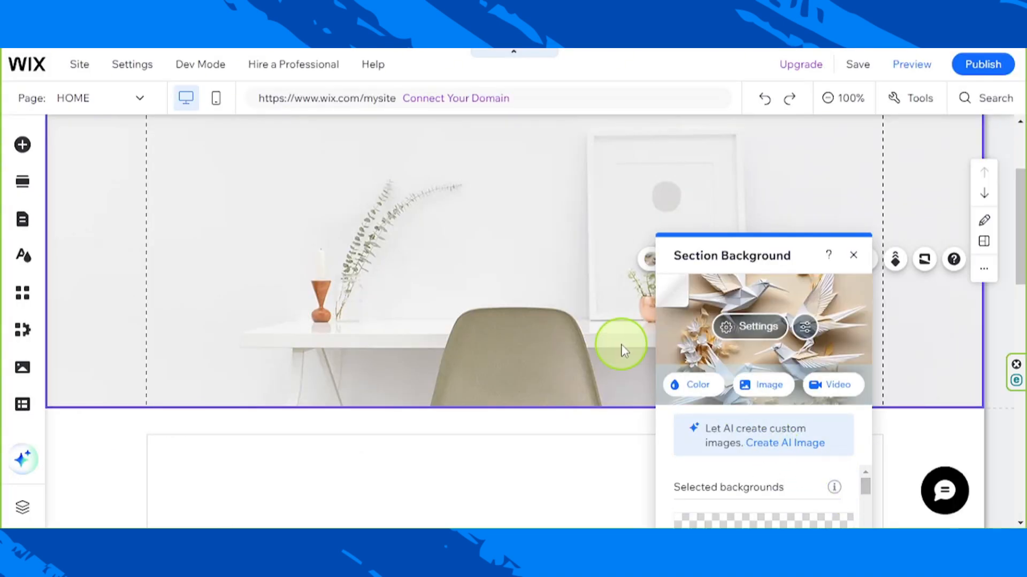
scroll(460, 465, "up", 5)
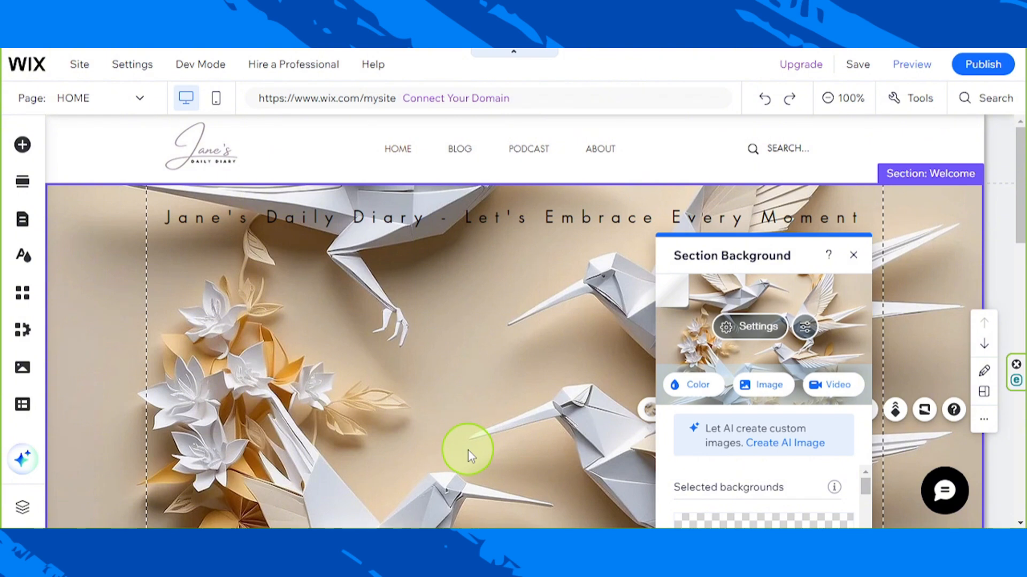
- Move the Welcome section's title down to the middle of the background image, at about x 0, y 326
scroll(468, 450, "down", 3)
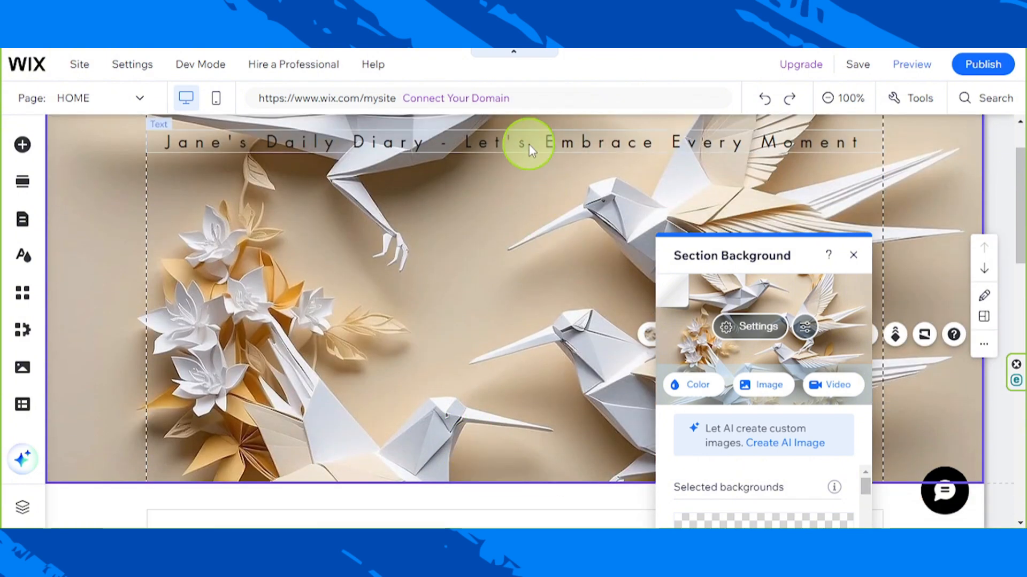
left_click(528, 143)
left_click(526, 143)
left_click_drag(527, 143, 528, 297)
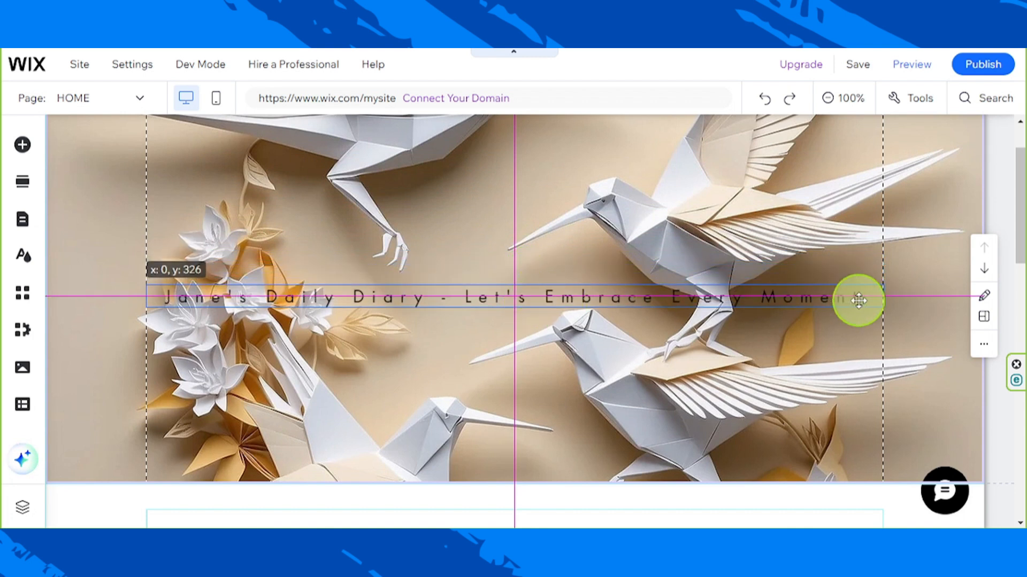
left_click_drag(859, 300, 856, 302)
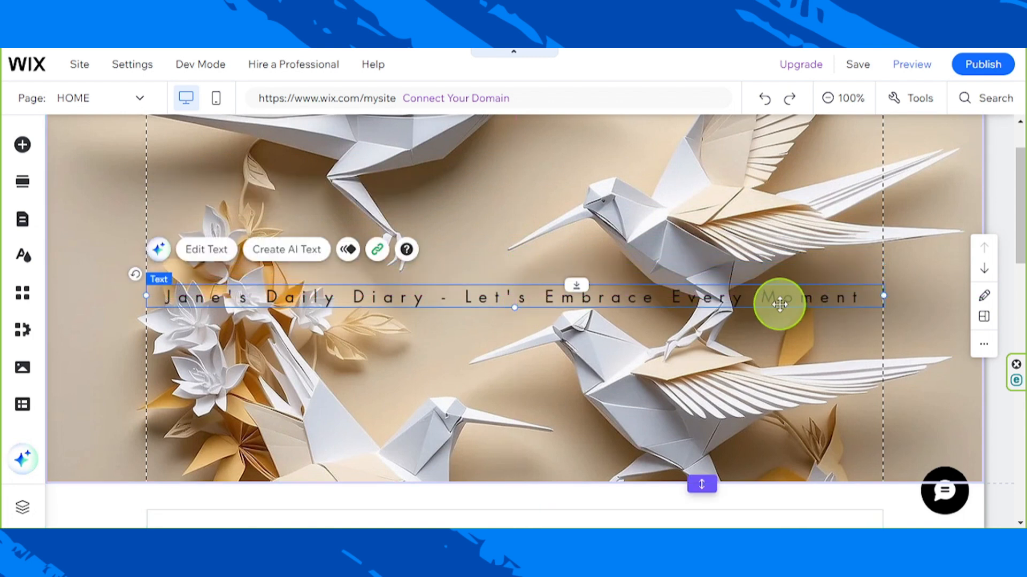
- Change the text color of the Welcome section's title to white
double_click(754, 296)
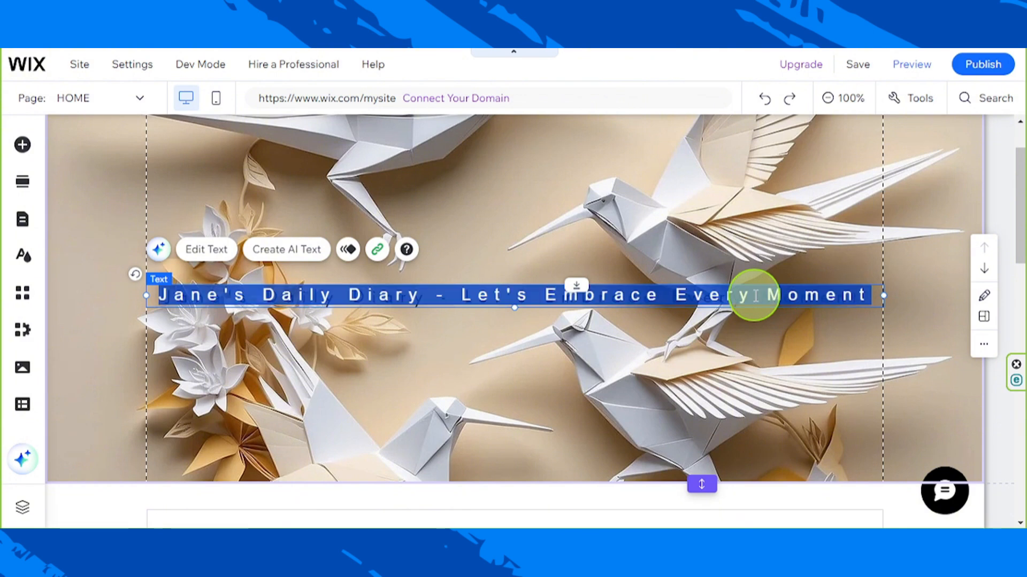
left_click(207, 249)
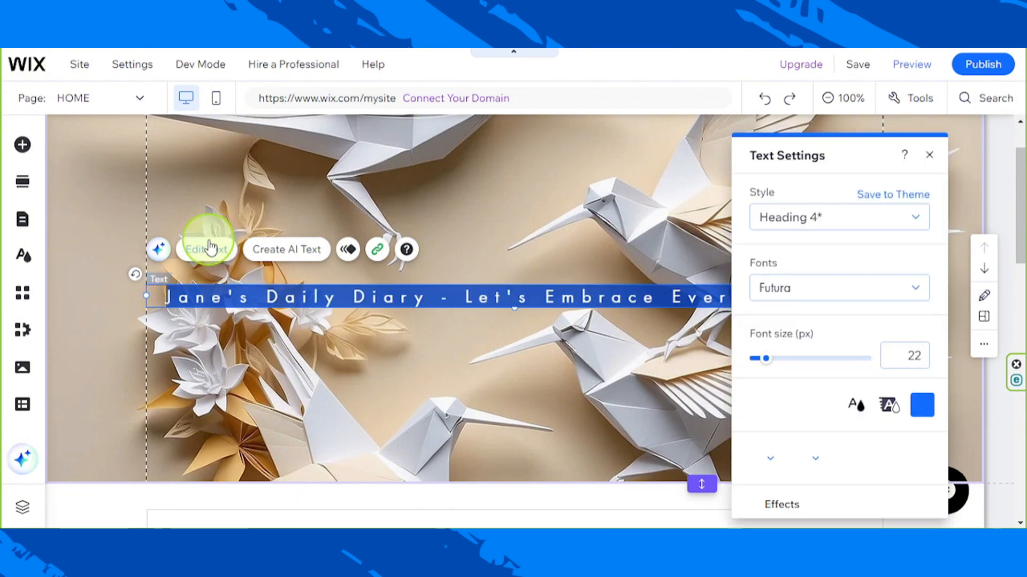
left_click(860, 408)
left_click(772, 415)
left_click(562, 230)
scroll(640, 322, "up", 2)
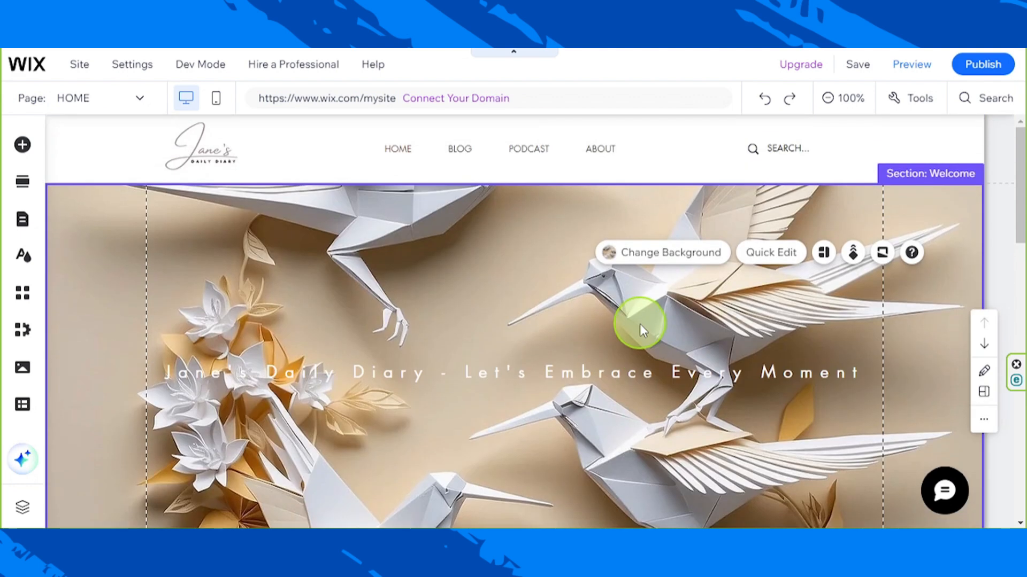
- Try text effect G on the Welcome section's title and apply effect C in its place
double_click(613, 379)
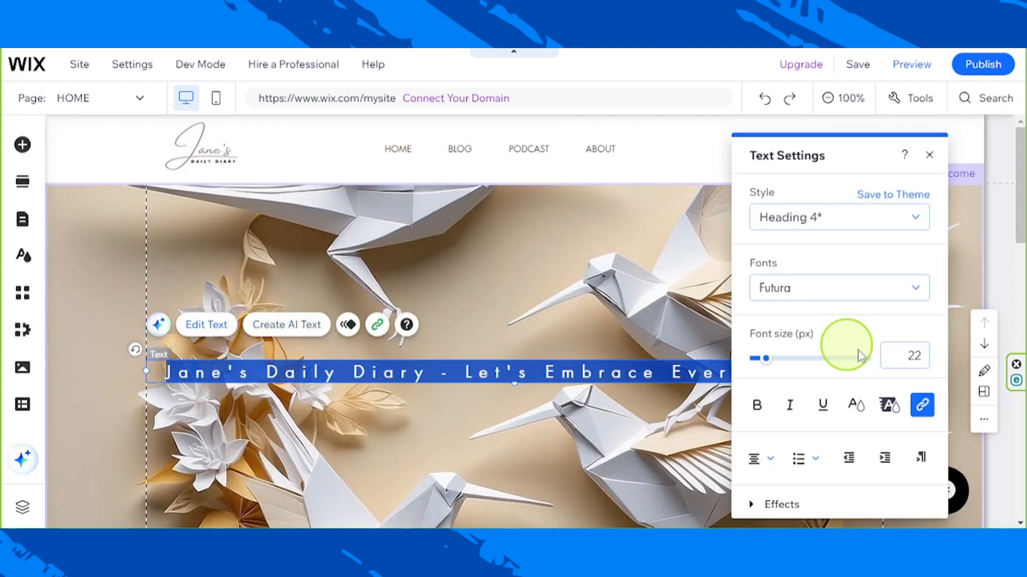
scroll(862, 367, "down", 2)
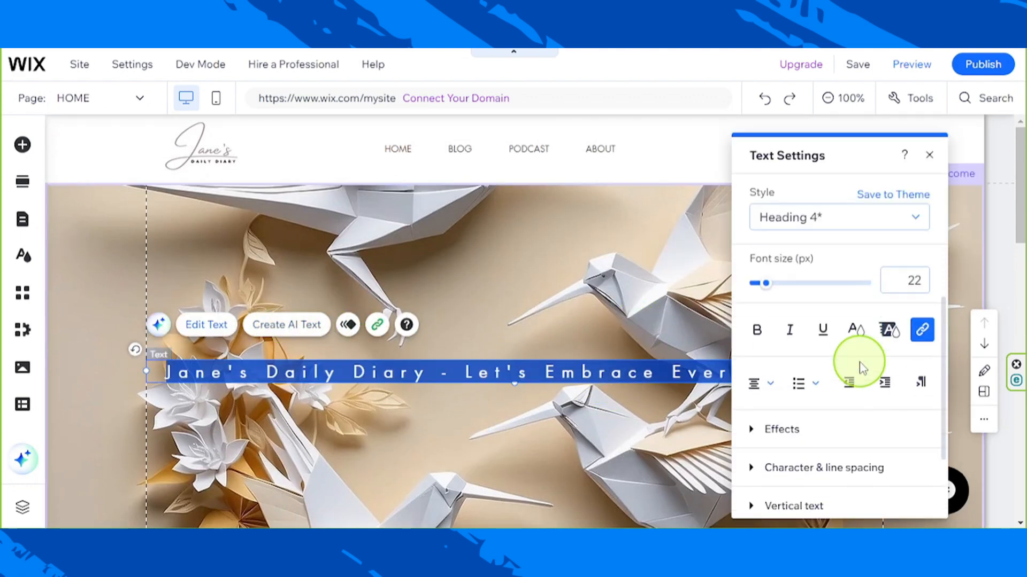
left_click(820, 428)
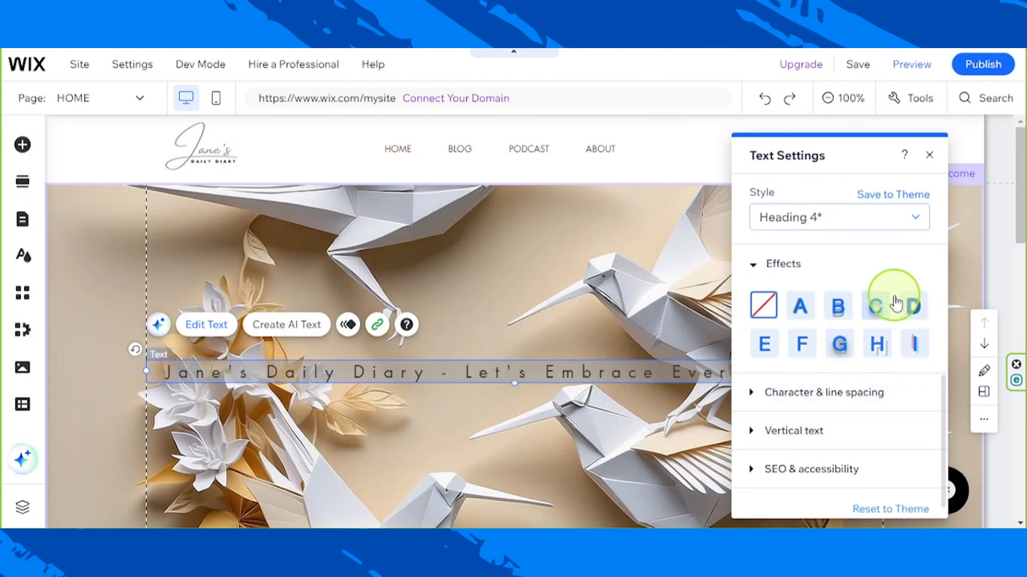
left_click(840, 345)
left_click(671, 372)
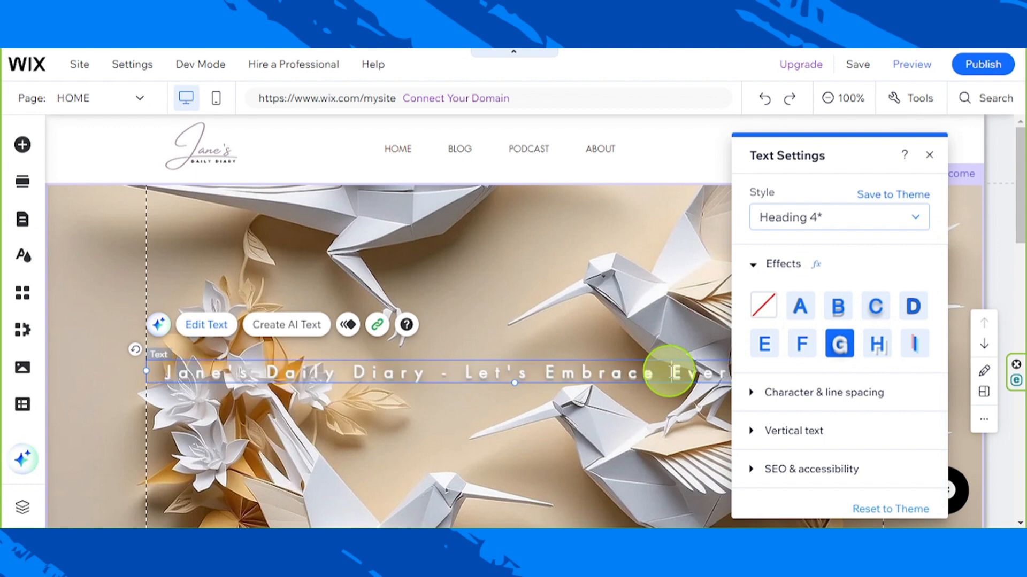
key("ctrl+a")
left_click(878, 308)
left_click(658, 373)
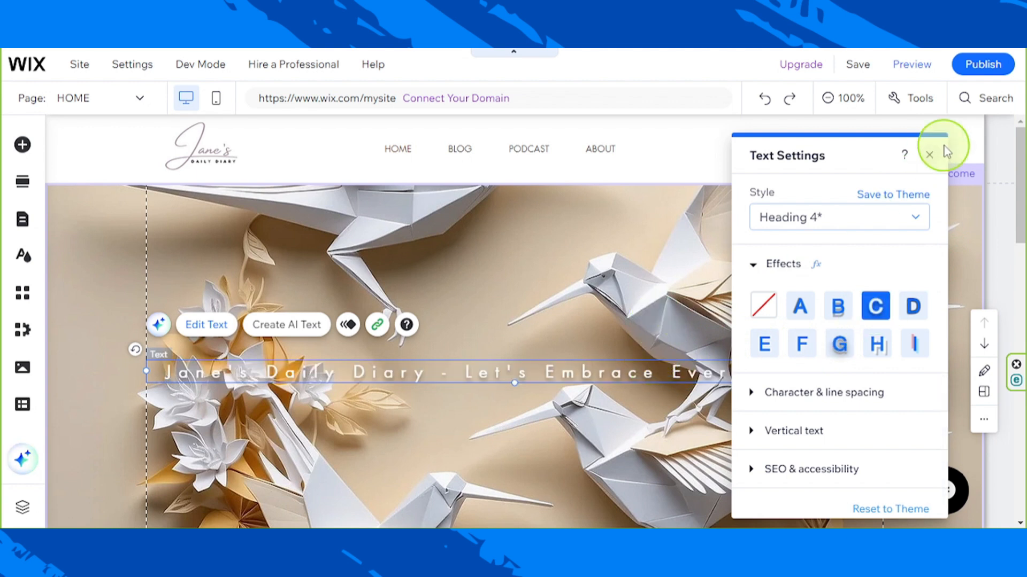
left_click(945, 150)
- Replace the Welcome section's title with the bulleted tagline "• DIY • ARTS & CRAFTS • ADVENTURE"
left_click(649, 379)
double_click(648, 374)
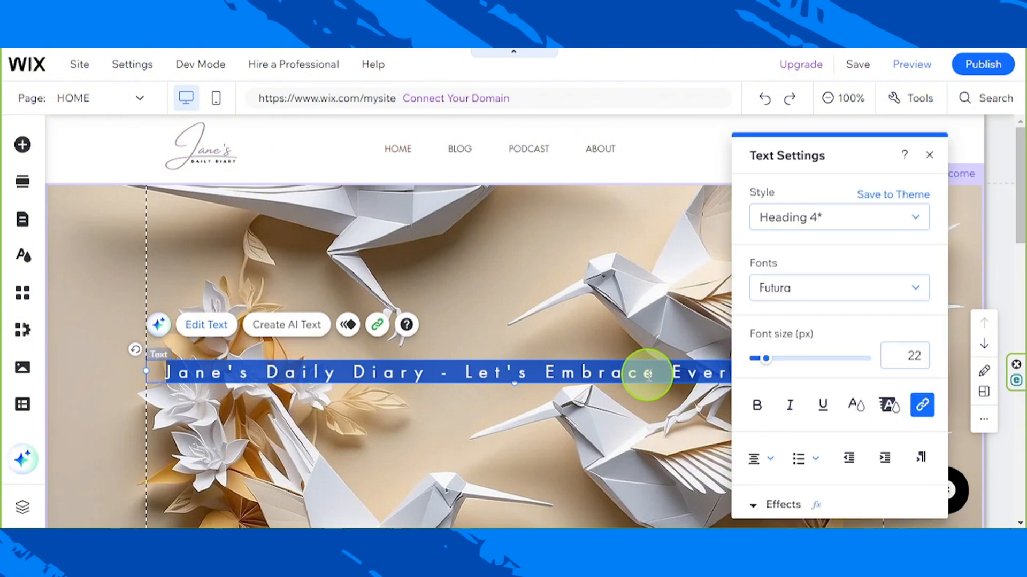
left_click(930, 153)
type("DIY")
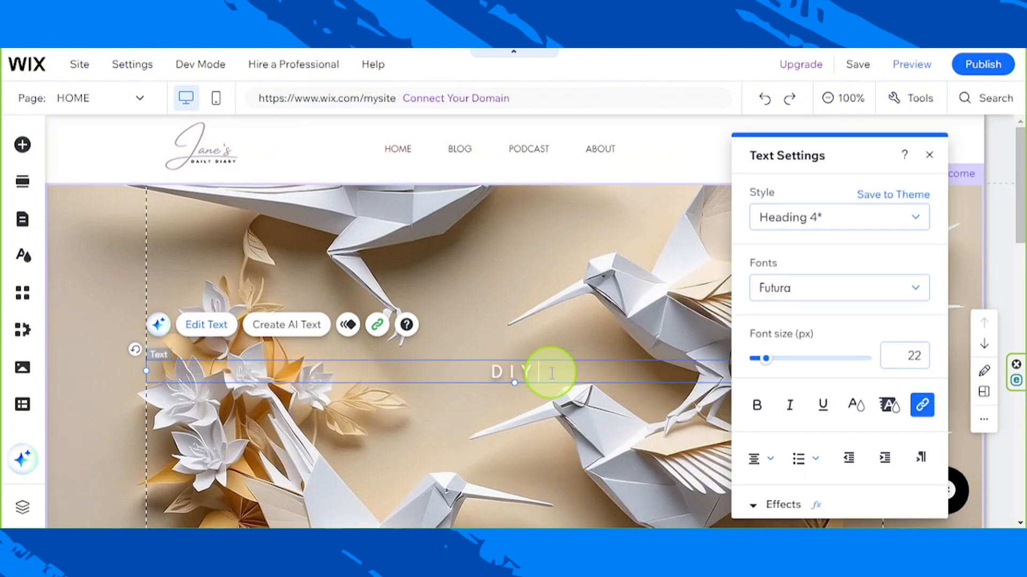
type("  • ARTS")
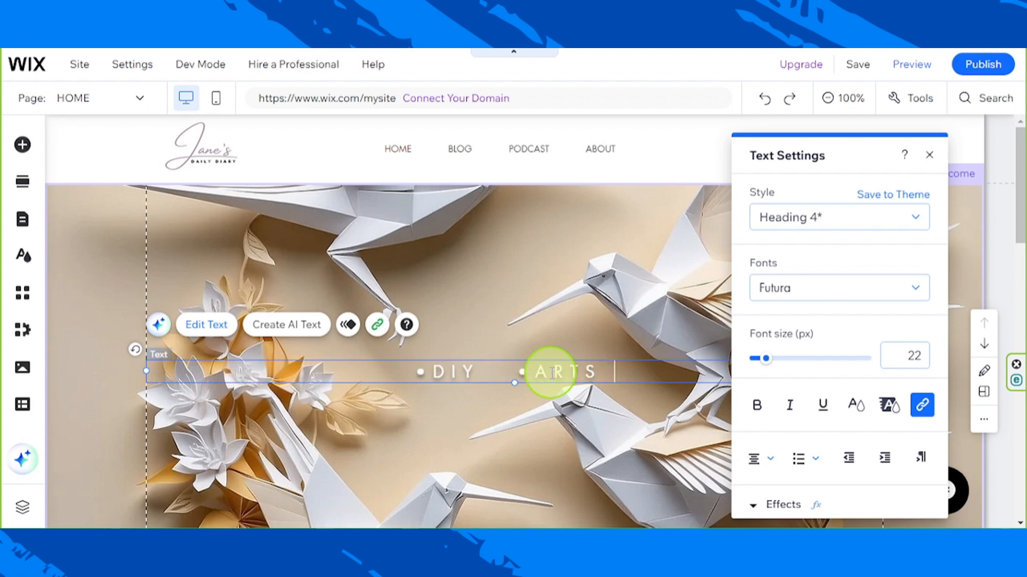
type(" & CRAFTS  • ADVENTURE")
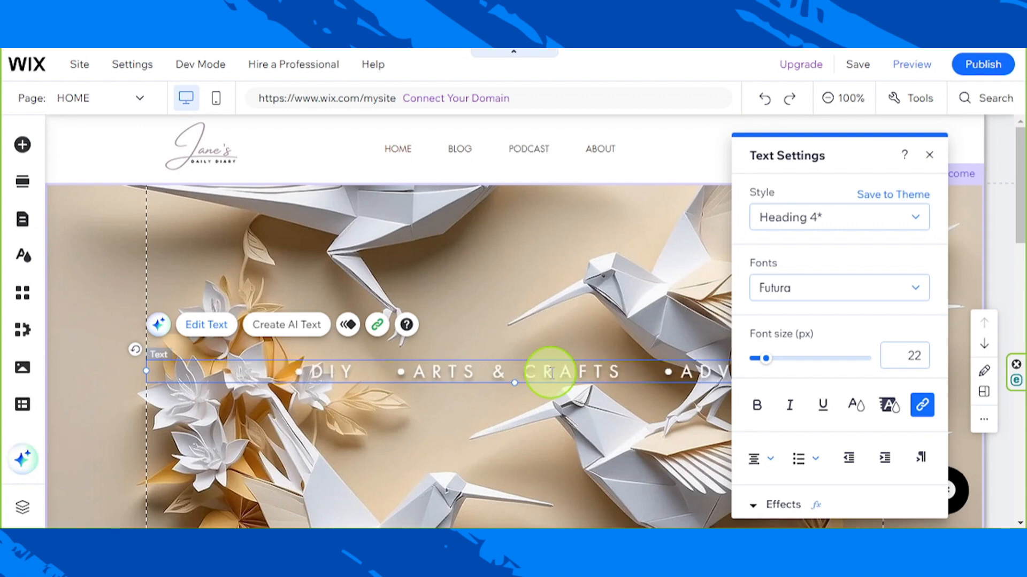
left_click(579, 298)
- Narrow the tagline's text box to about 785 wide and set its font size to 36 px
left_click(595, 360)
scroll(595, 361, "down", 2)
left_click_drag(883, 294, 734, 292)
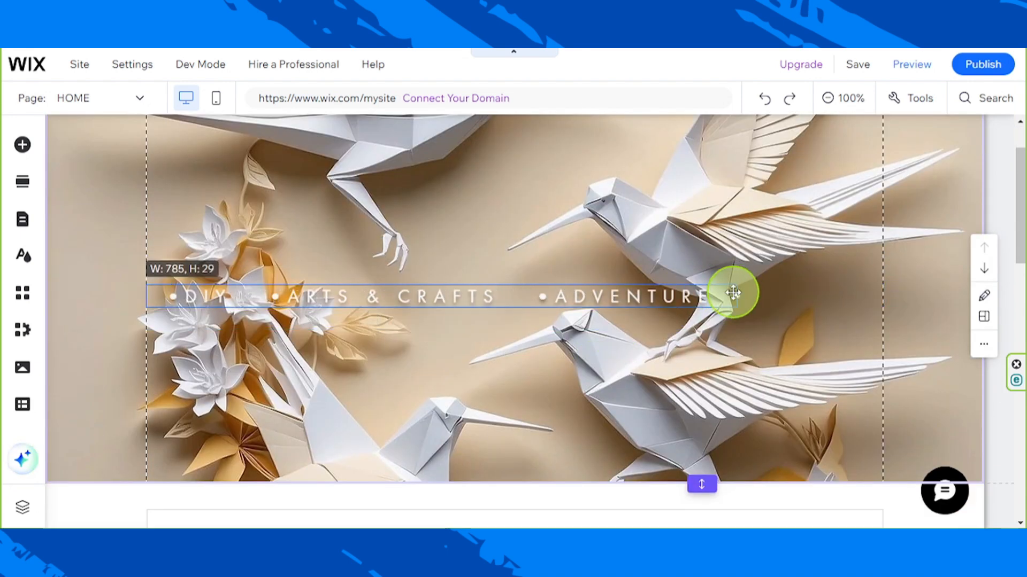
double_click(685, 295)
mouse_move(773, 358)
left_mouse_down()
mouse_move(791, 360)
mouse_move(773, 359)
left_mouse_up()
- Reduce the tagline's character spacing, and widen and reposition its text box to fit on one line in the middle of the Welcome section
scroll(818, 444, "down", 5)
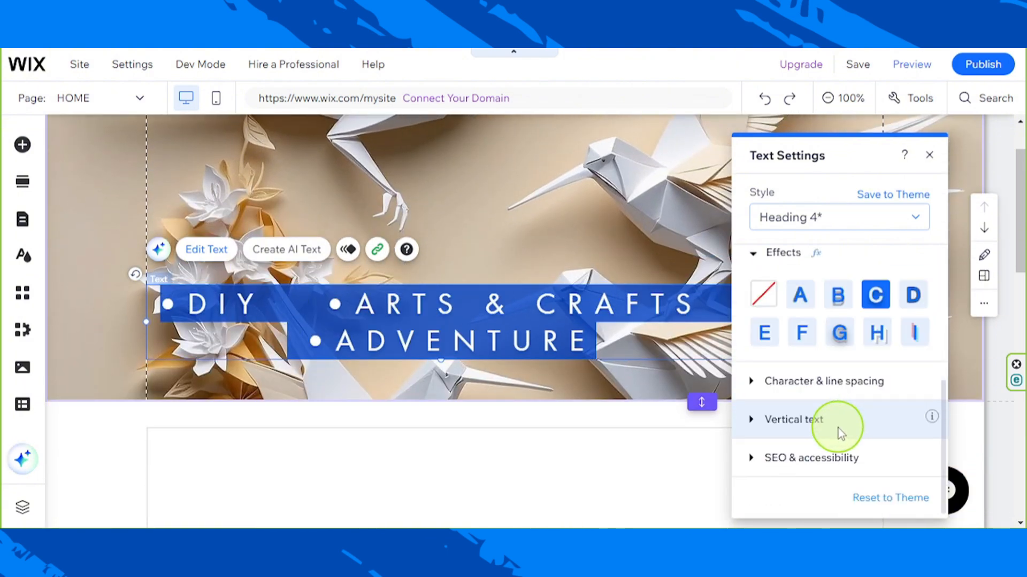
left_click(835, 389)
left_click_drag(830, 324, 809, 334)
left_click(929, 155)
left_click_drag(738, 322, 688, 256)
scroll(695, 330, "up", 1)
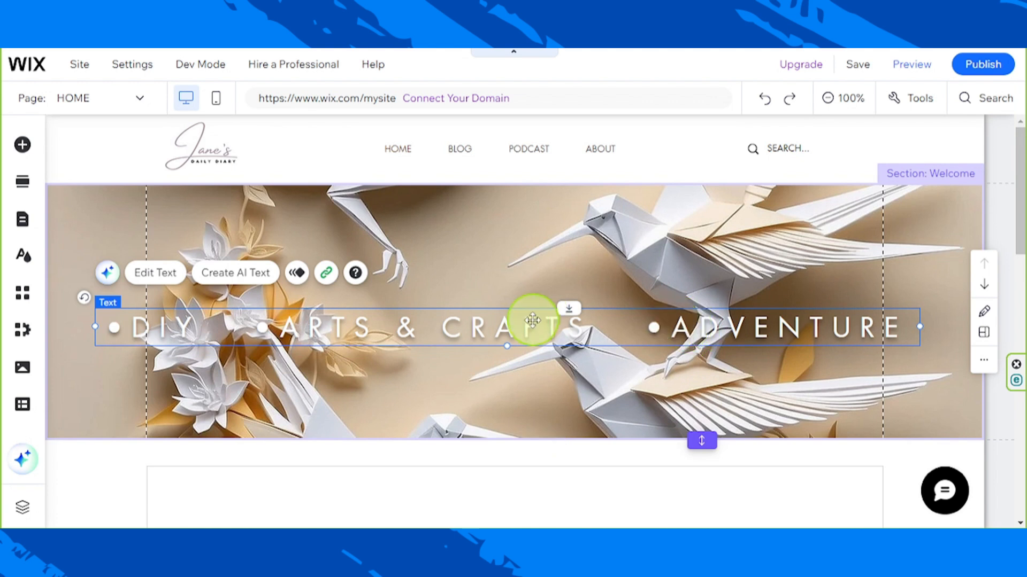
- Remove the extra spaces before the ARTS & CRAFTS and ADVENTURE bullets in the Welcome section's tagline
double_click(235, 327)
left_click(237, 327)
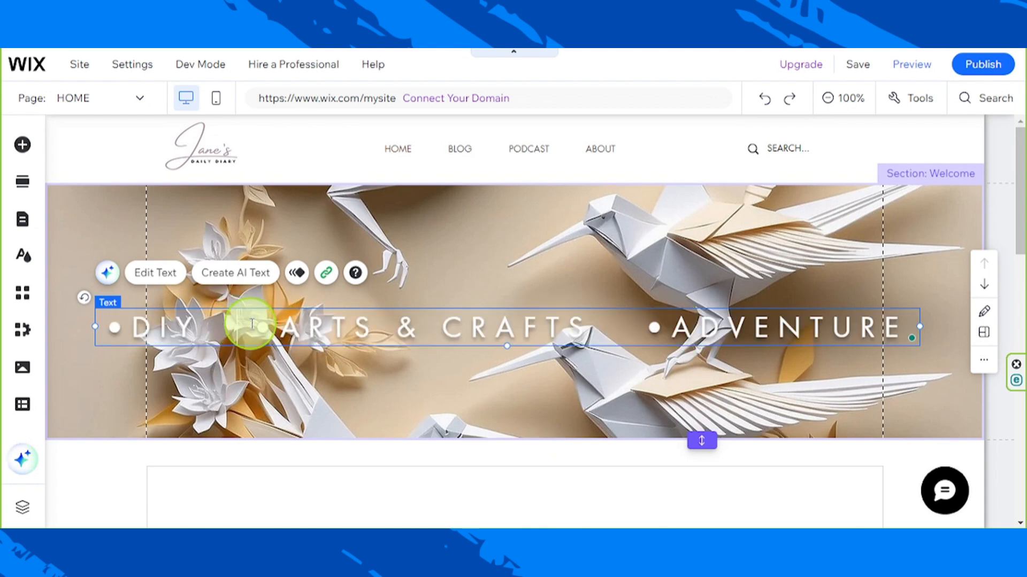
key("BackSpace")
key("BackSpace")
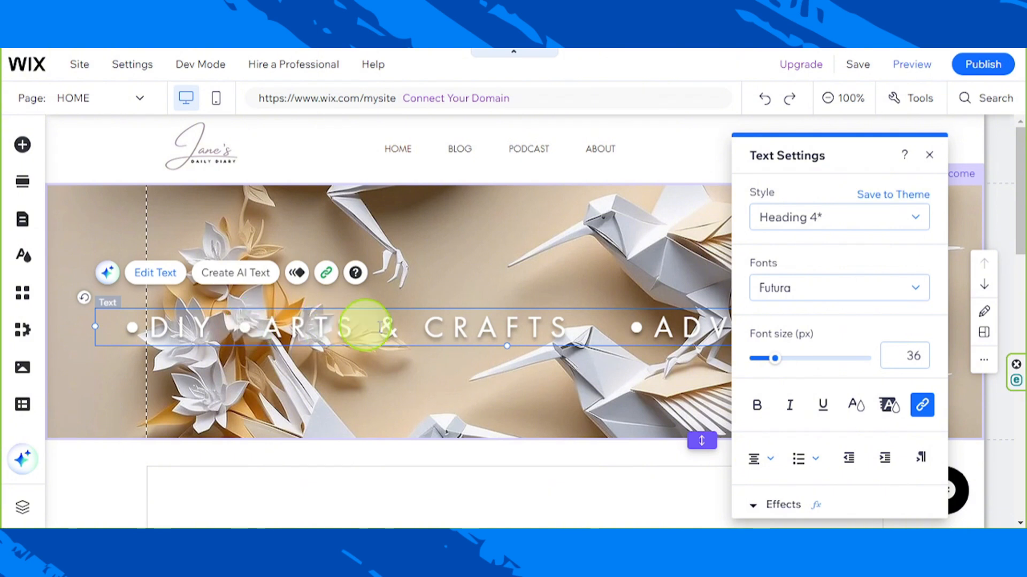
key("BackSpace")
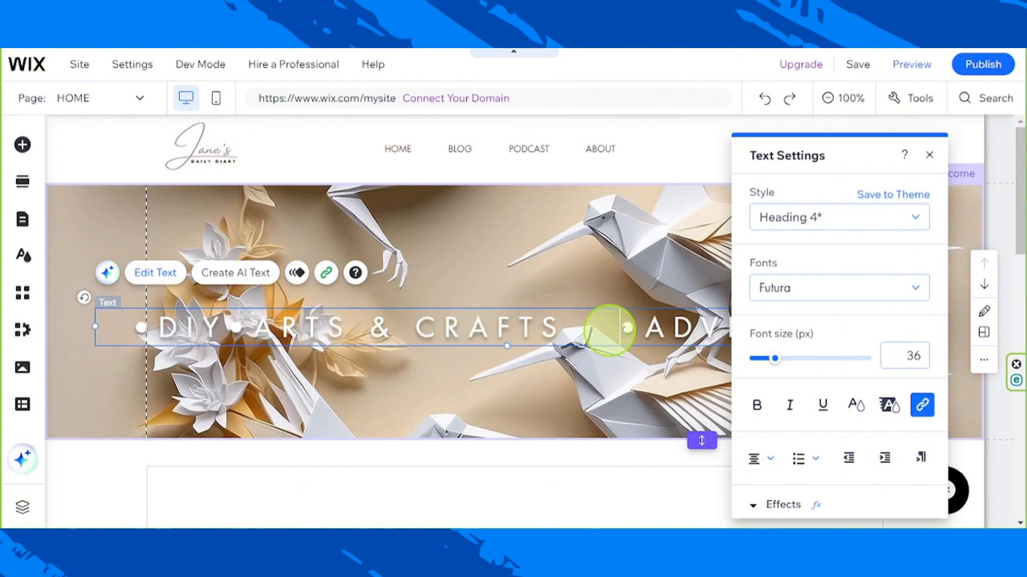
key("BackSpace")
key("BackSpace")
key("BackSpace")
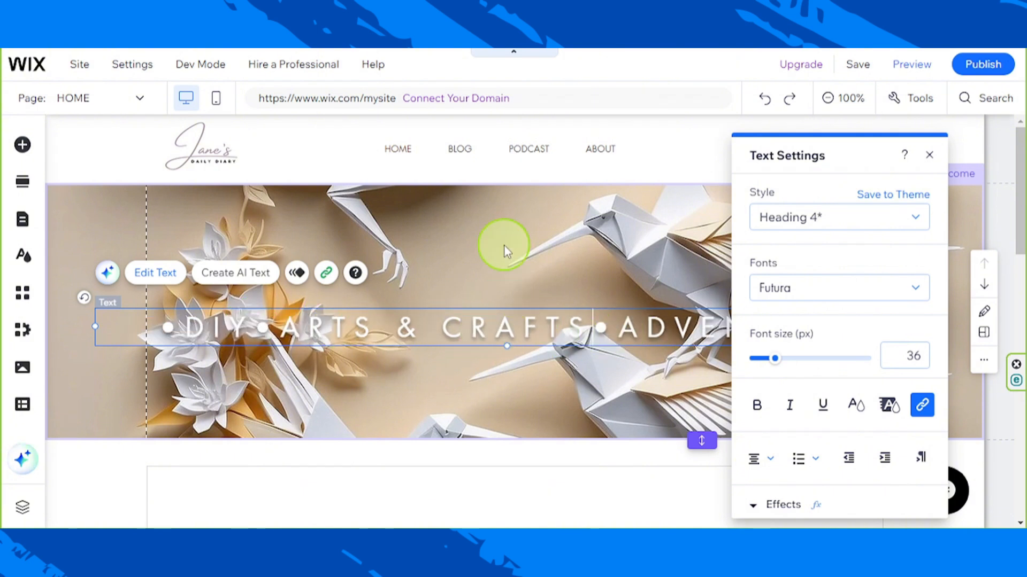
left_click(504, 226)
- Narrow the tagline's text box to fit its text and move it to the horizontal middle of the Welcome section
left_click(543, 319)
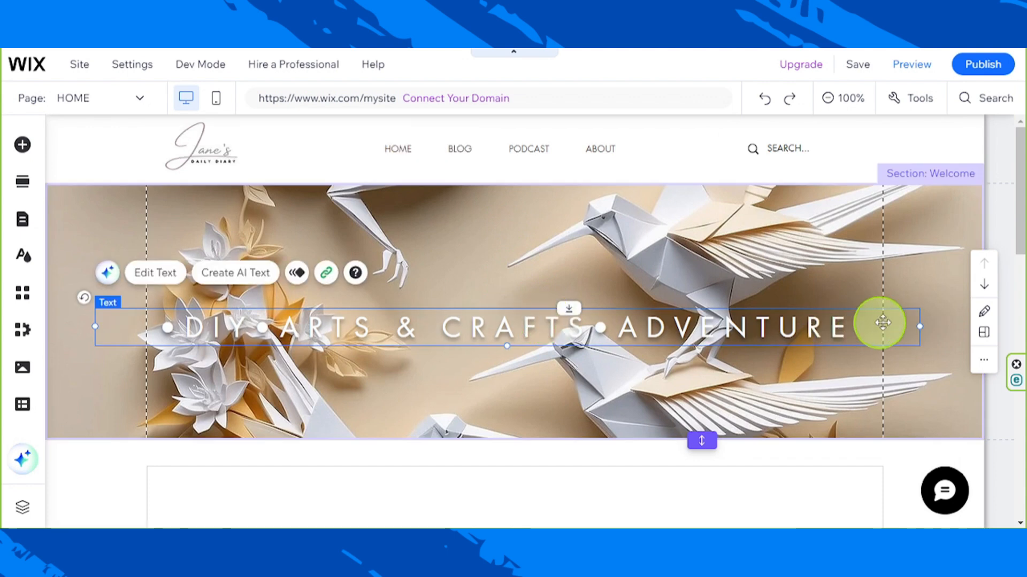
left_click_drag(915, 324, 789, 320)
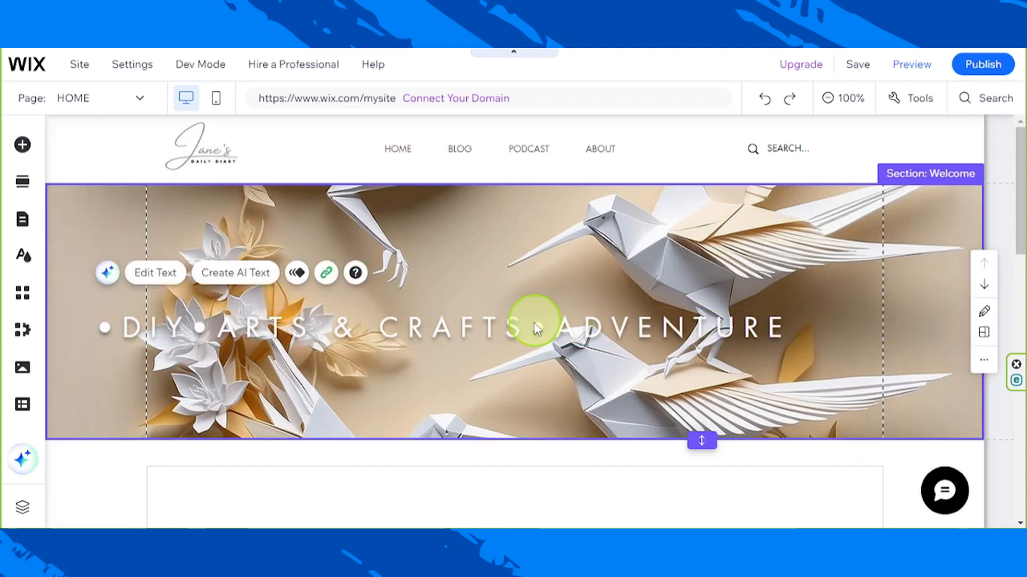
left_click_drag(533, 322, 590, 313)
left_click(640, 400)
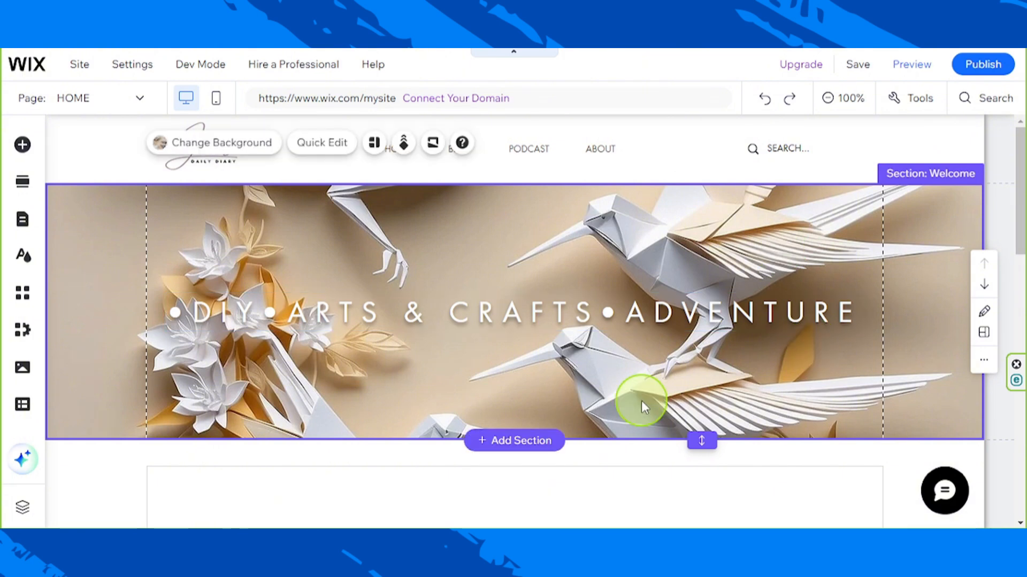
scroll(716, 430, "down", 11)
scroll(716, 429, "up", 8)
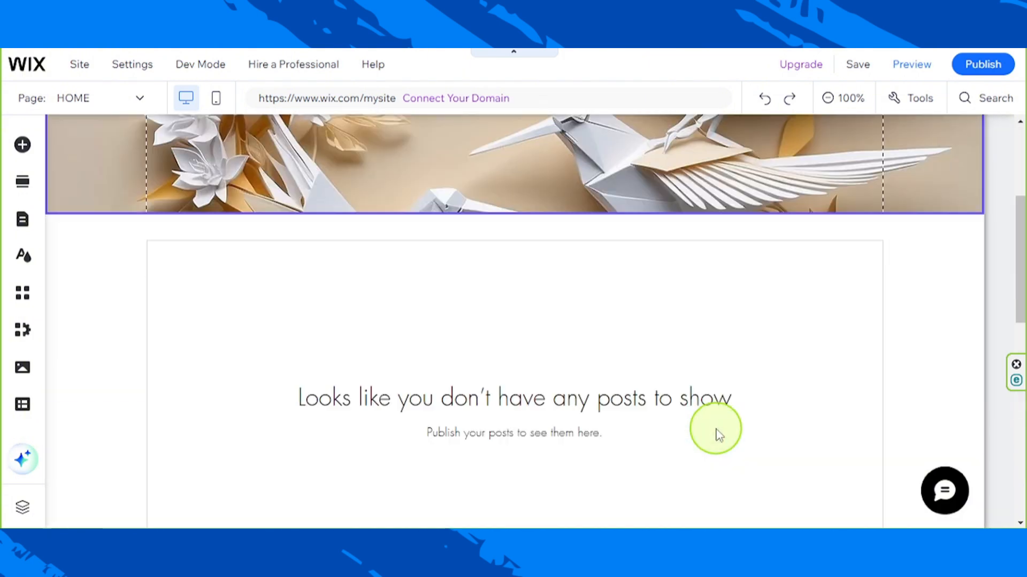
scroll(717, 428, "up", 4)
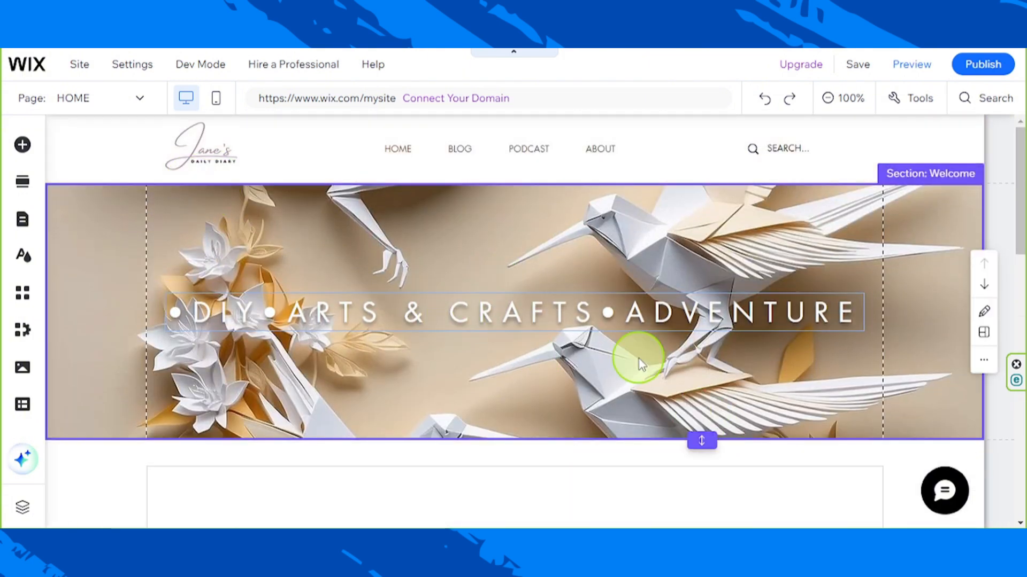
scroll(640, 358, "down", 4)
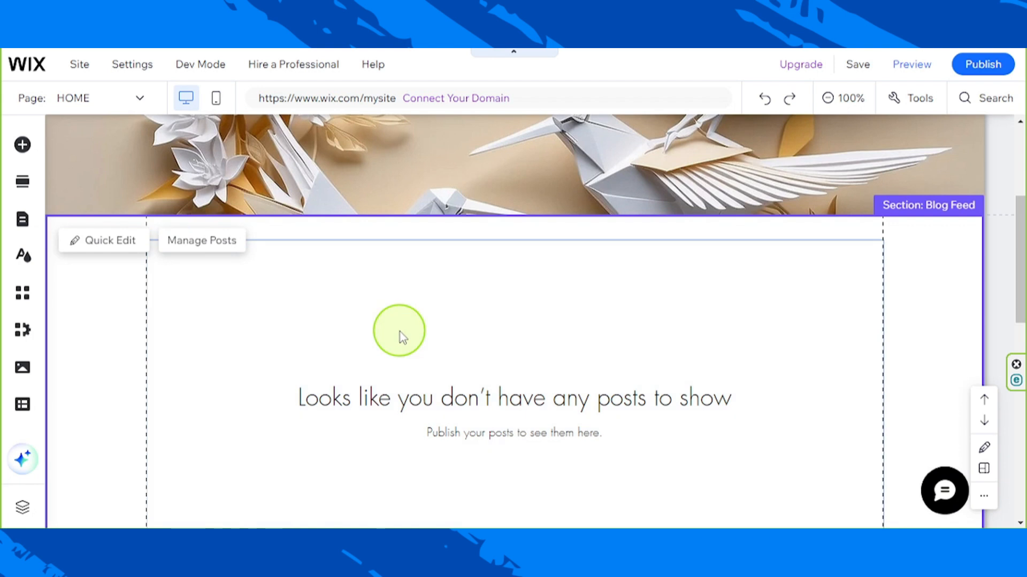
scroll(401, 337, "down", 3)
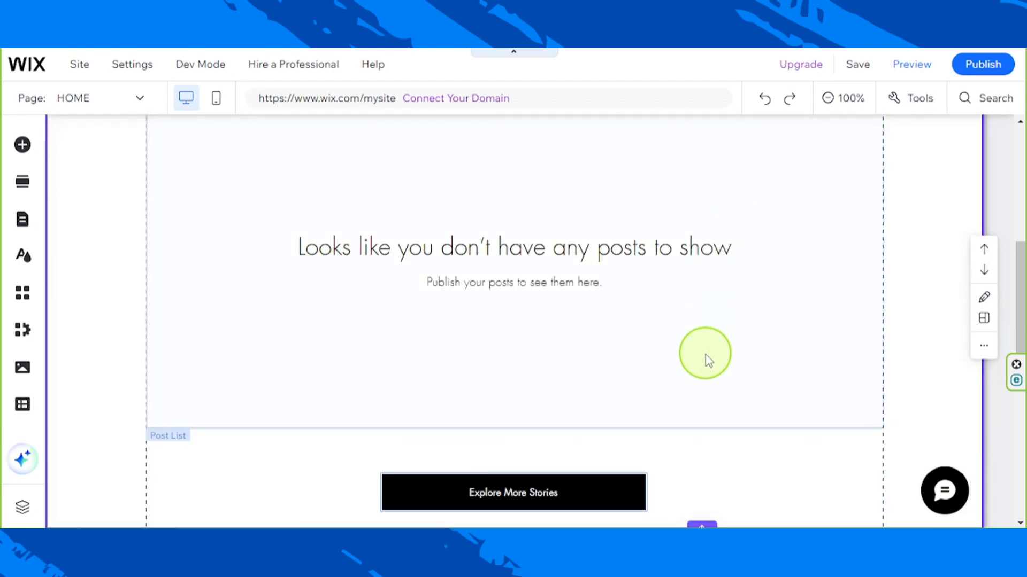
scroll(705, 354, "down", 3)
left_click(620, 342)
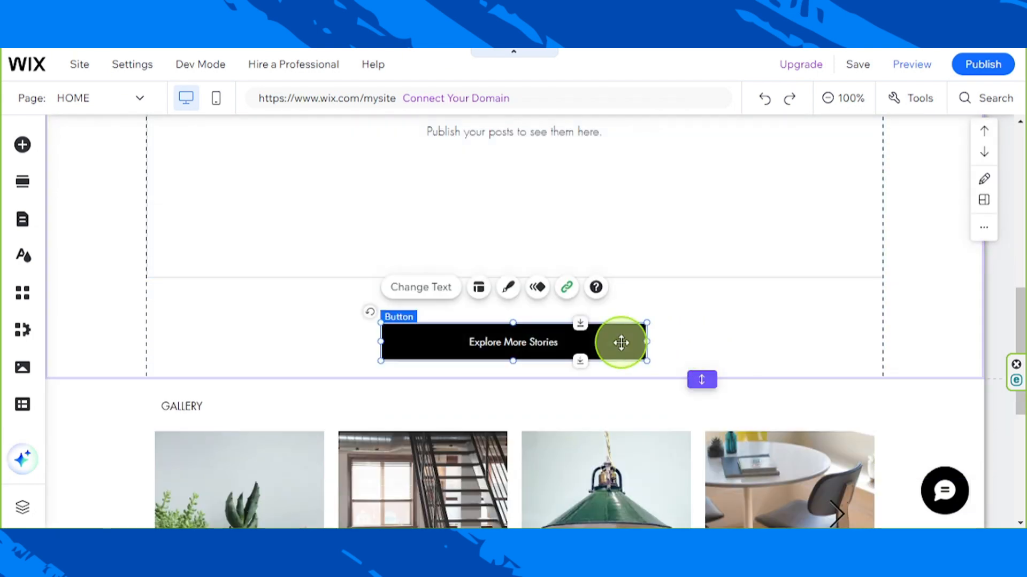
left_click(507, 289)
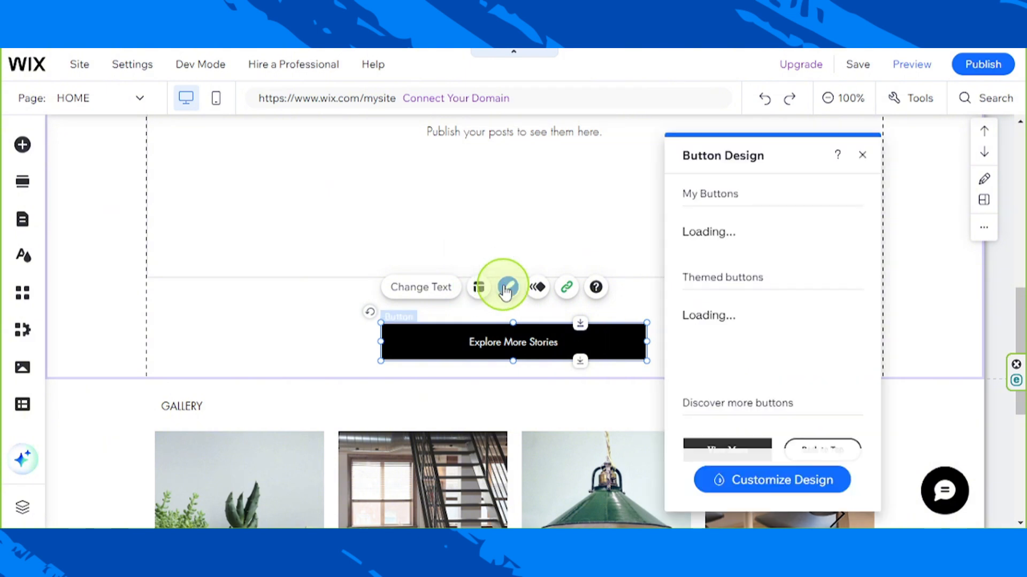
left_click(760, 483)
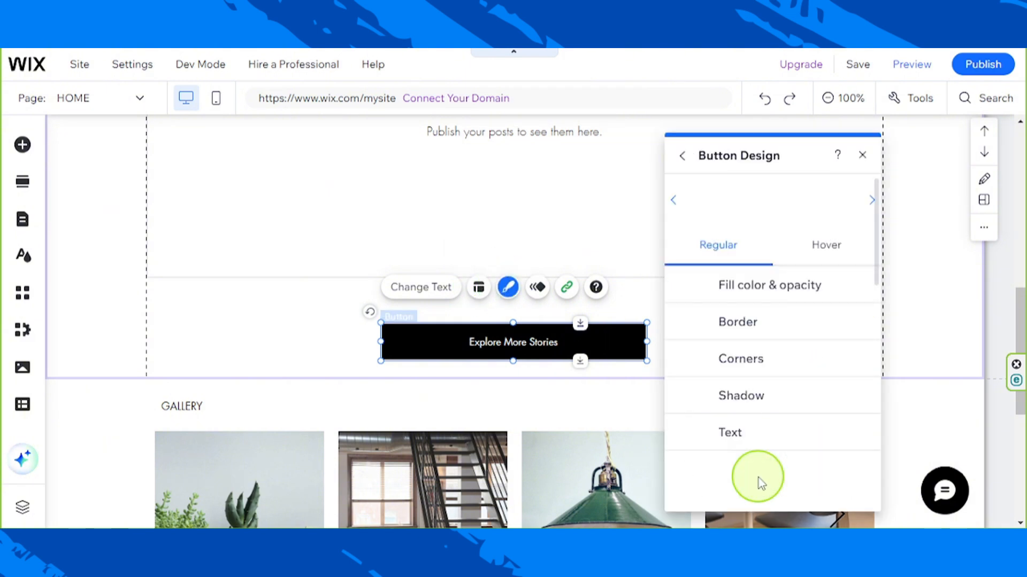
left_click(771, 286)
left_click(851, 344)
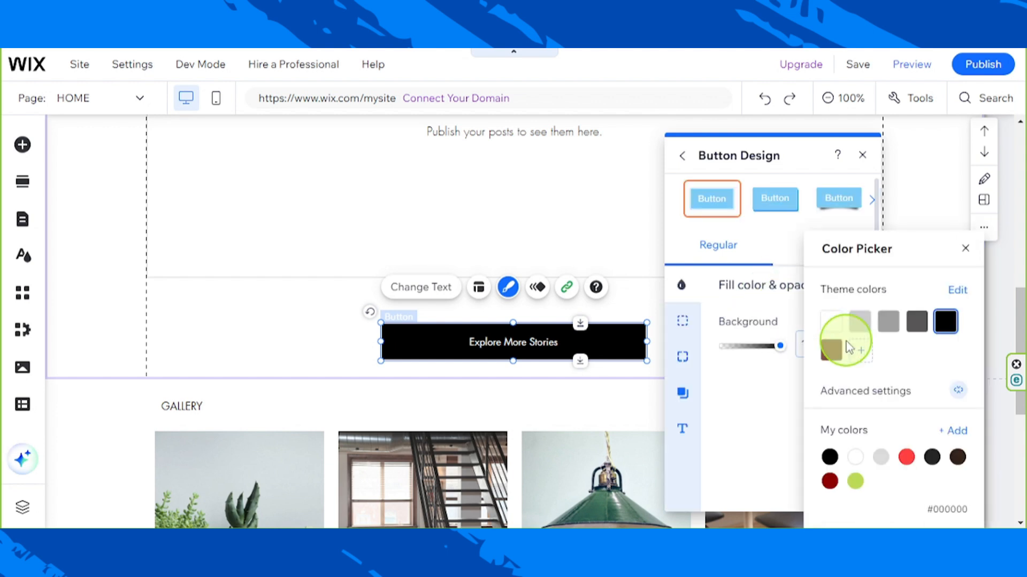
left_click(859, 350)
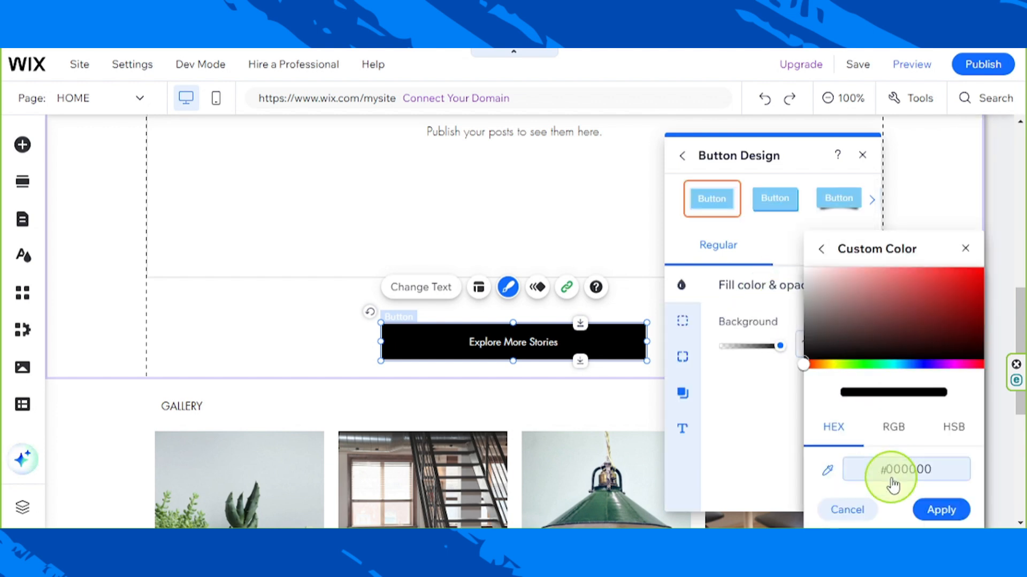
left_click(897, 480)
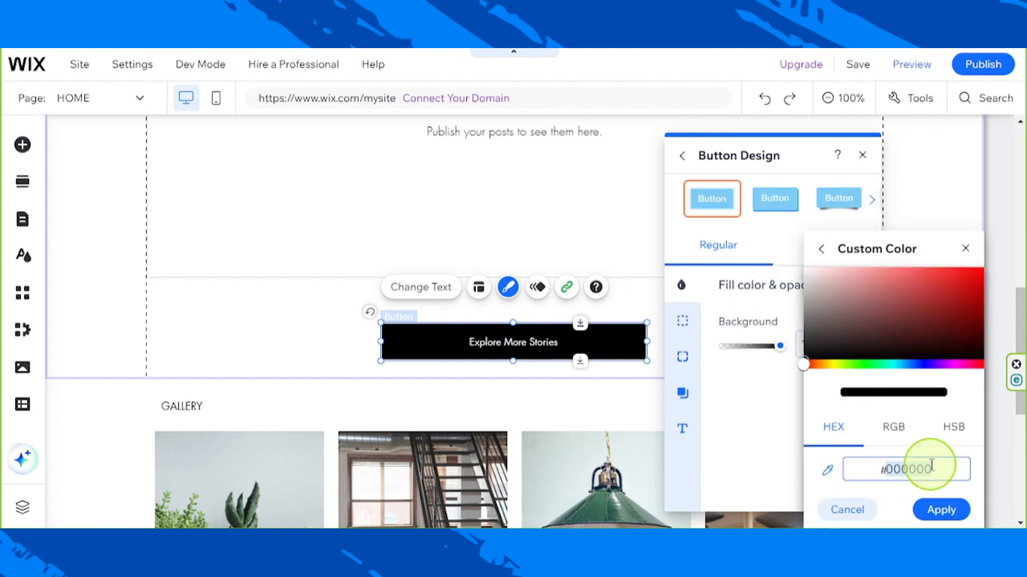
left_click(983, 255)
left_click(863, 156)
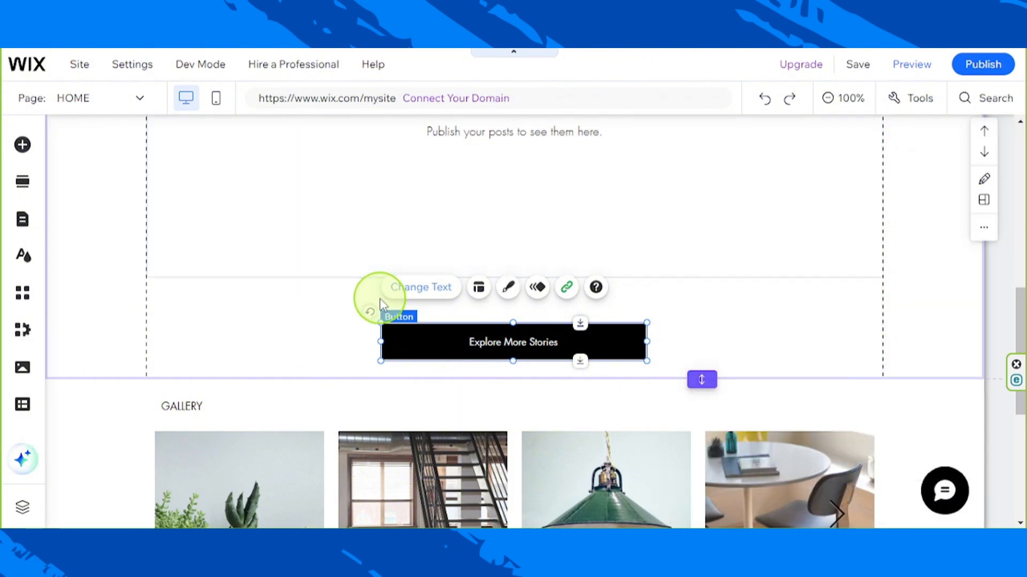
- Place the color palette image from the site files on the Blog Feed section and shrink it to about 239 by 239
scroll(380, 299, "up", 5)
scroll(381, 300, "up", 4)
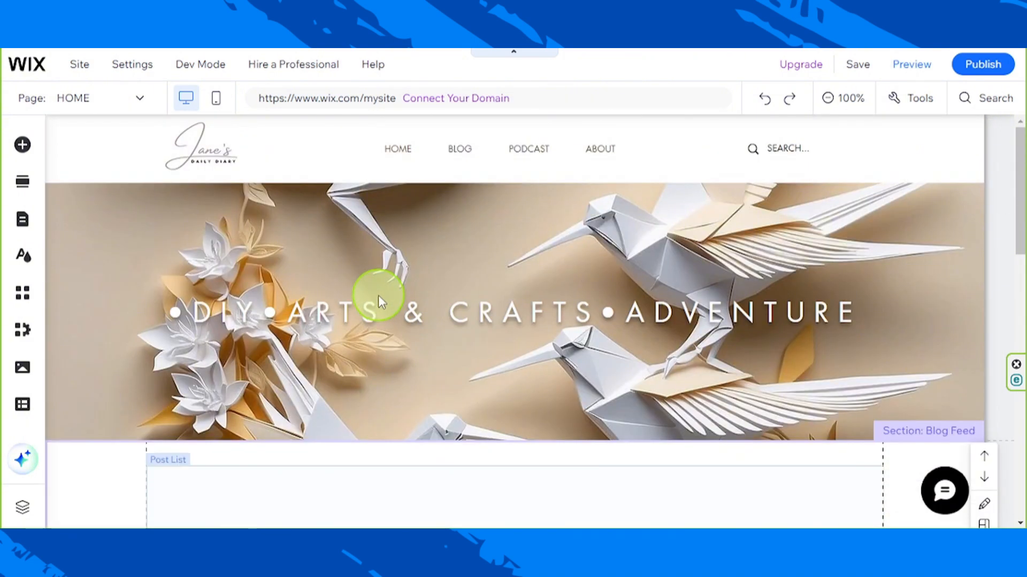
scroll(591, 412, "down", 8)
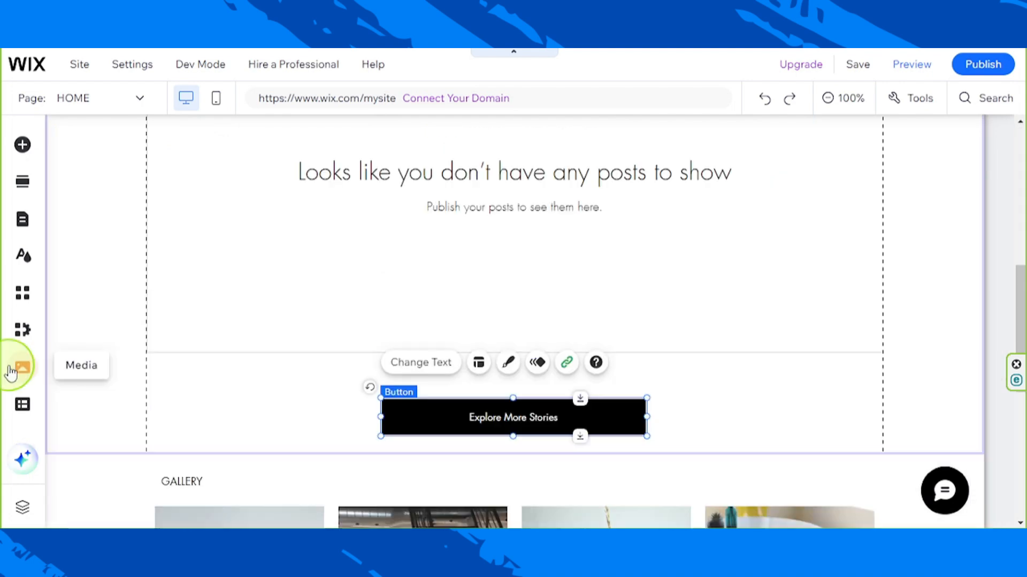
left_click(22, 368)
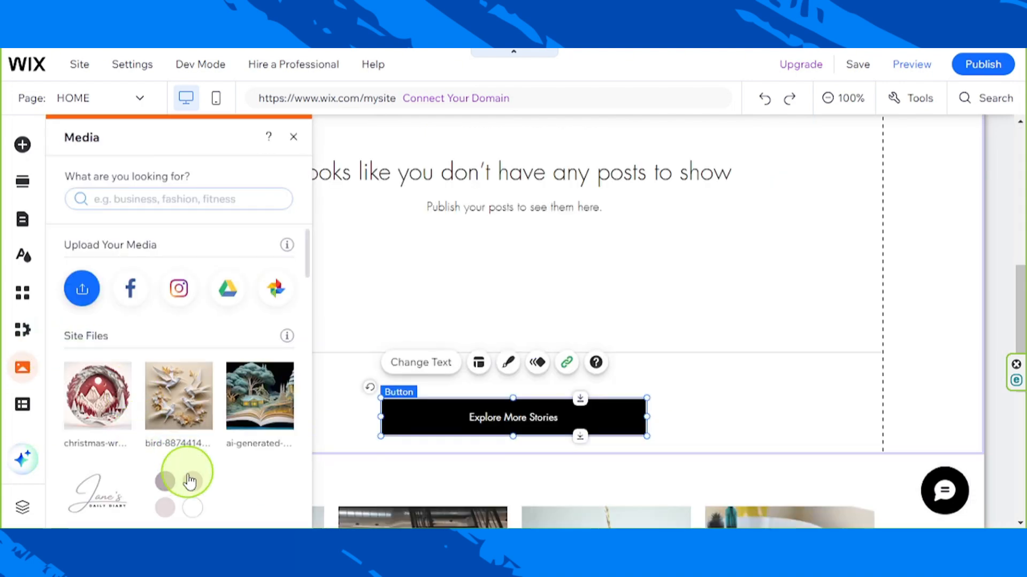
left_click_drag(252, 429, 397, 279)
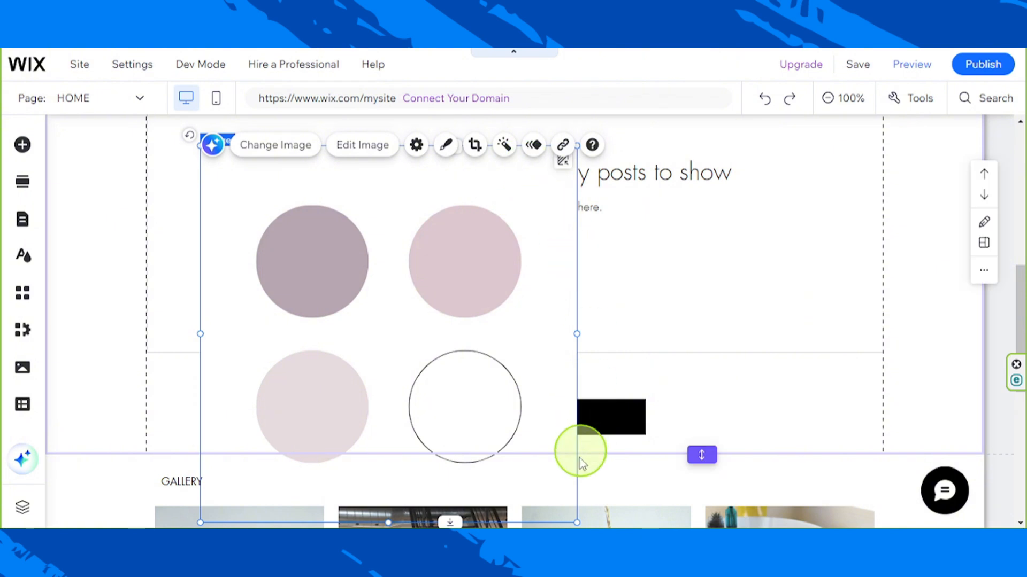
left_click_drag(573, 514, 380, 330)
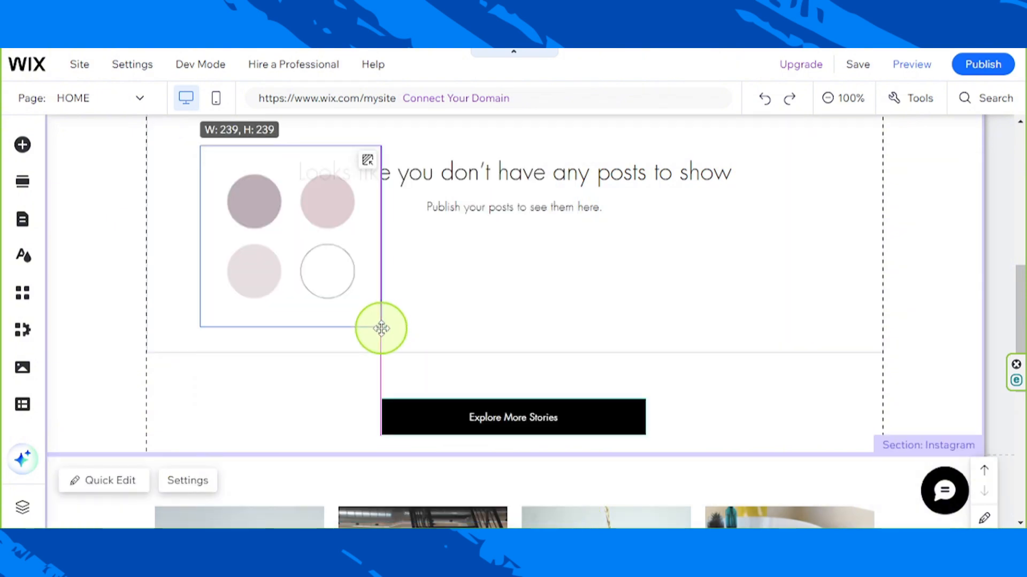
- Set the Explore More Stories button's fill to #B6A6B0 by sampling the palette image's darkest mauve circle, adding it as a theme color
left_click(493, 432)
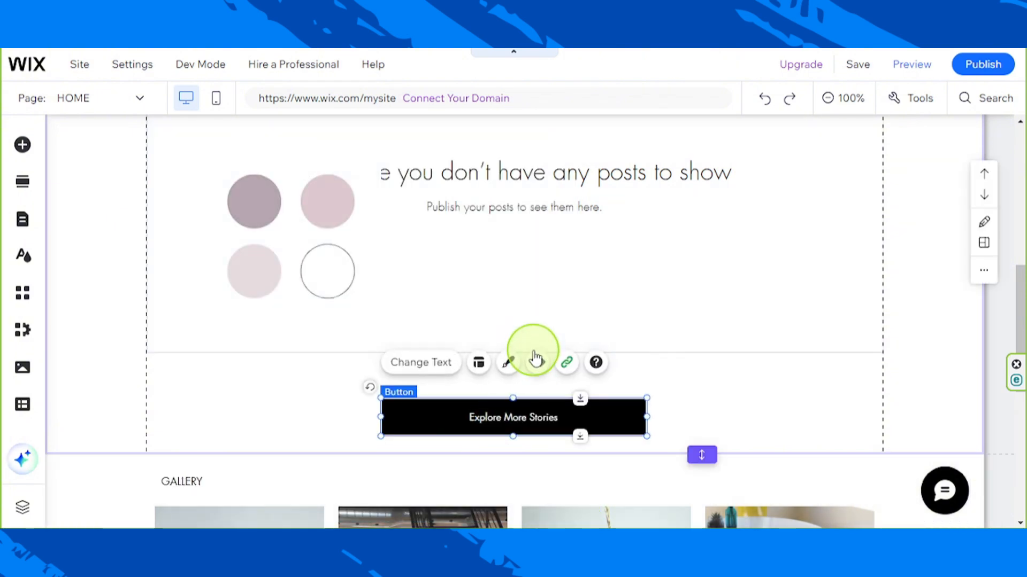
left_click(509, 363)
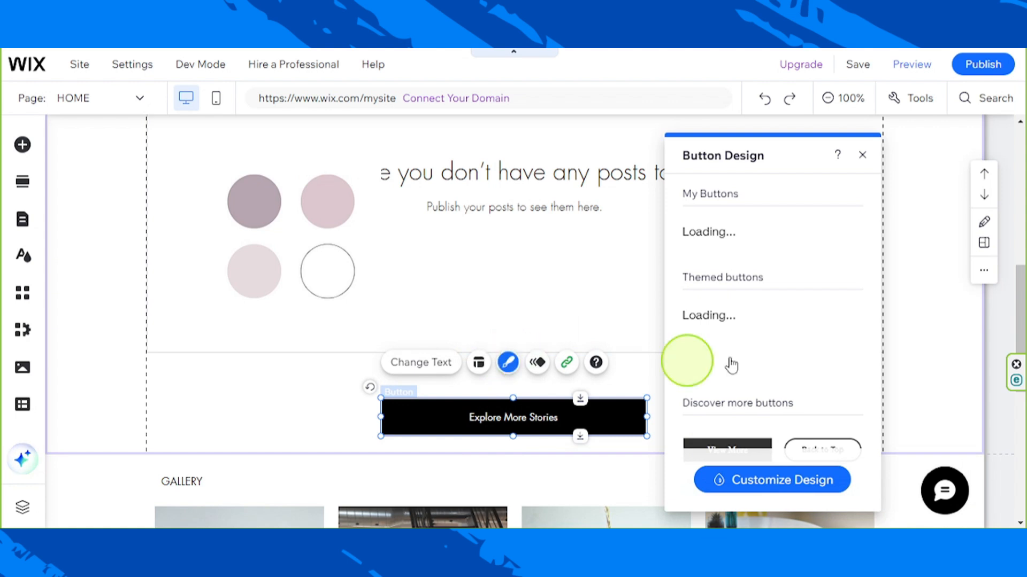
left_click(766, 490)
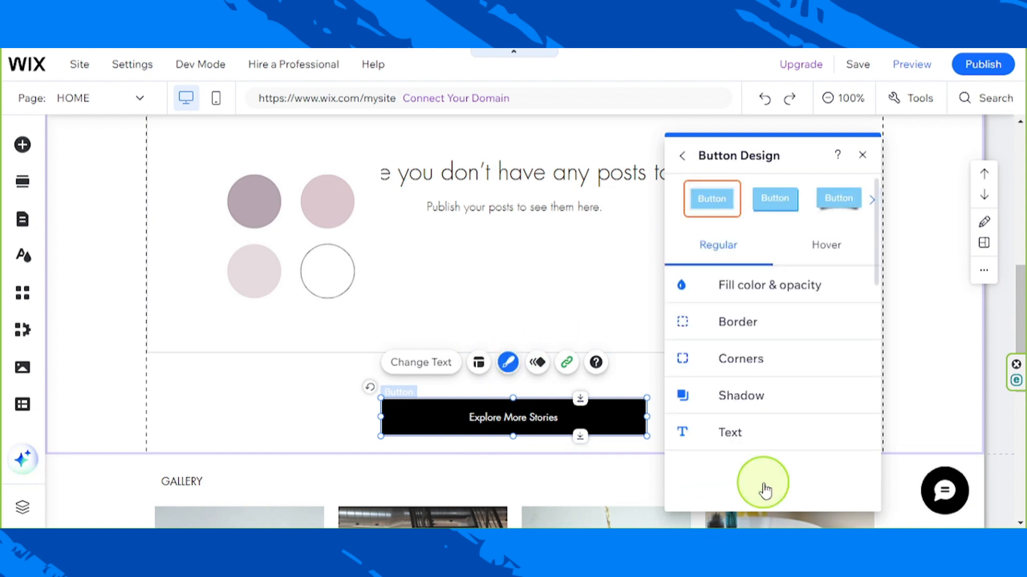
left_click(737, 289)
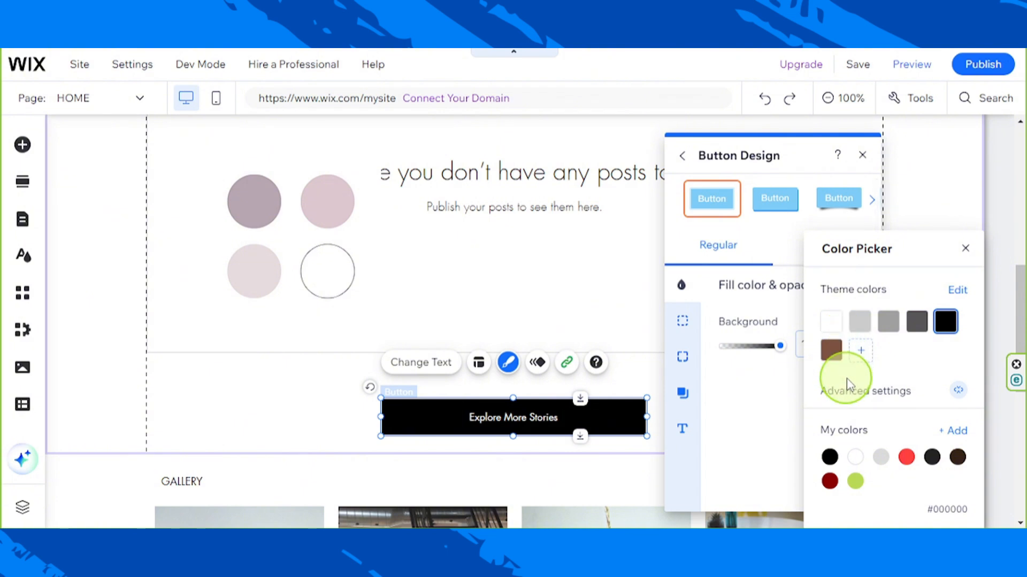
left_click(855, 349)
left_click(828, 471)
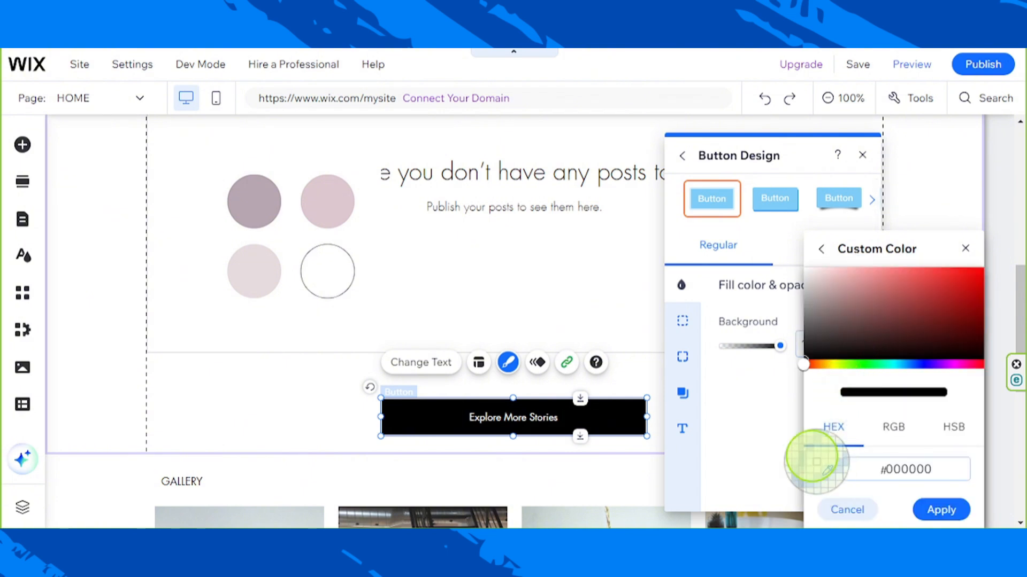
left_click(249, 198)
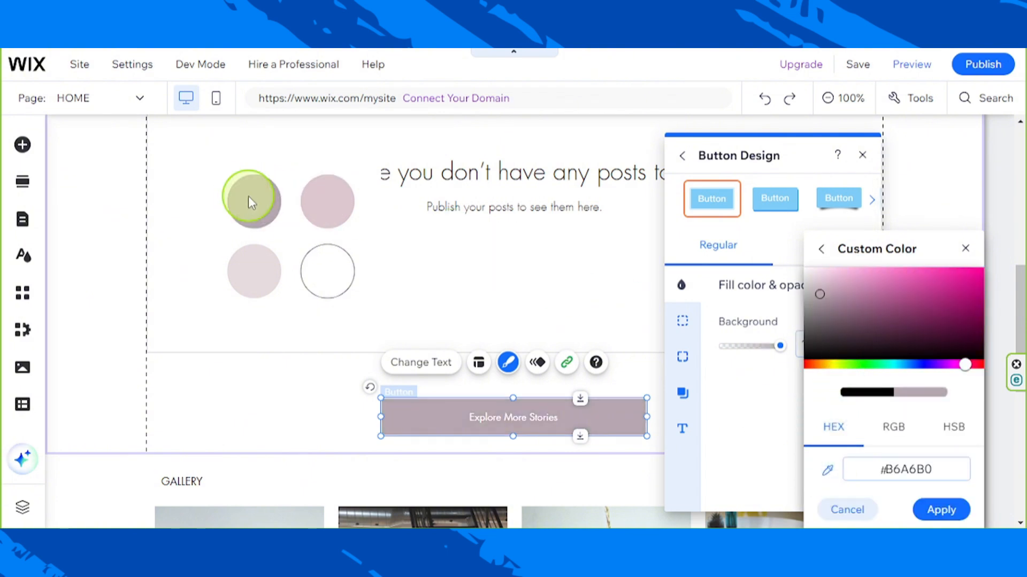
left_click(941, 511)
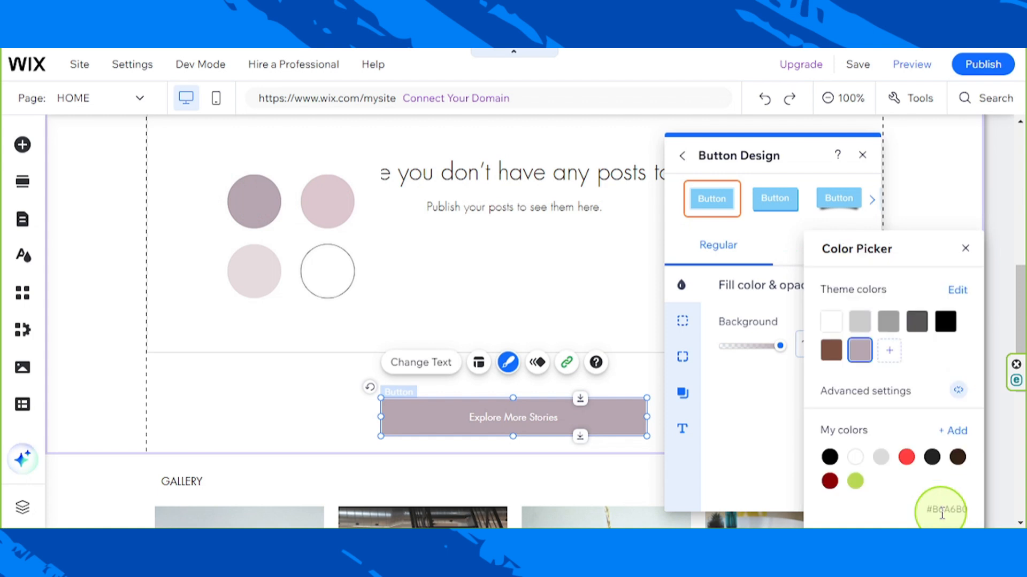
left_click(965, 249)
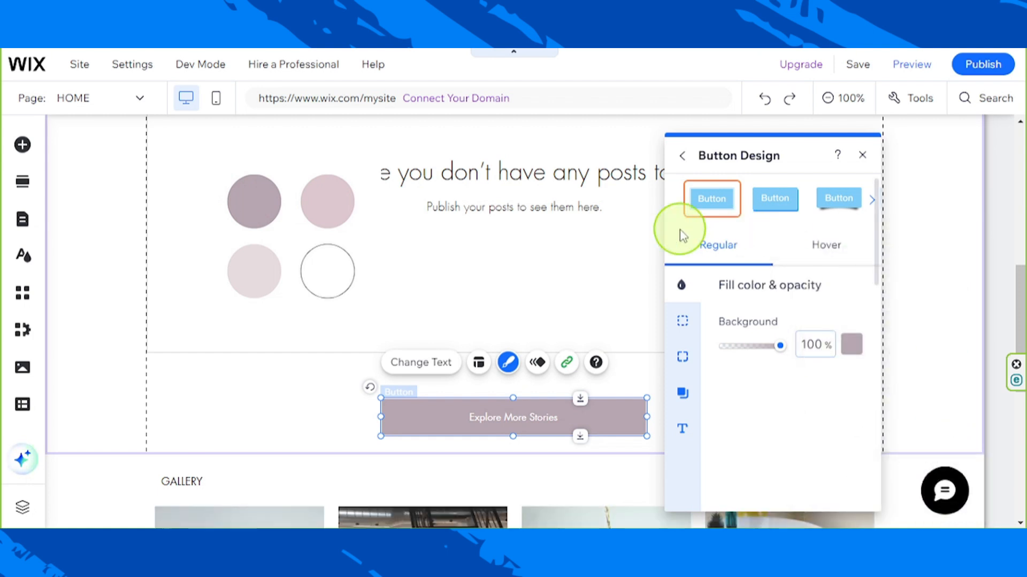
- Move the color palette image down to the right end of the Gallery section, just above the footer
left_click(595, 260)
scroll(609, 325, "down", 3)
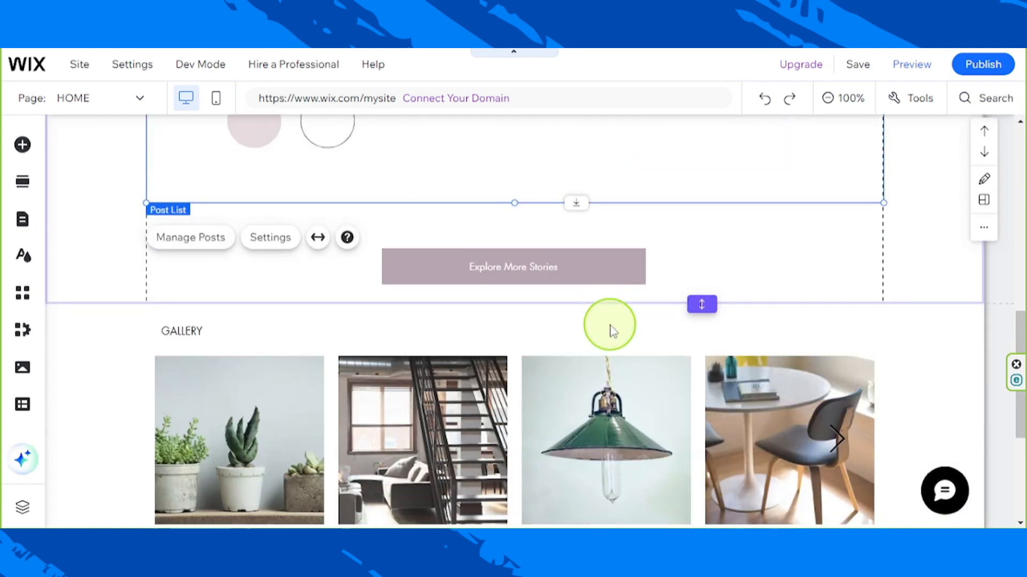
left_click(298, 136)
left_click_drag(299, 136, 859, 247)
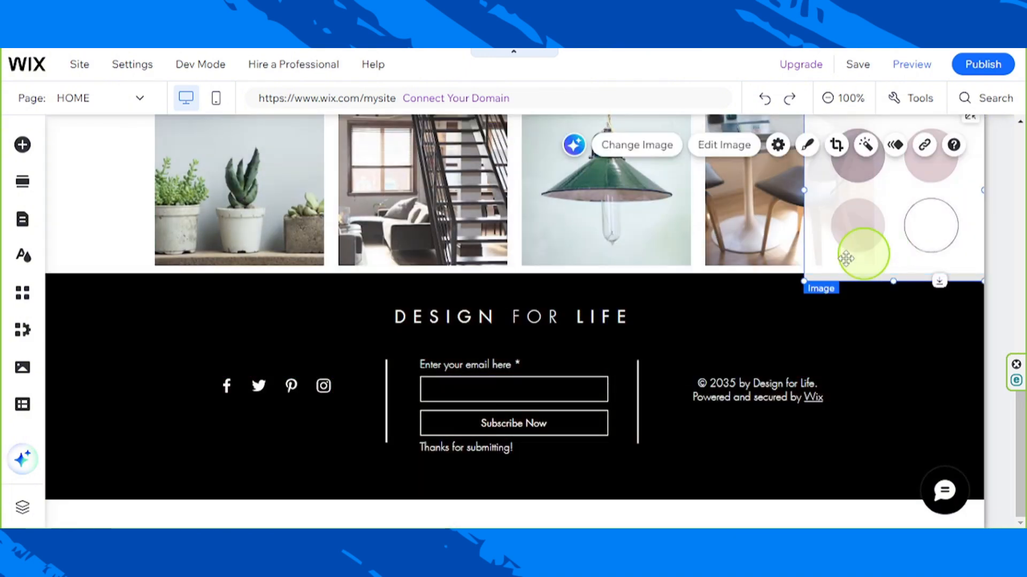
scroll(528, 377, "up", 5)
scroll(526, 375, "down", 5)
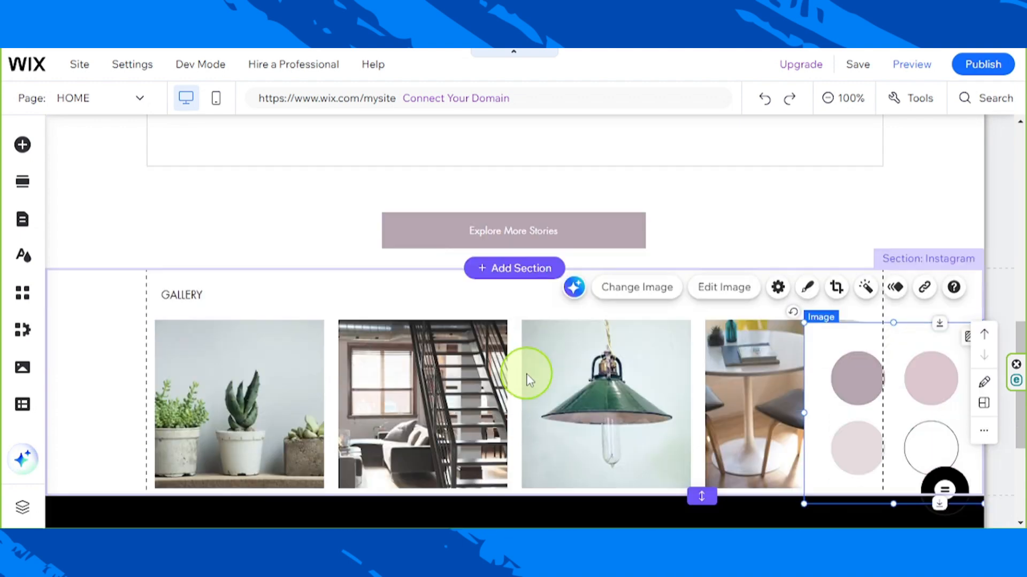
left_click(191, 326)
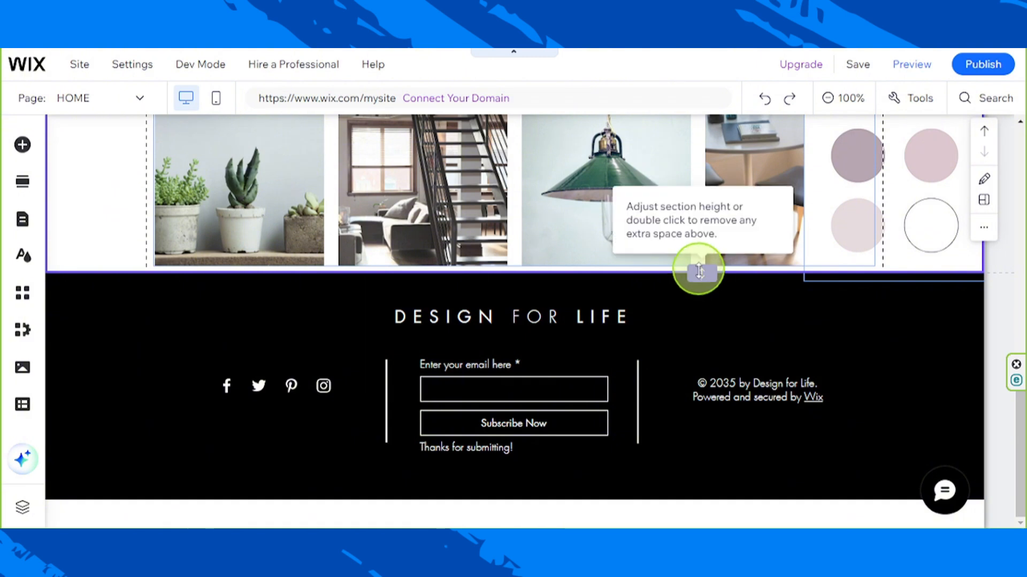
- Extend the Gallery section below its photos and the Blog Feed section below the Explore More Stories button to add empty space
left_click_drag(698, 270, 704, 364)
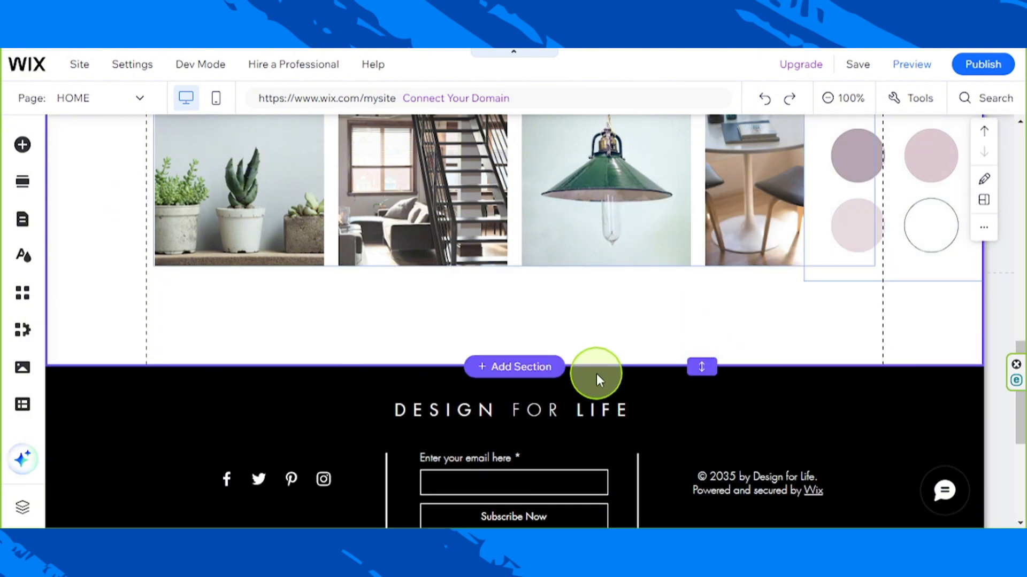
scroll(596, 373, "up", 5)
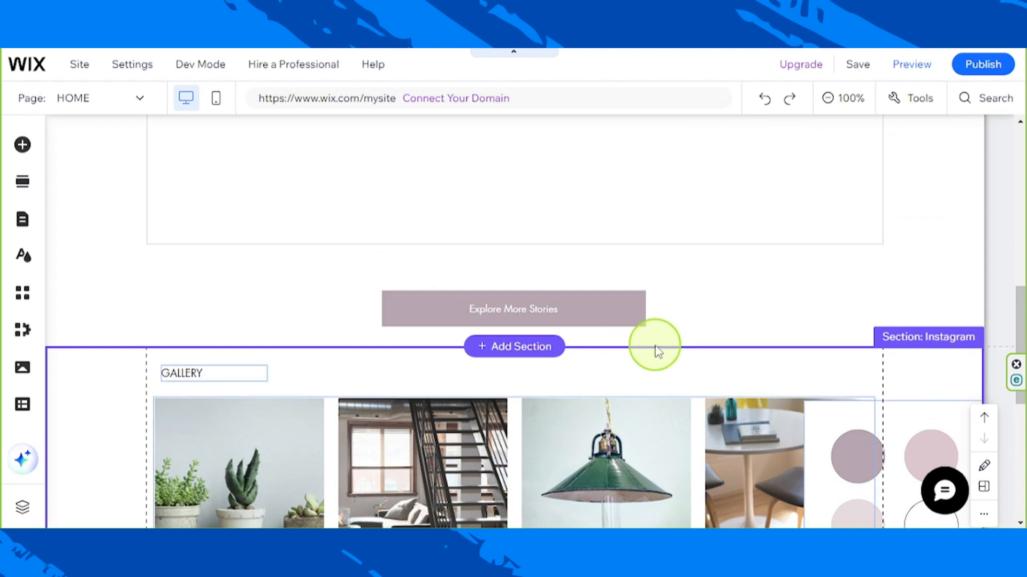
scroll(759, 294, "down", 3)
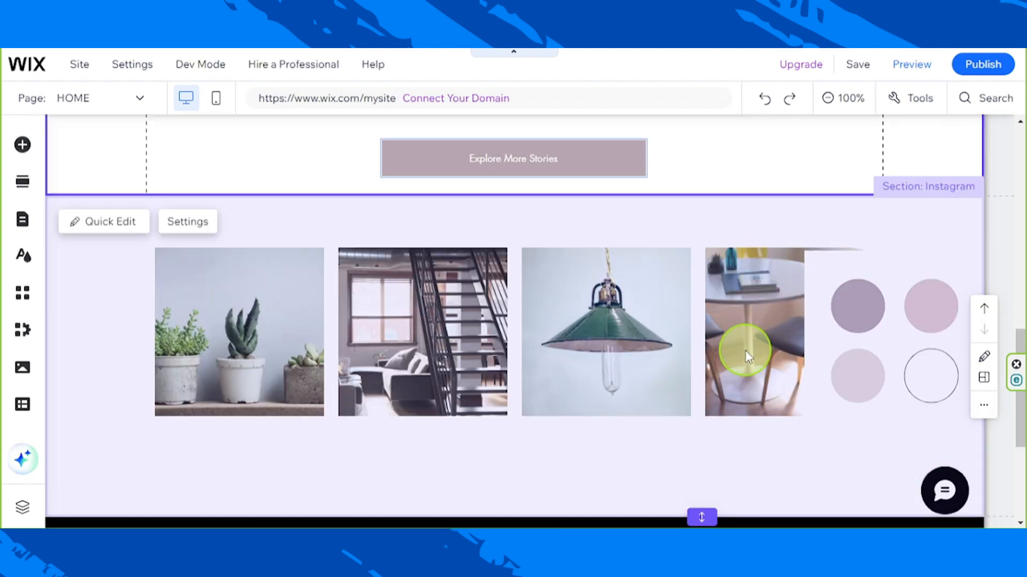
scroll(746, 350, "up", 4)
left_click_drag(704, 420, 701, 497)
- Set the footer's background fill to the mauve theme color #B6A6B0 at 100% opacity
scroll(608, 385, "down", 10)
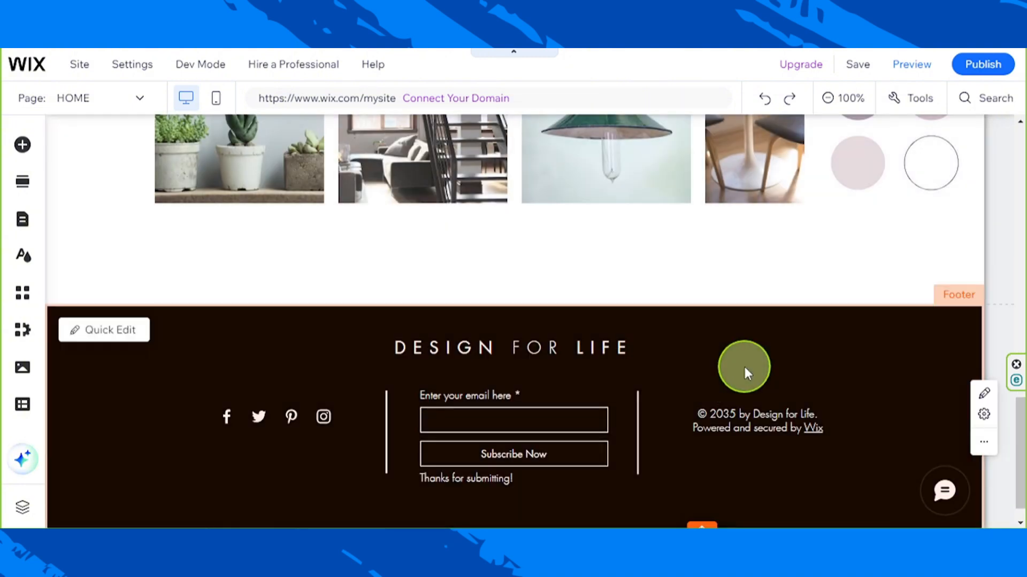
left_click(744, 366)
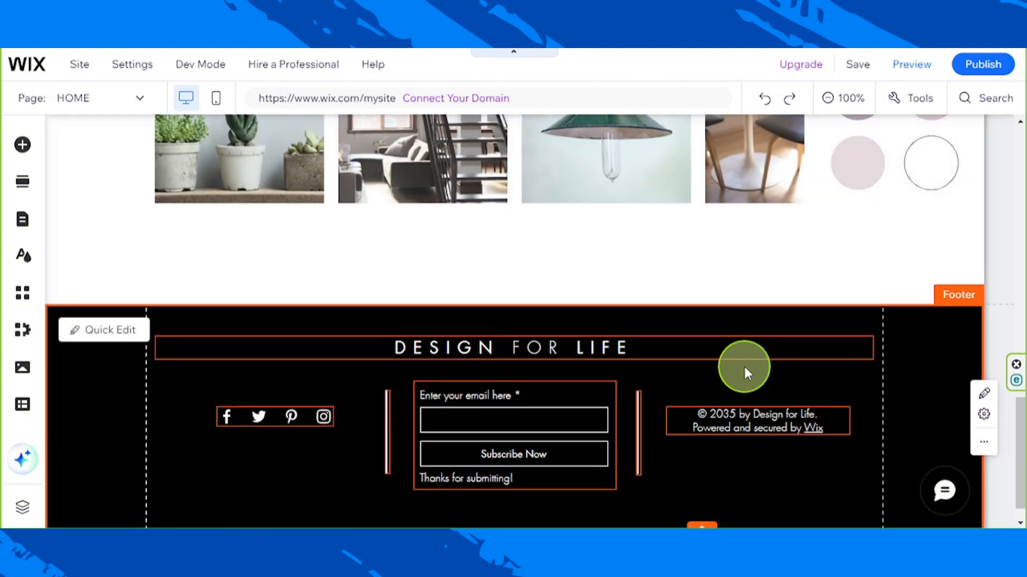
left_click(861, 387)
left_click(860, 387)
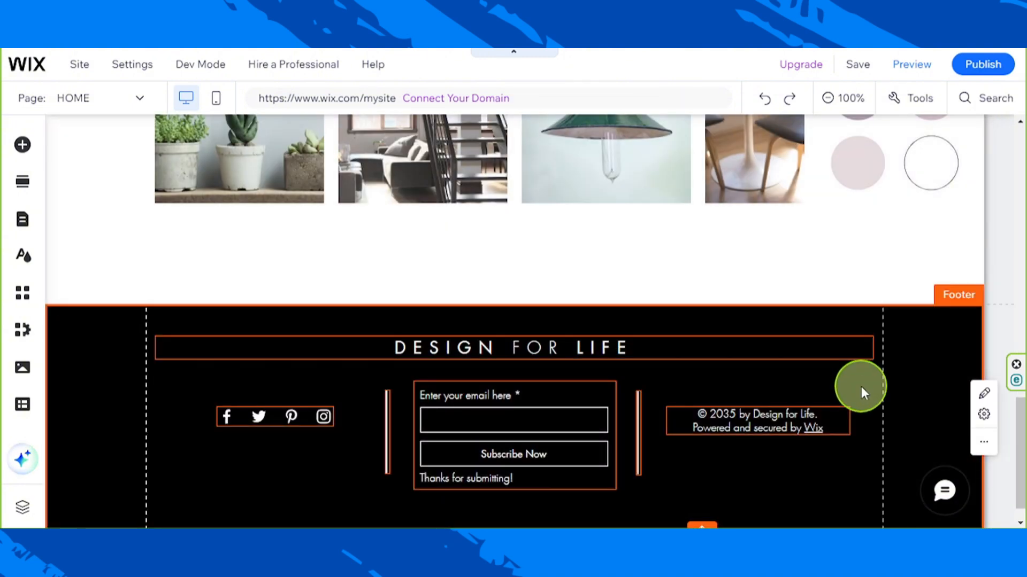
left_click(861, 387)
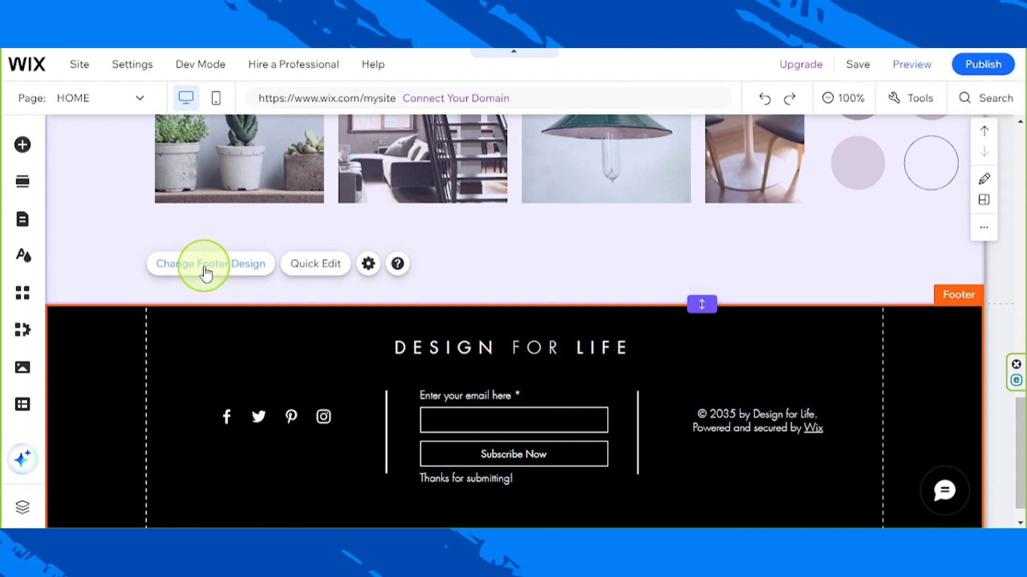
left_click(206, 267)
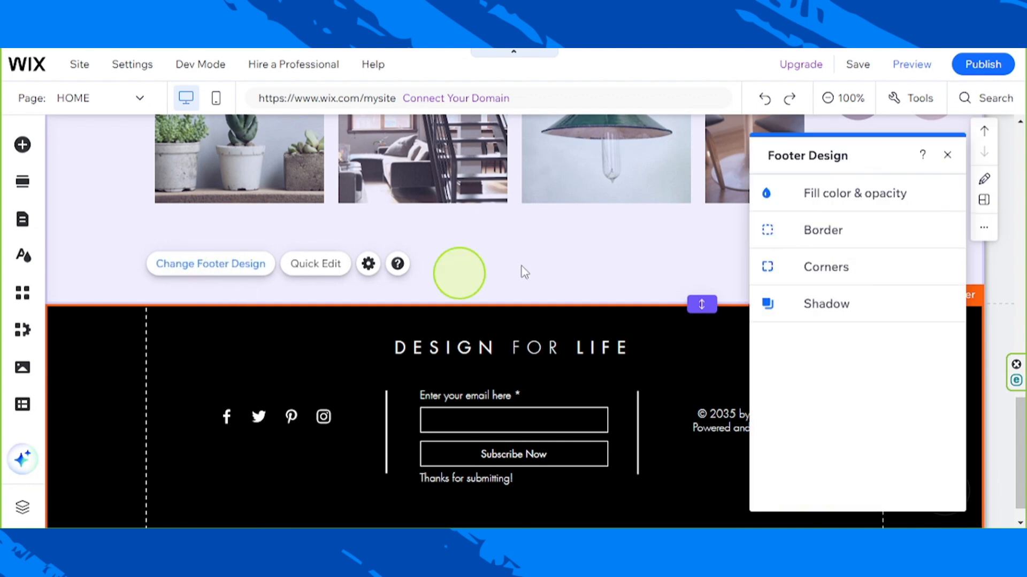
left_click_drag(779, 155, 325, 171)
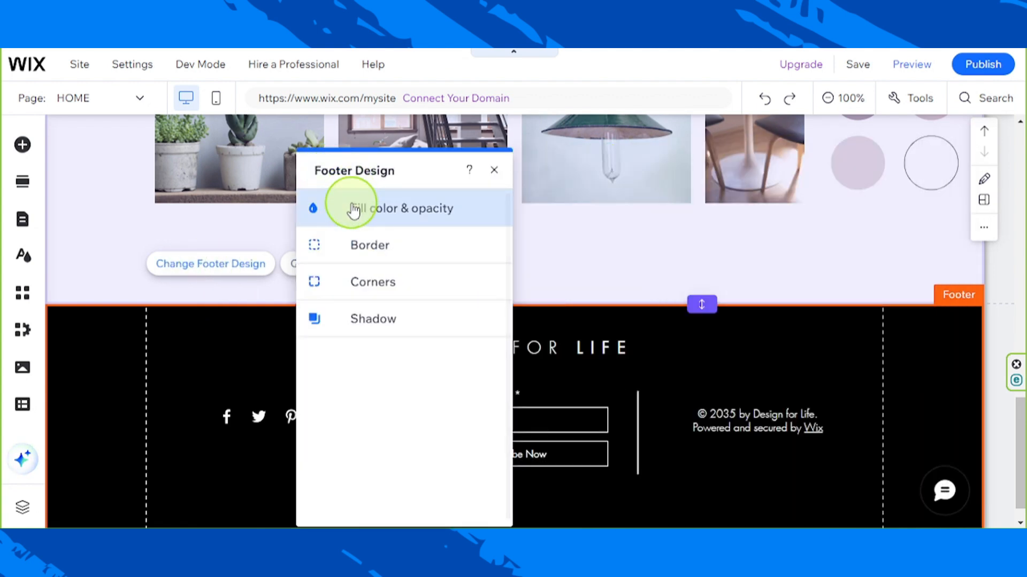
left_click(353, 209)
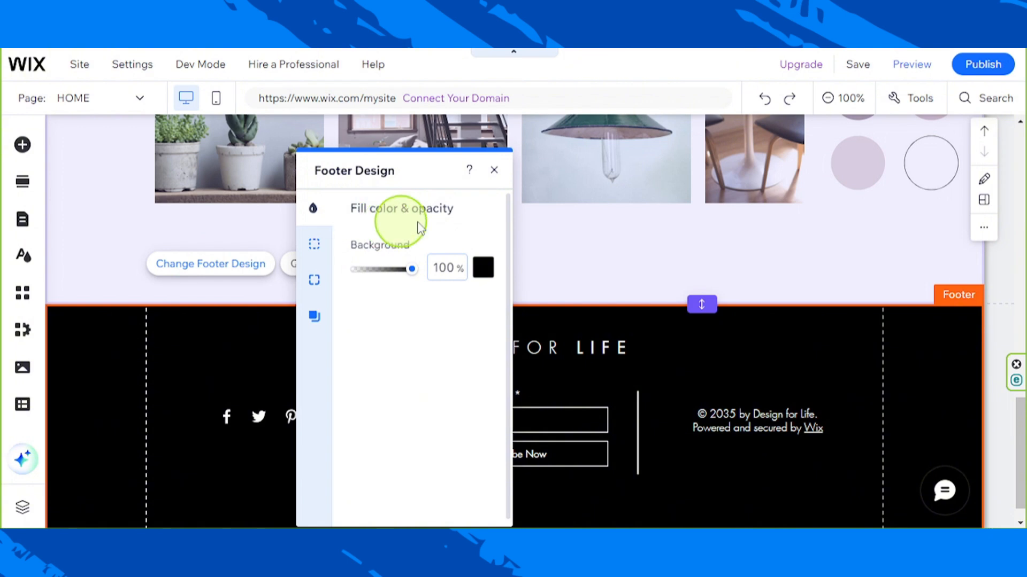
left_click(483, 268)
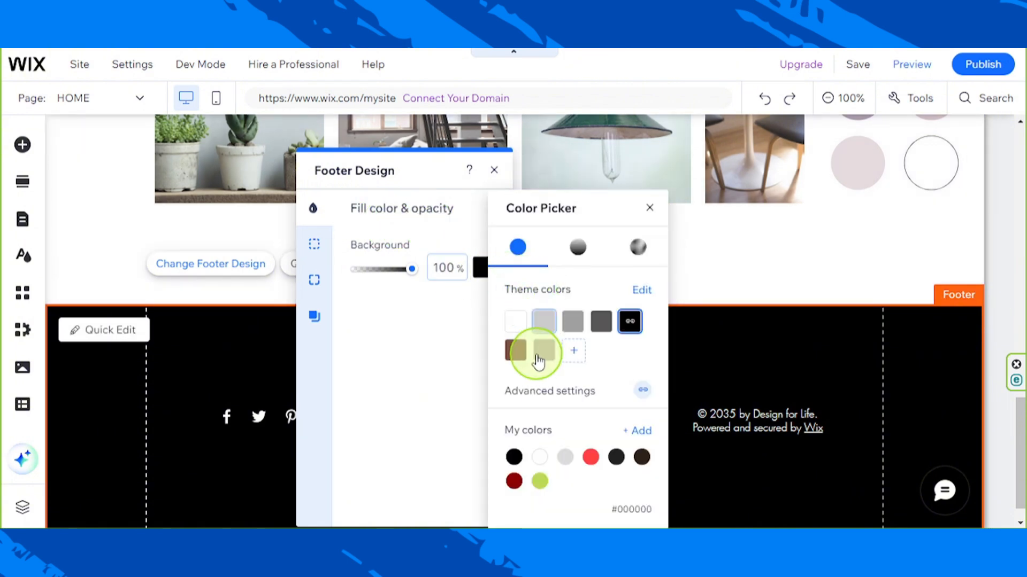
left_click(544, 353)
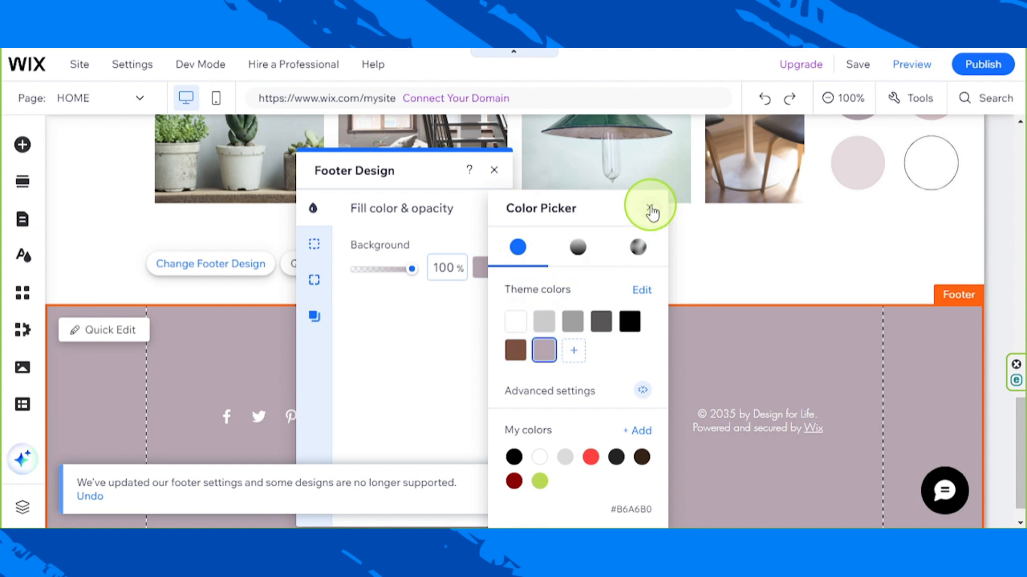
left_click(649, 208)
left_click(493, 170)
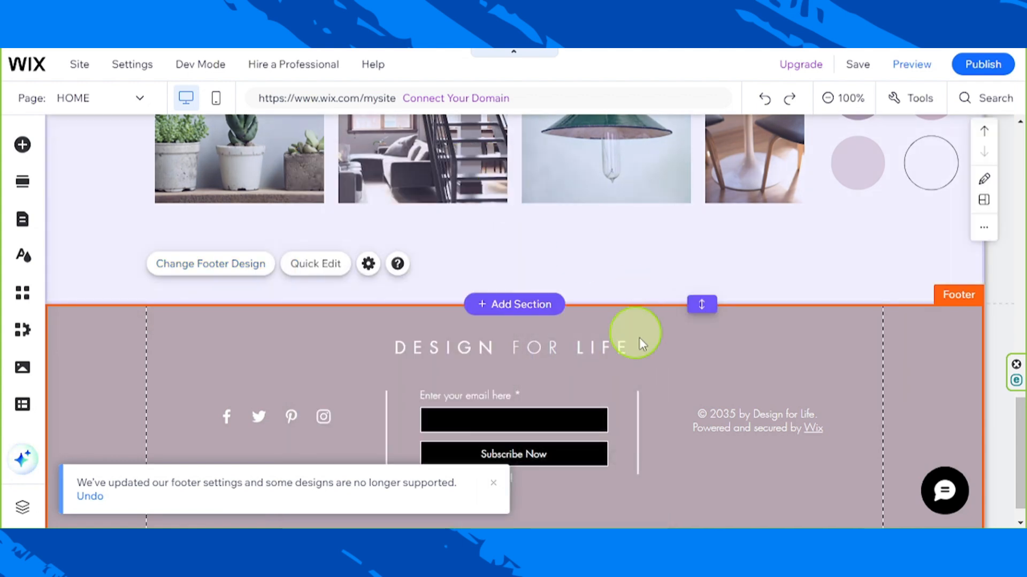
- Delete the DESIGN FOR LIFE title text from the footer
scroll(695, 396, "down", 1)
left_click(619, 304)
left_click(607, 306)
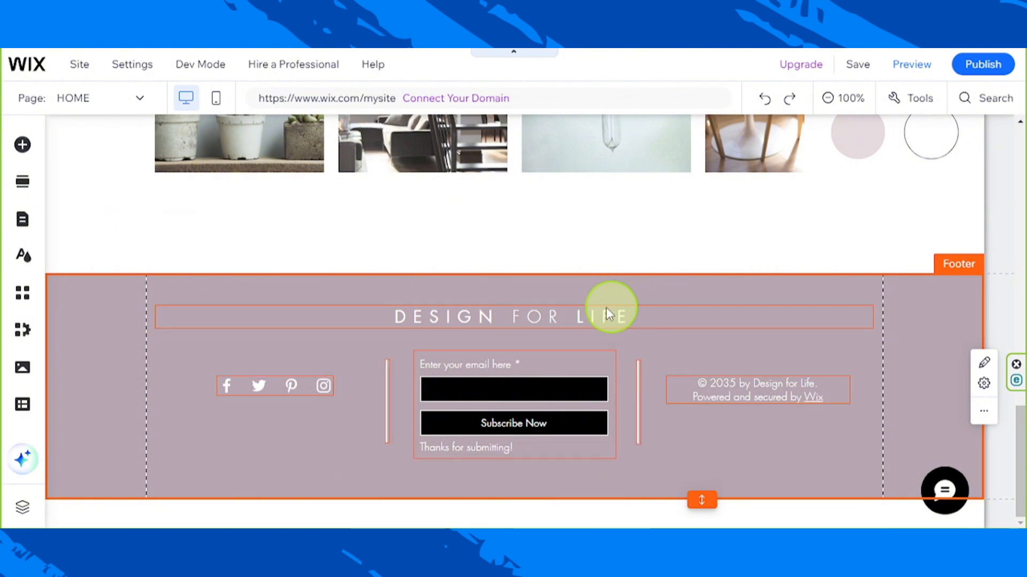
left_click(582, 316)
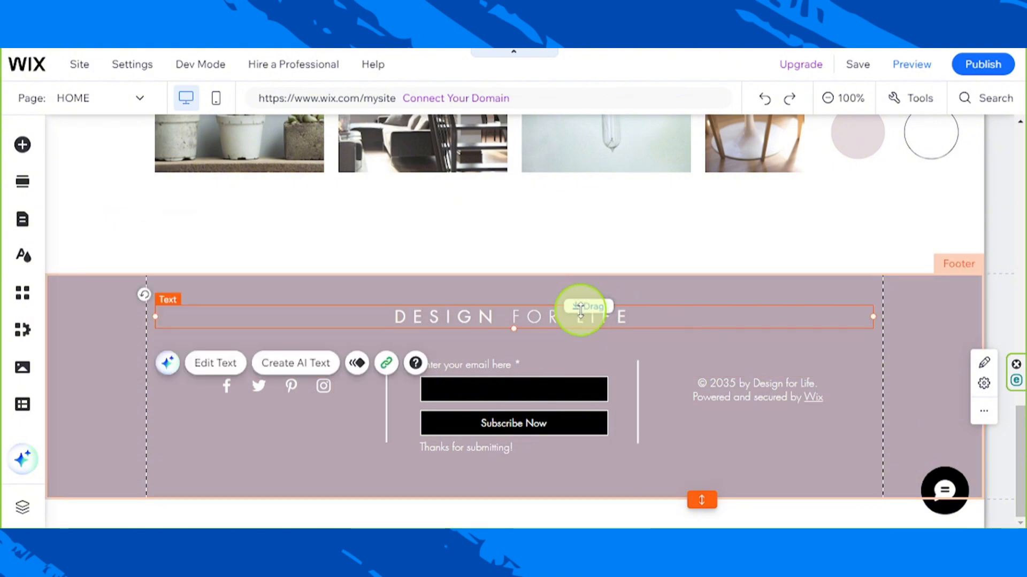
key("Delete")
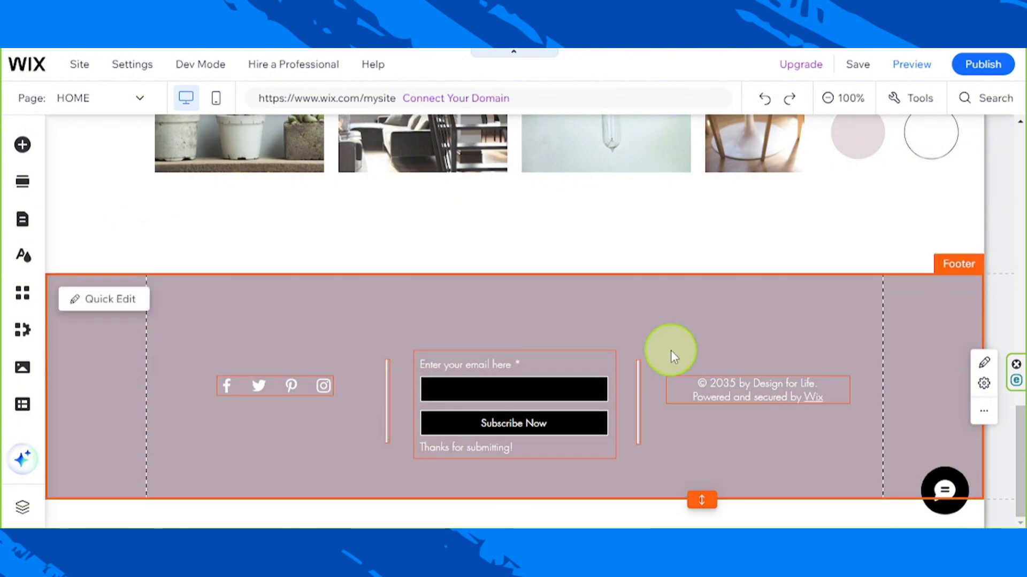
- Copy the logo image from the header and paste it into the footer above the subscribe form
scroll(674, 354, "up", 5)
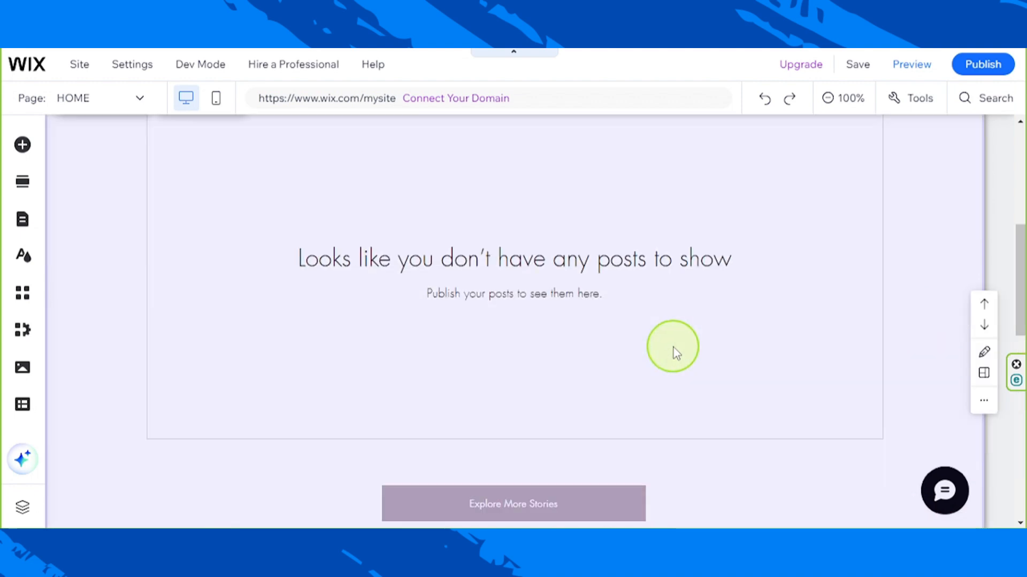
scroll(673, 348, "up", 6)
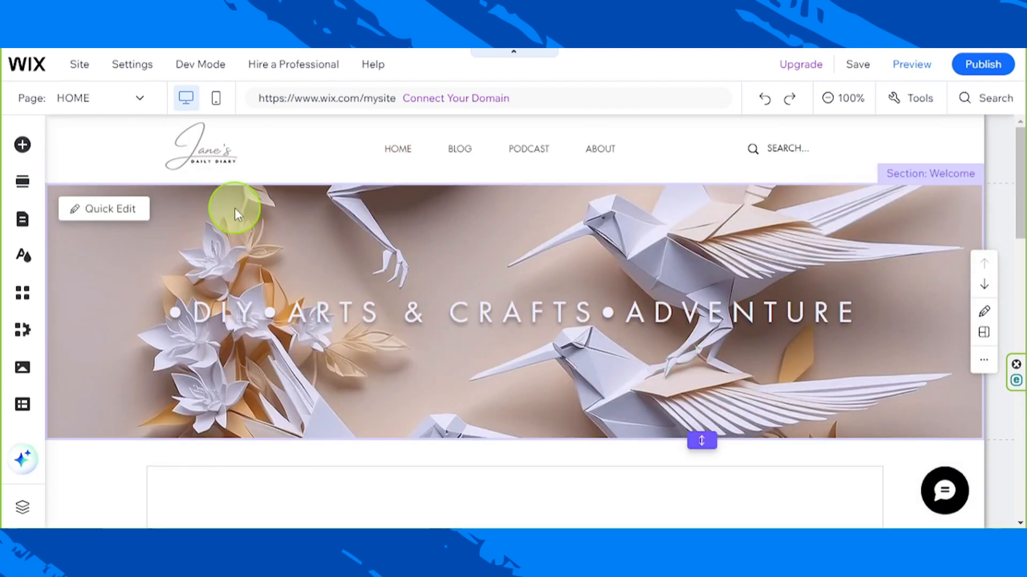
left_click(217, 160)
key("ctrl+c")
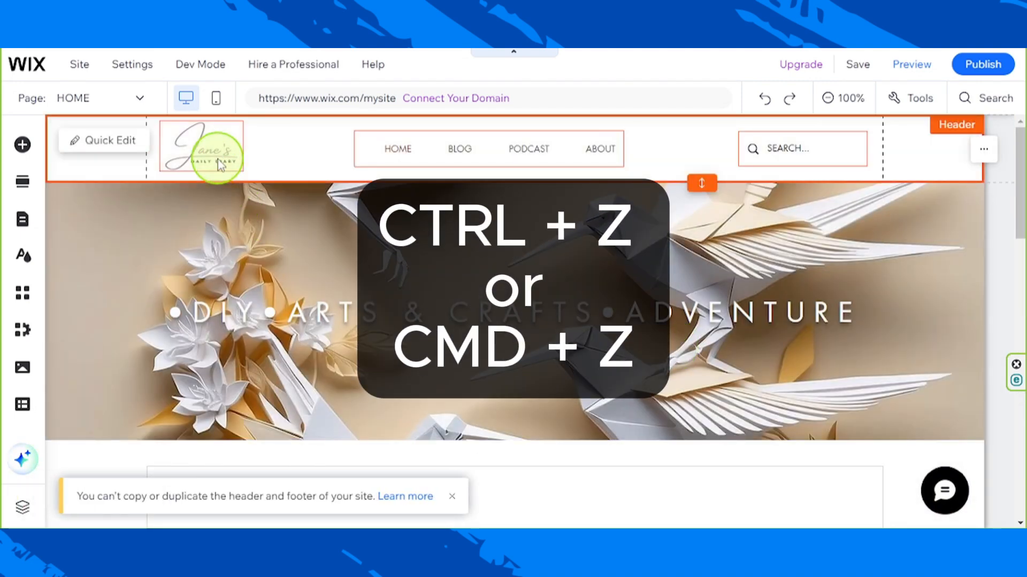
scroll(379, 355, "down", 10)
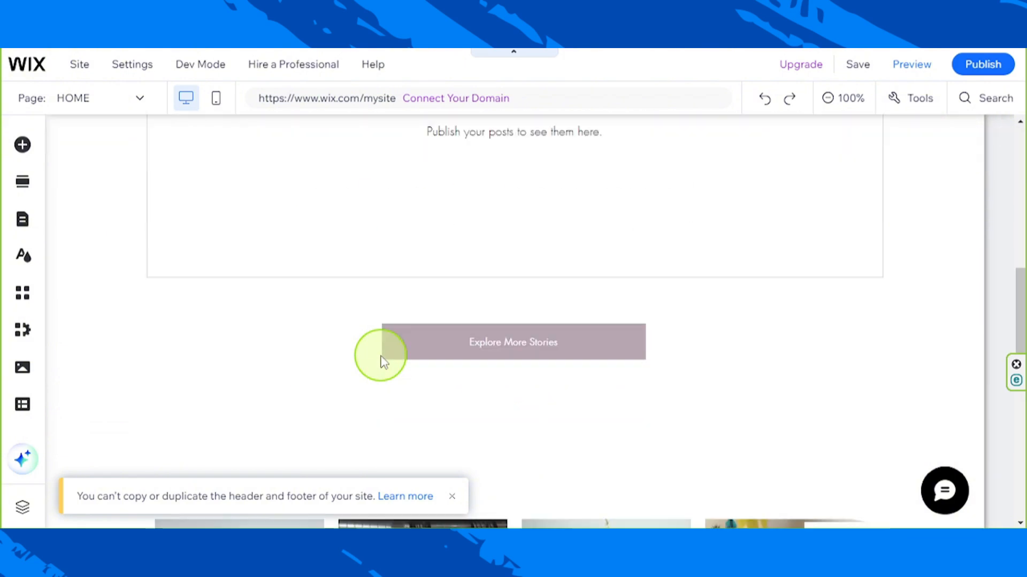
scroll(380, 358, "down", 4)
left_click(522, 317)
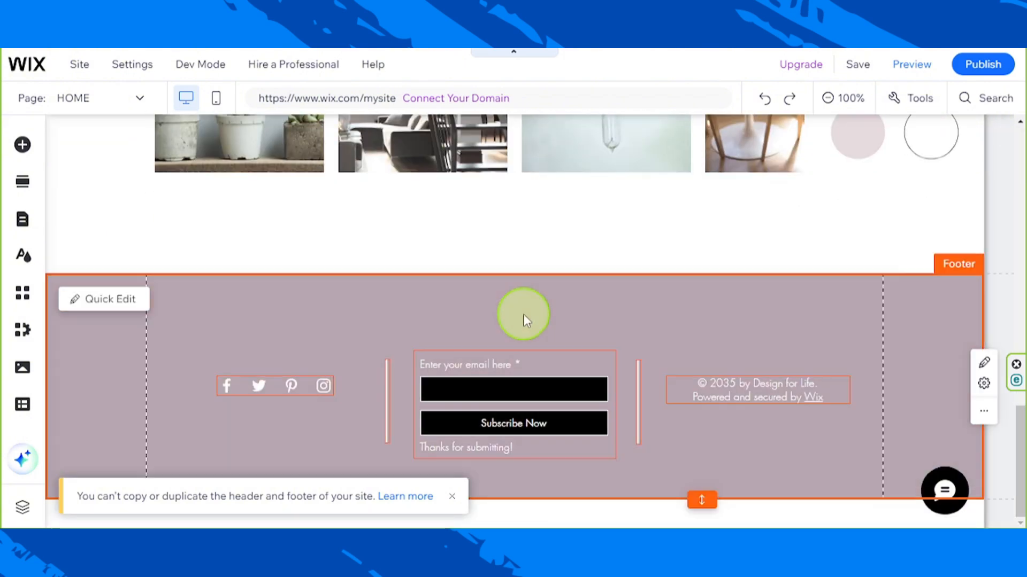
key("ctrl+v")
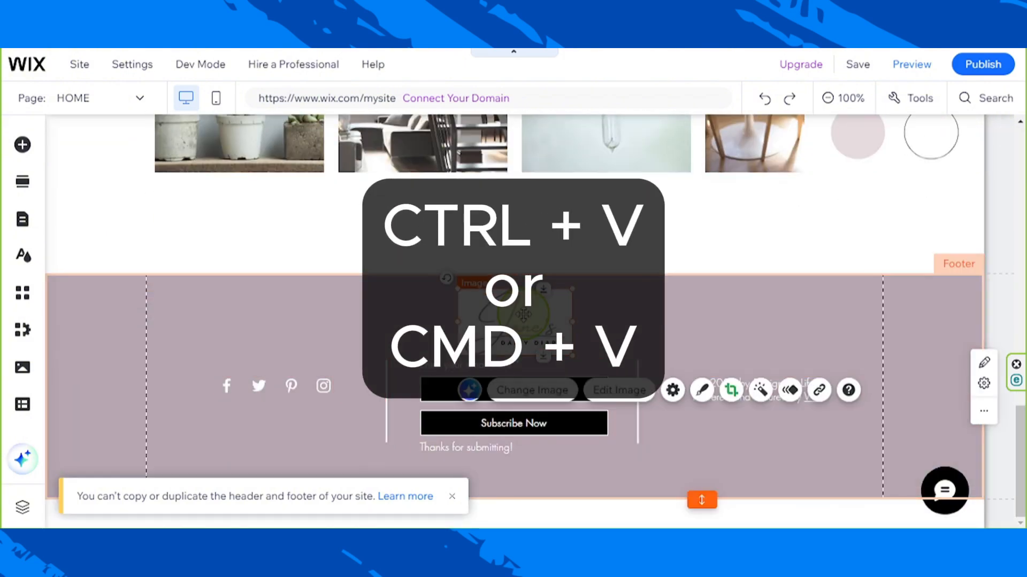
- Shrink the footer logo slightly and center it horizontally above the subscribe form, at about x 422, y 1608
left_click_drag(527, 314, 525, 305)
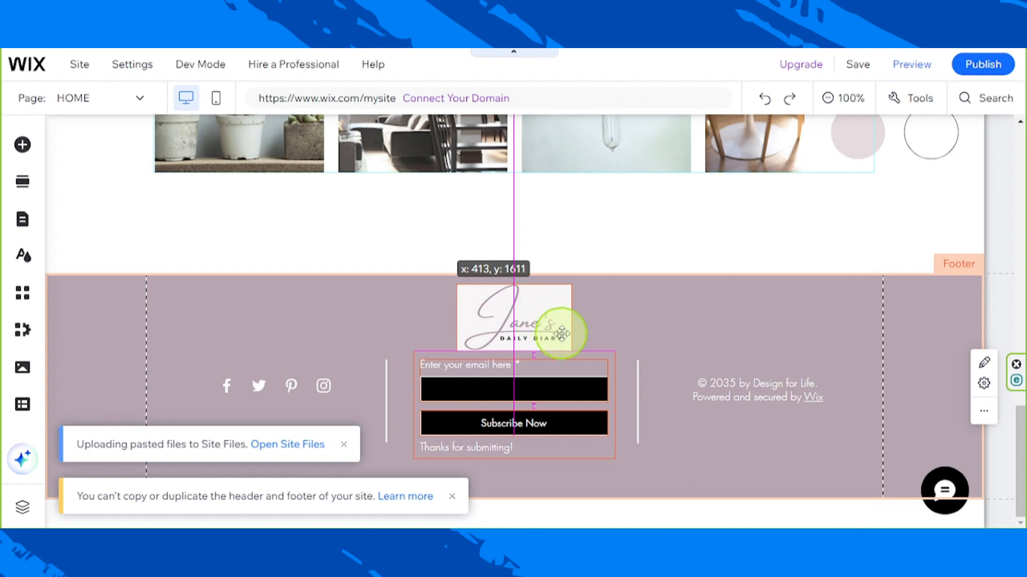
left_click_drag(570, 350, 559, 341)
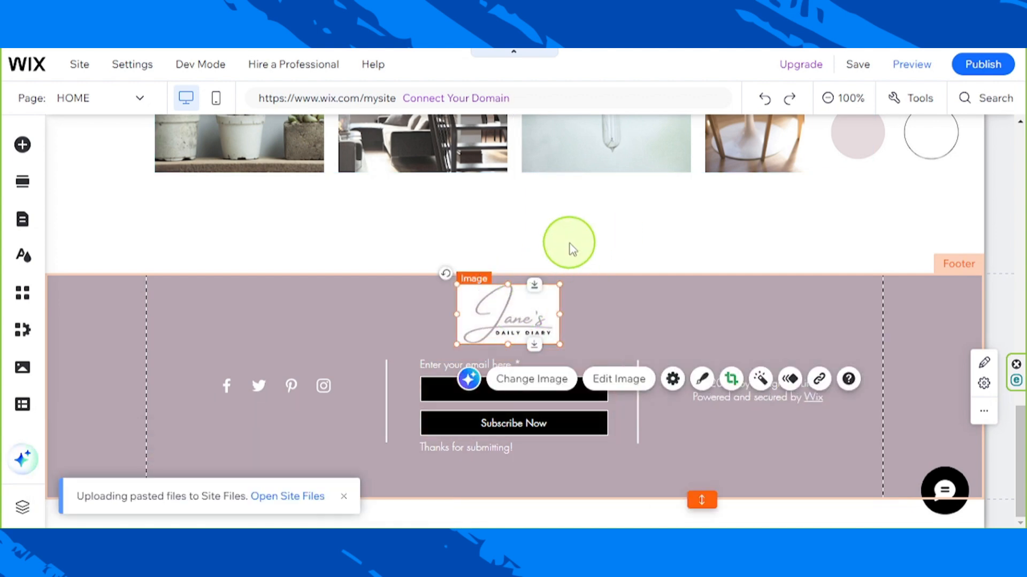
left_click(507, 324)
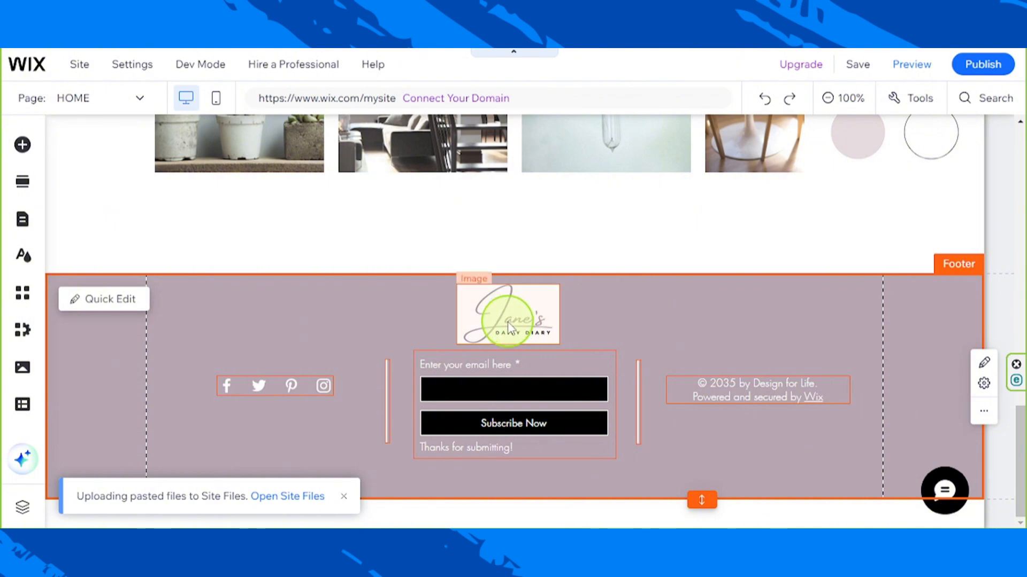
left_click(507, 324)
mouse_move(515, 319)
left_mouse_down()
mouse_move(524, 320)
mouse_move(511, 318)
left_mouse_up()
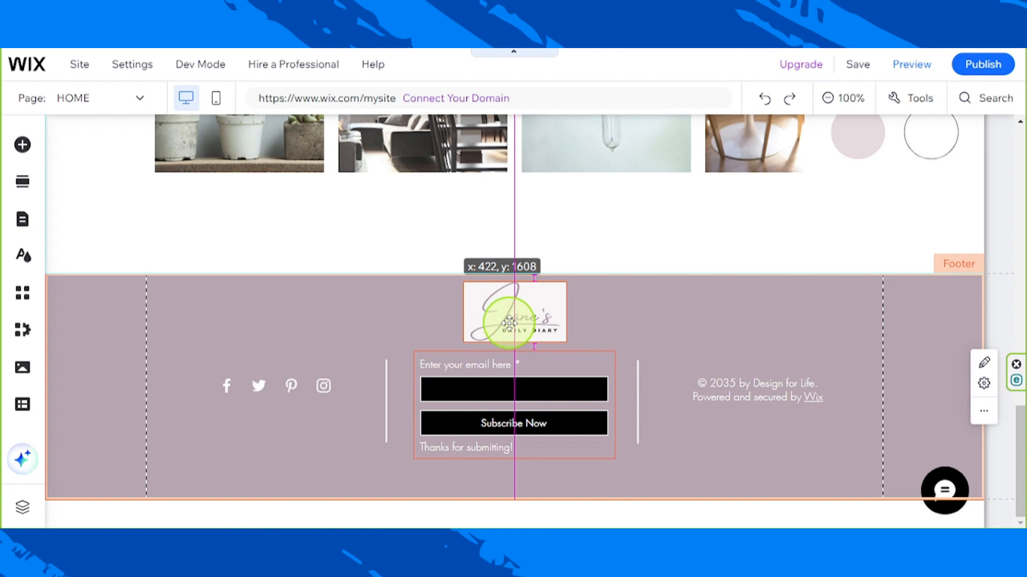
left_click_drag(509, 323, 510, 323)
left_click(604, 243)
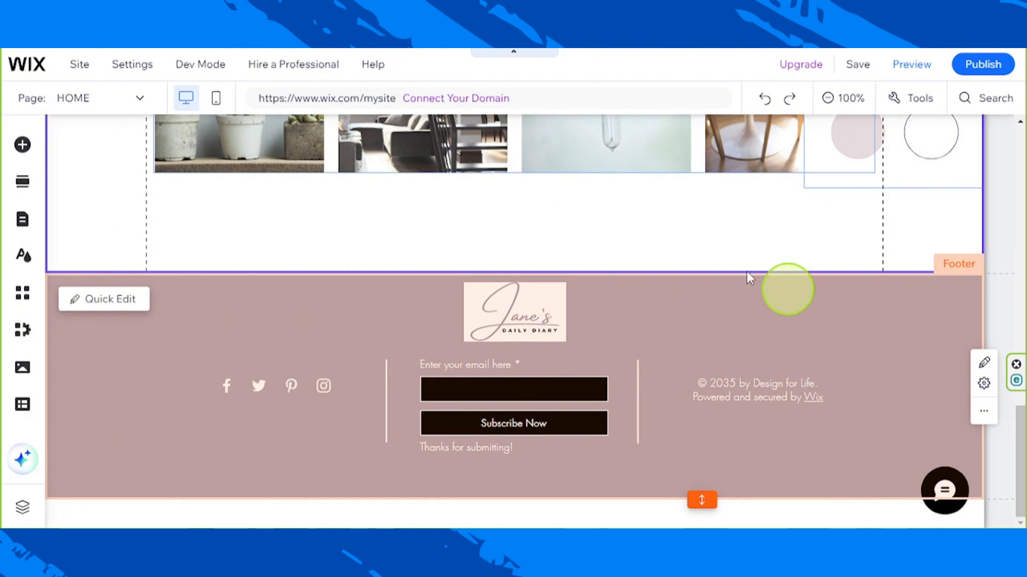
left_click(509, 329)
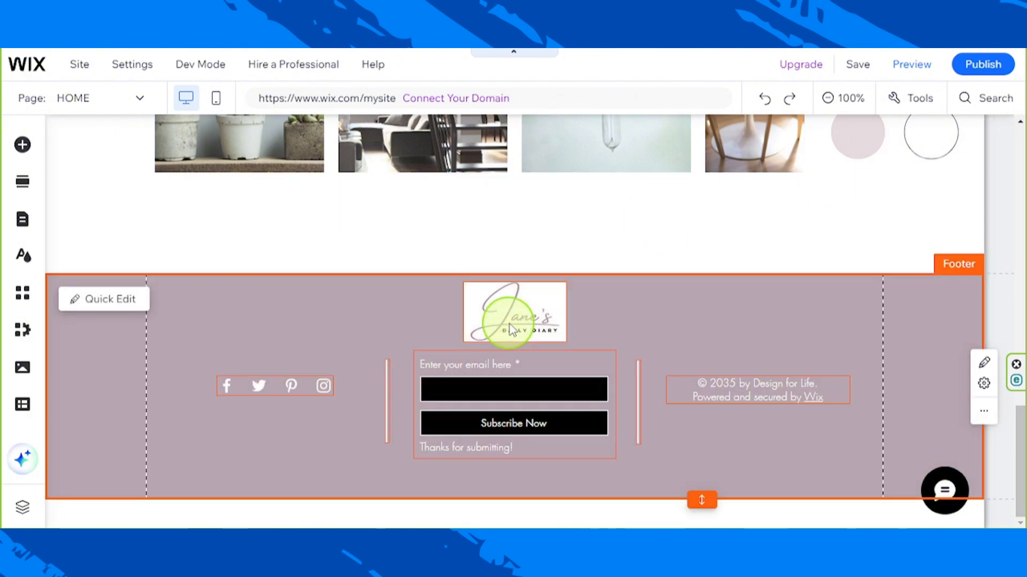
left_click(541, 315)
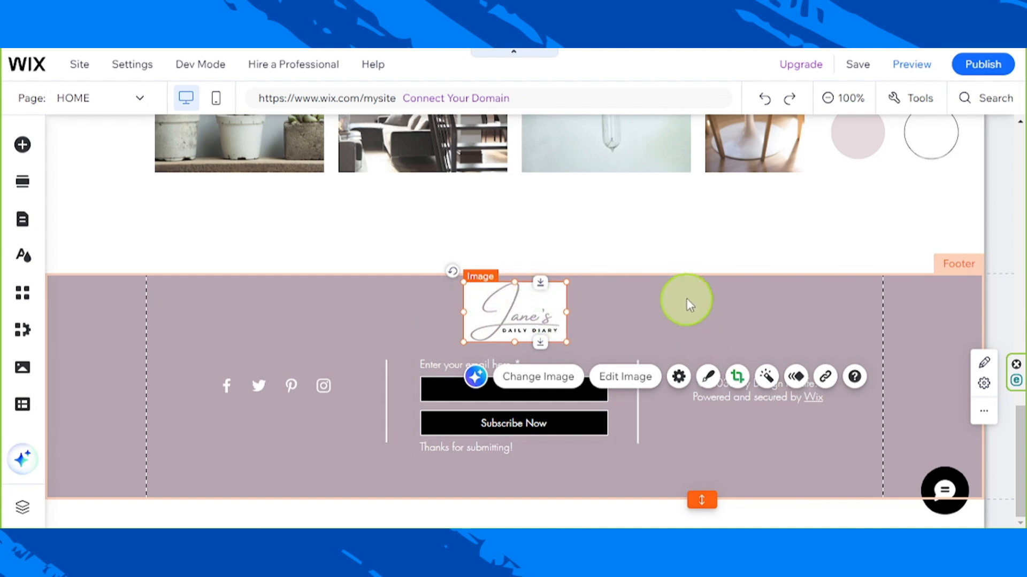
left_click(679, 257)
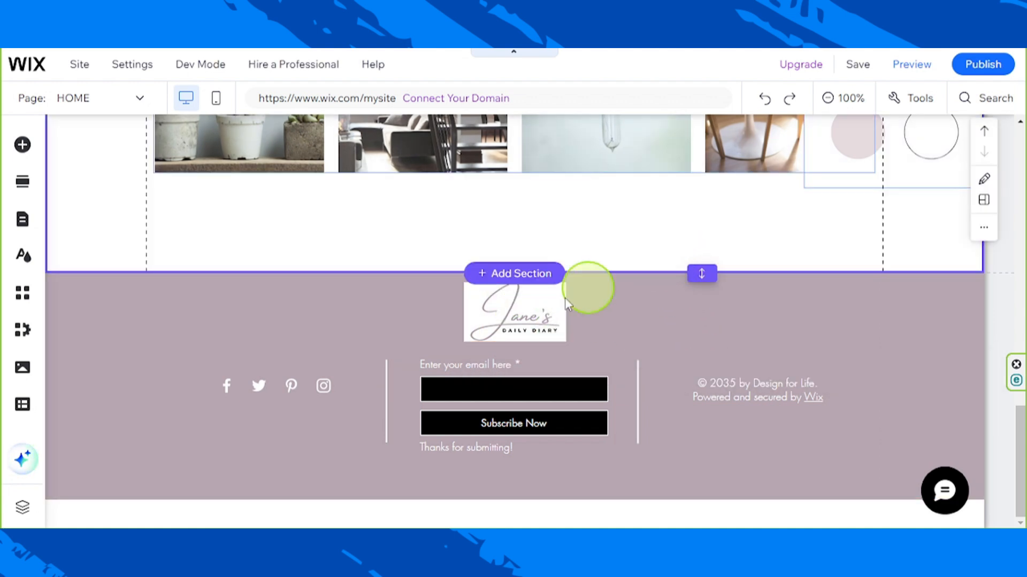
- Open the footer Social Bar's link settings and inspect the web address options for the Facebook icon
left_click(247, 385)
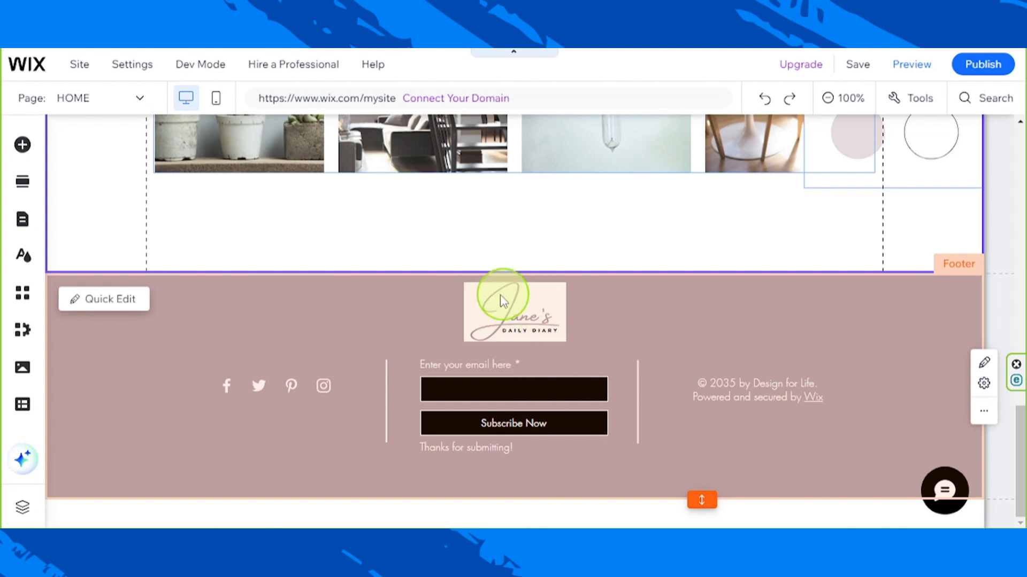
left_click(289, 342)
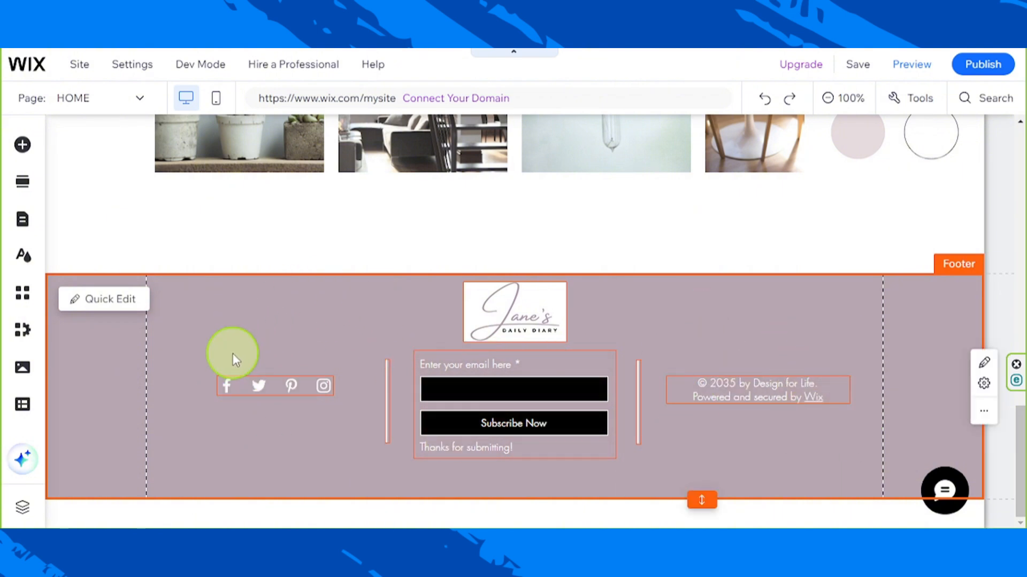
left_click(308, 386)
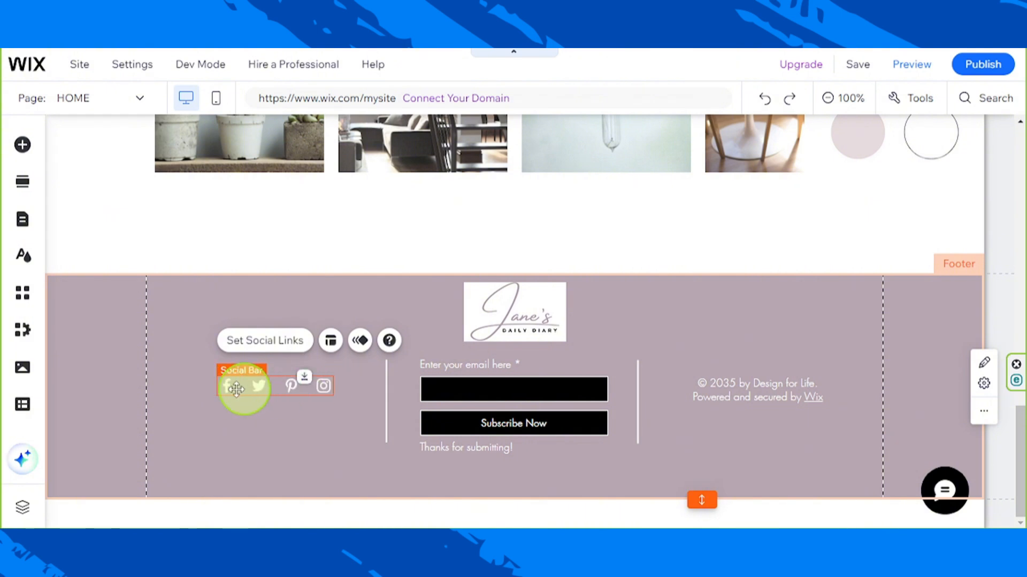
left_click(266, 353)
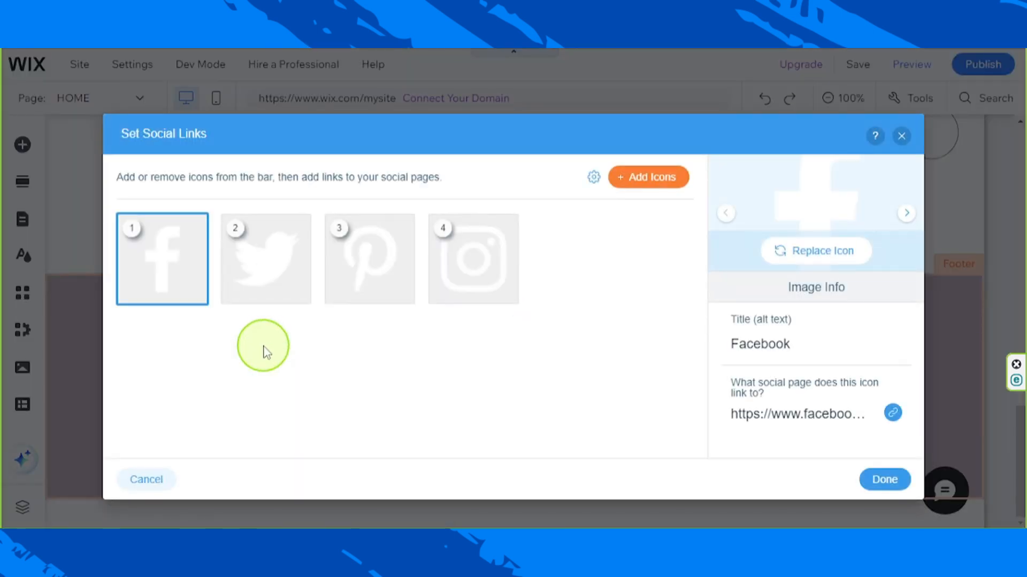
mouse_move(167, 273)
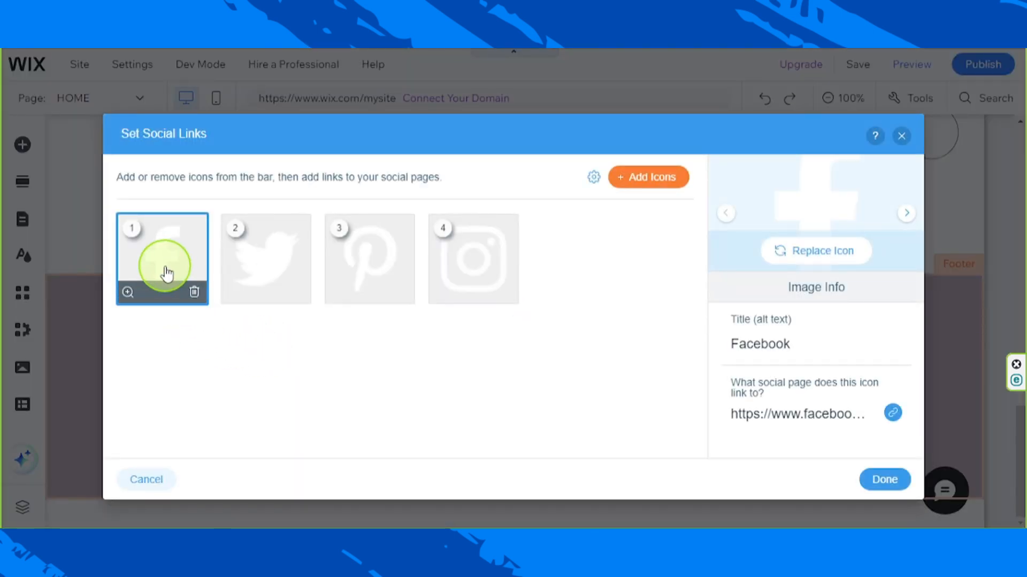
left_click(893, 414)
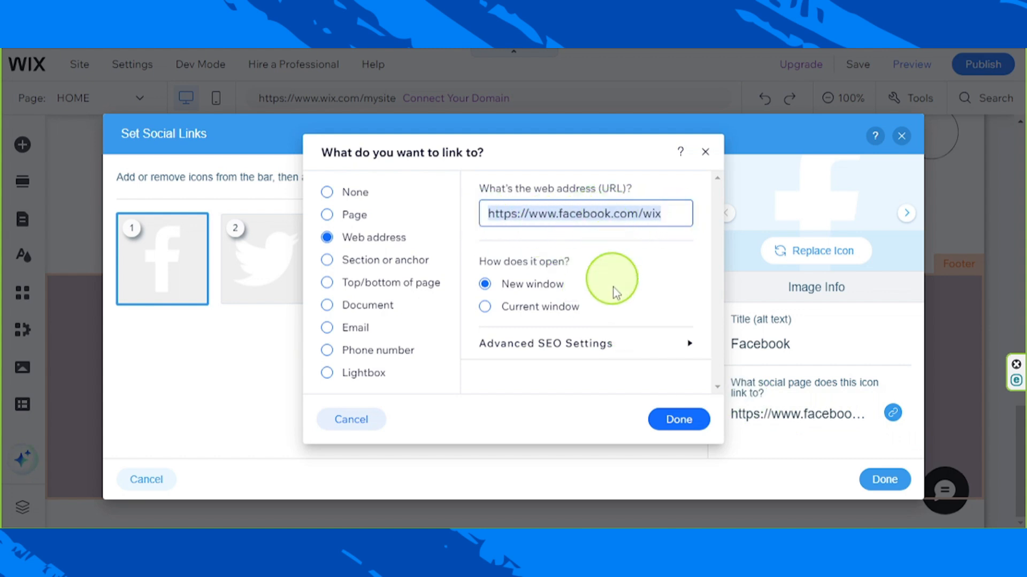
left_click(705, 152)
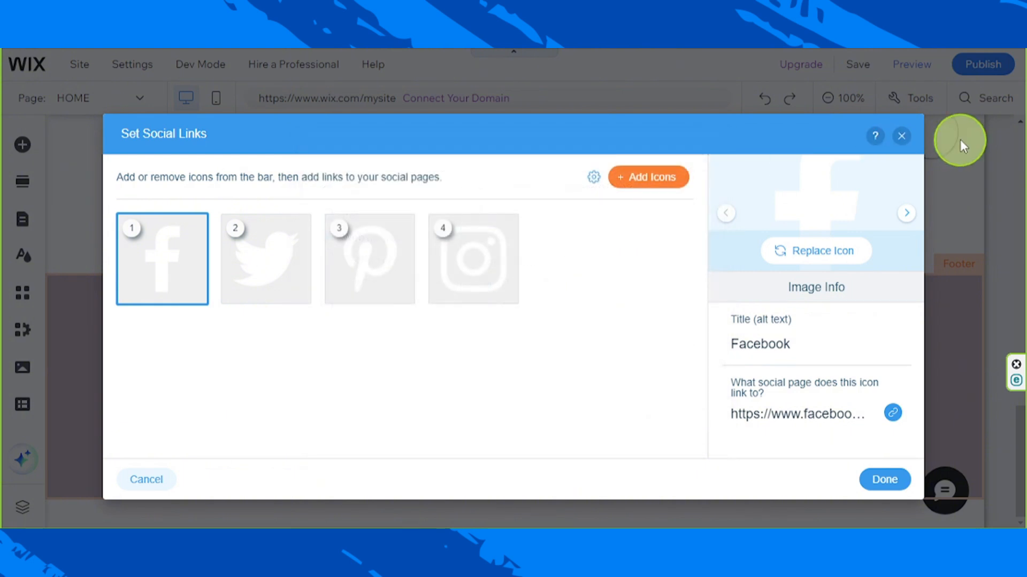
- Browse replacement icons for the Facebook link by searching the social icons for "facebook", and close the social links settings
left_click(817, 256)
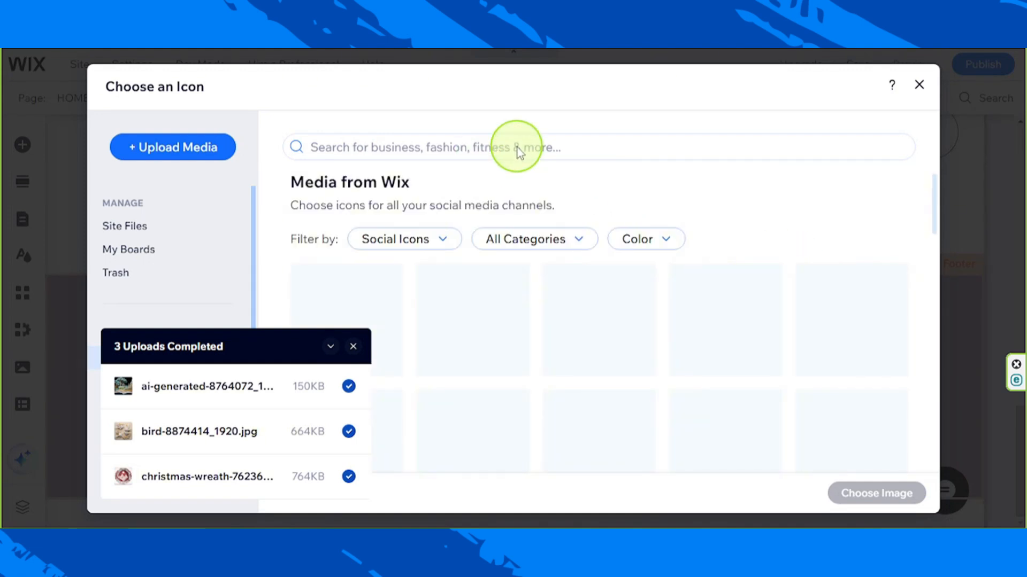
left_click(497, 147)
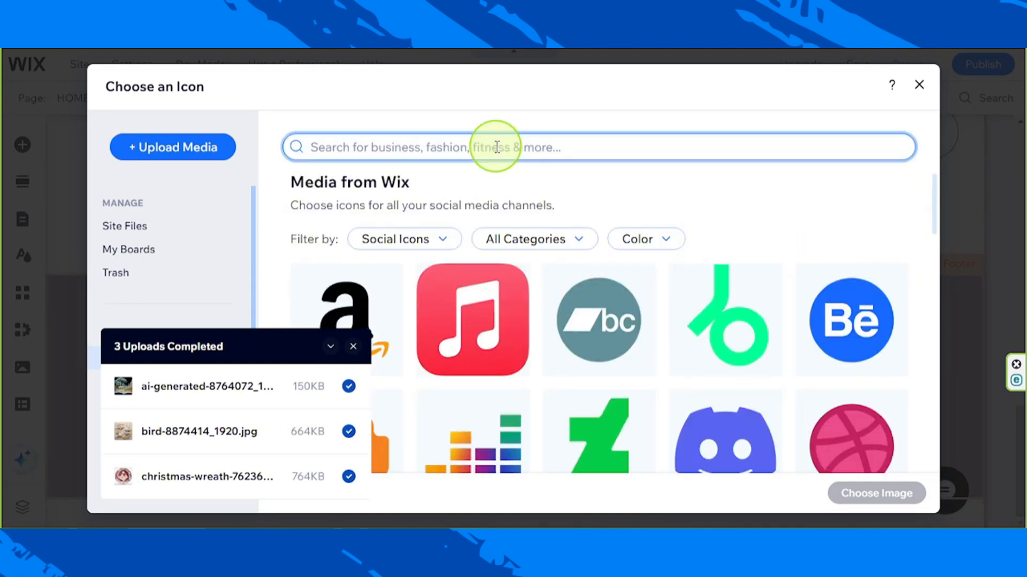
type("facebook")
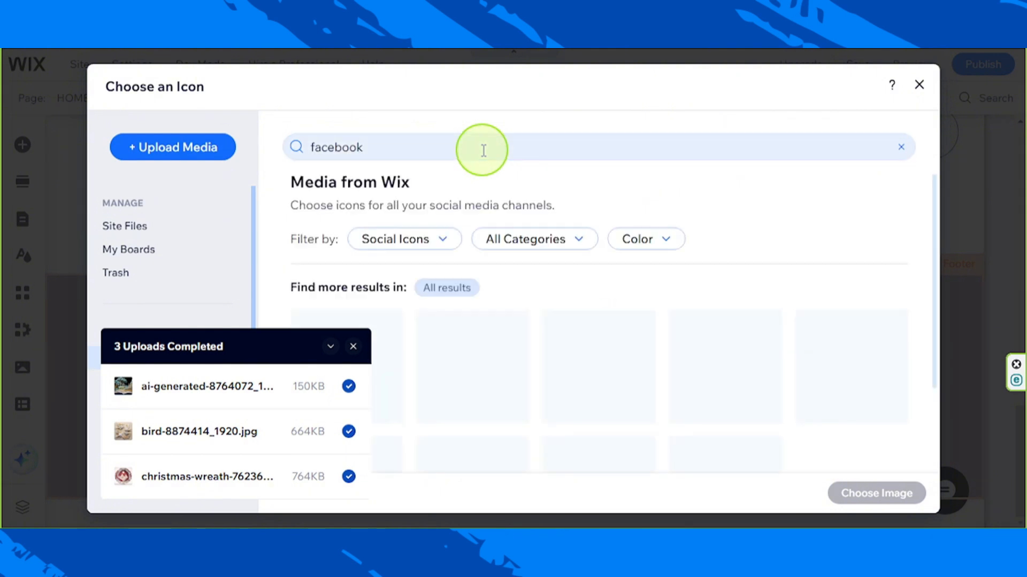
left_click(353, 346)
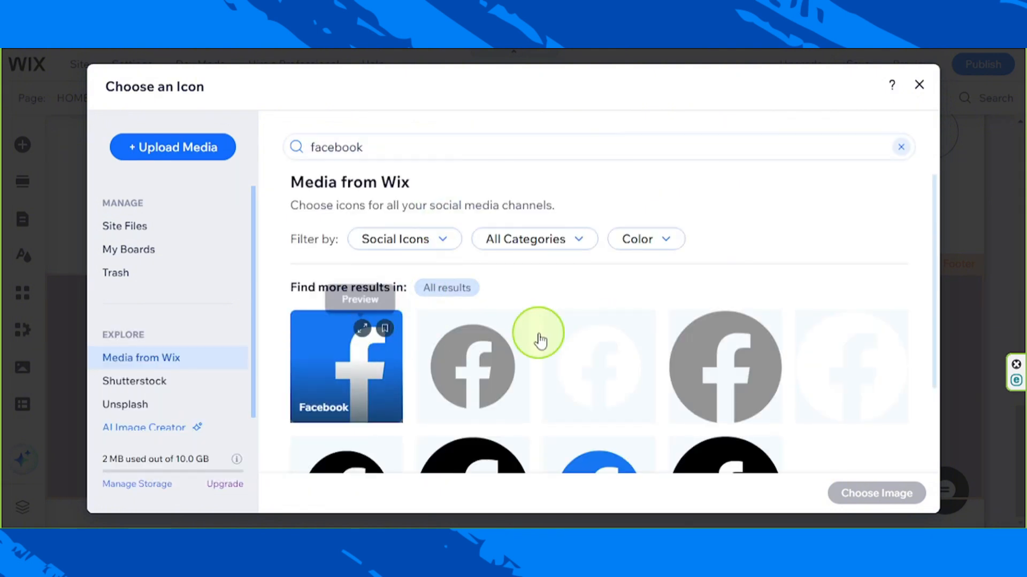
scroll(642, 380, "down", 2)
scroll(715, 401, "up", 2)
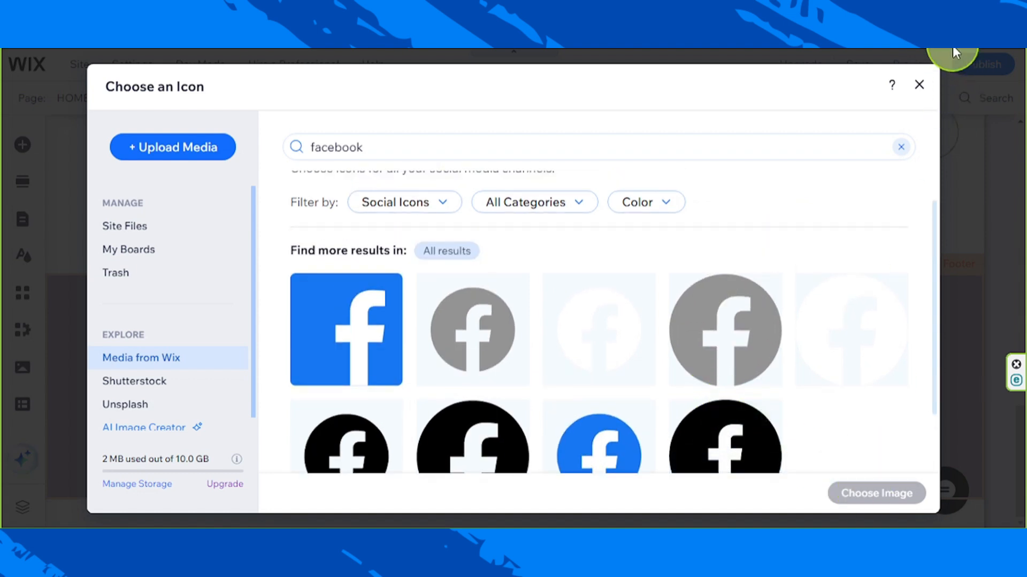
left_click(918, 87)
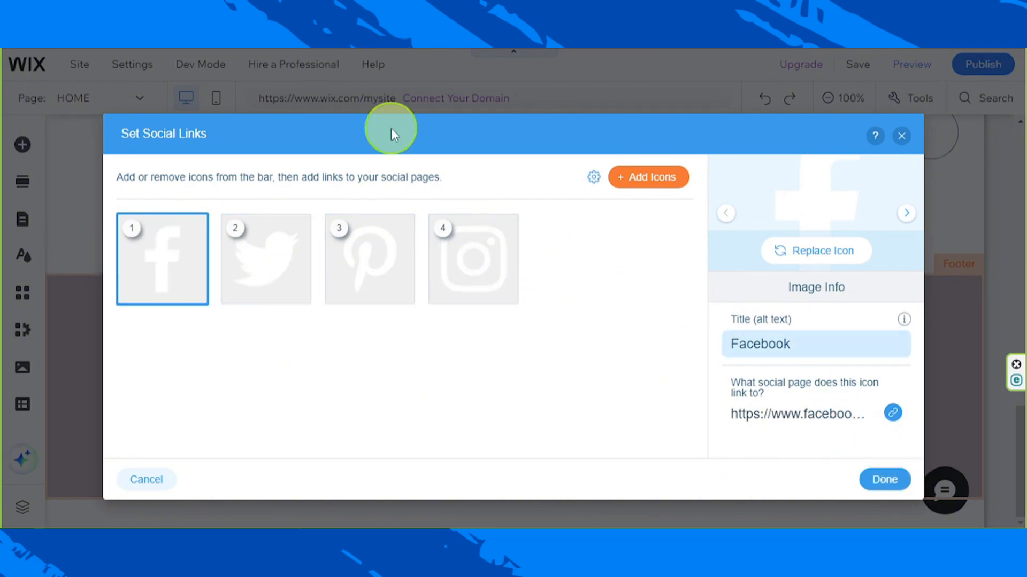
left_click(873, 482)
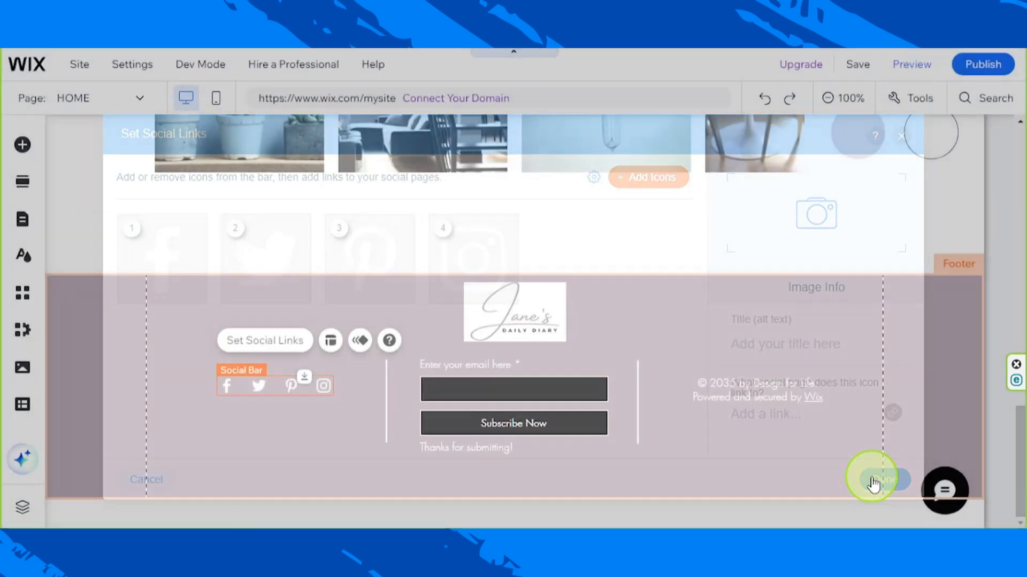
- Delete the Instagram section between the Explore More Stories button and the footer
scroll(891, 461, "up", 10)
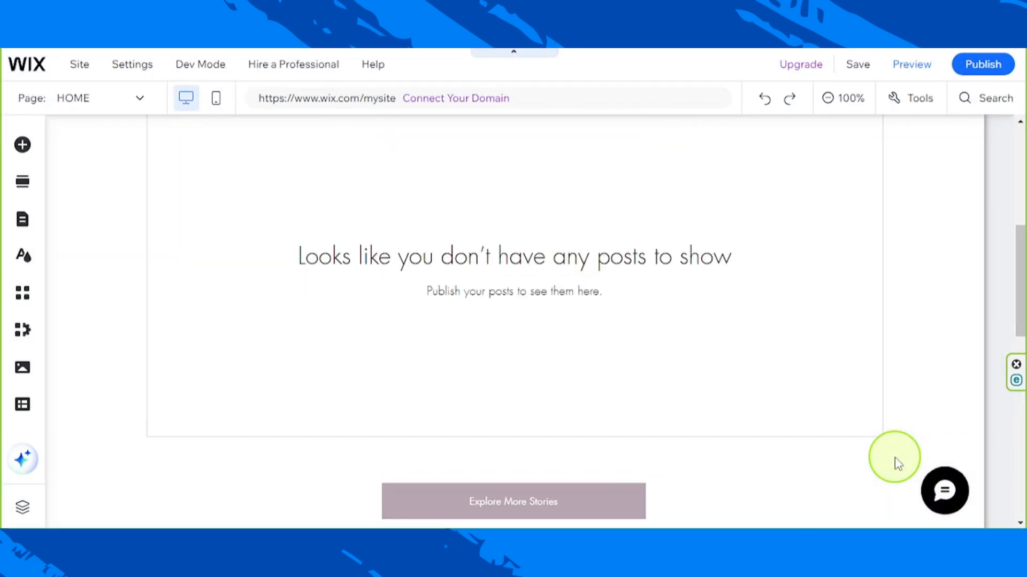
scroll(885, 456, "down", 4)
scroll(886, 457, "down", 3)
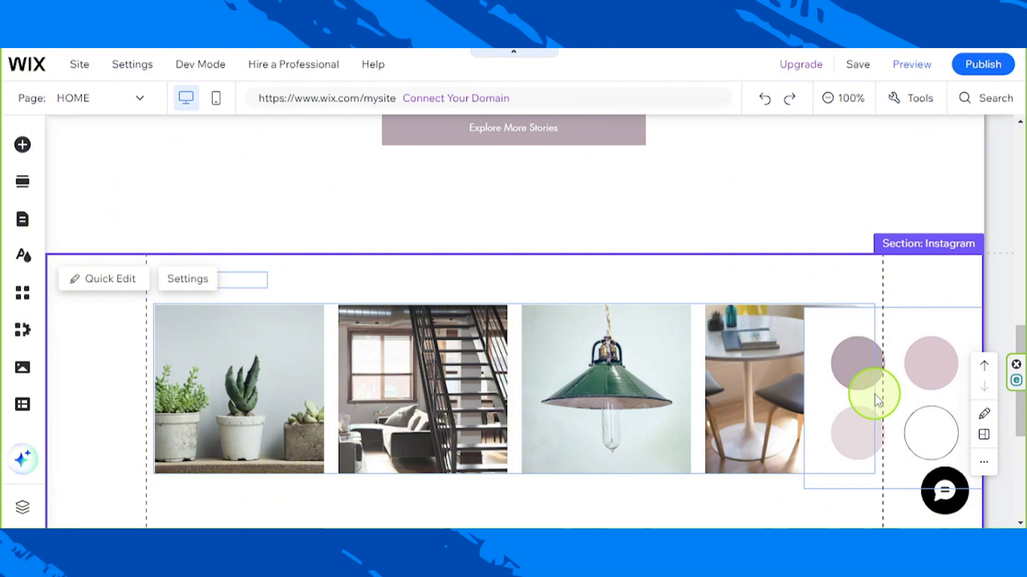
key("Delete")
- Review the home page layout from the header and Welcome banner through the blog feed to the footer
scroll(877, 399, "up", 6)
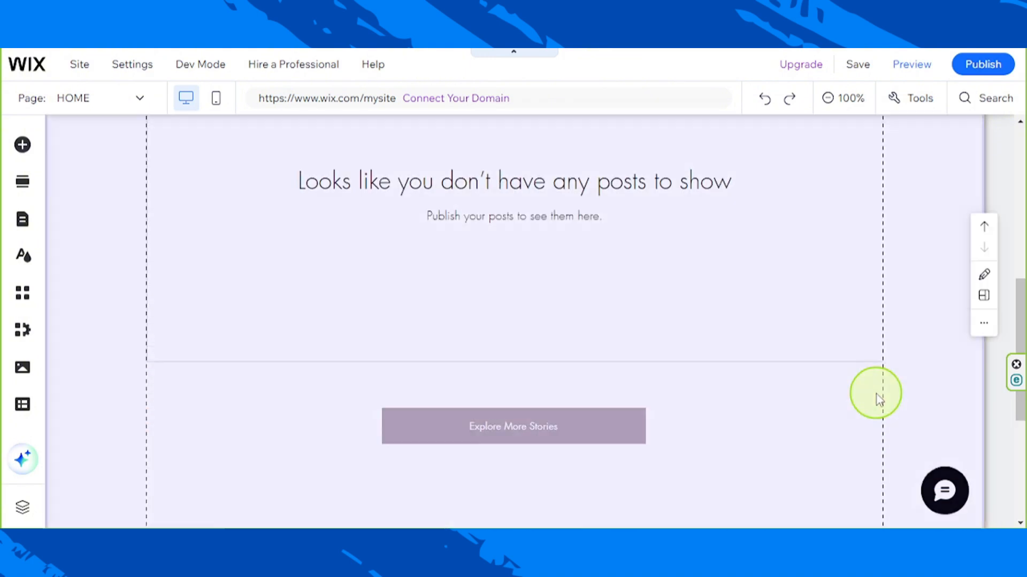
scroll(878, 400, "up", 10)
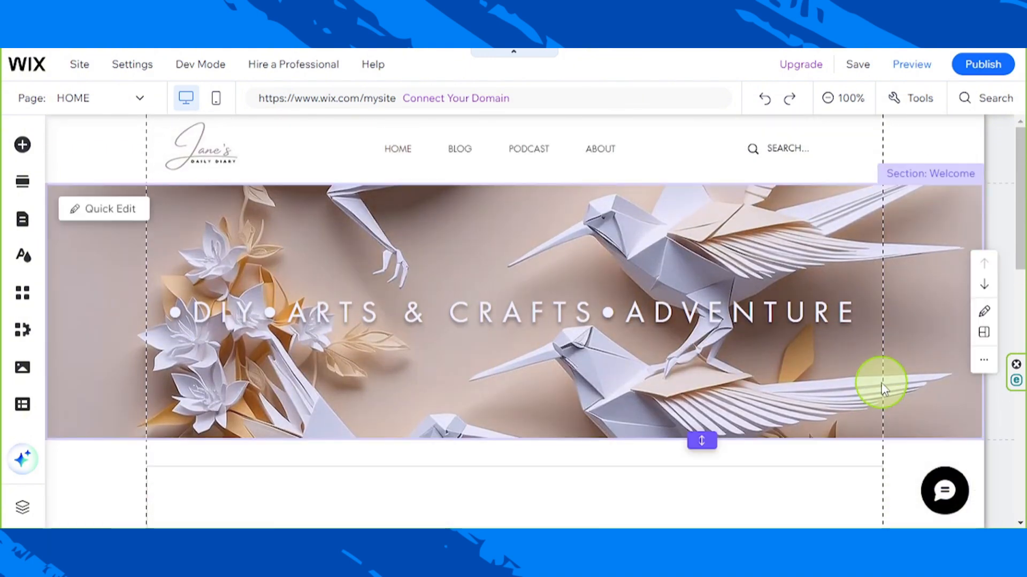
scroll(883, 388, "down", 12)
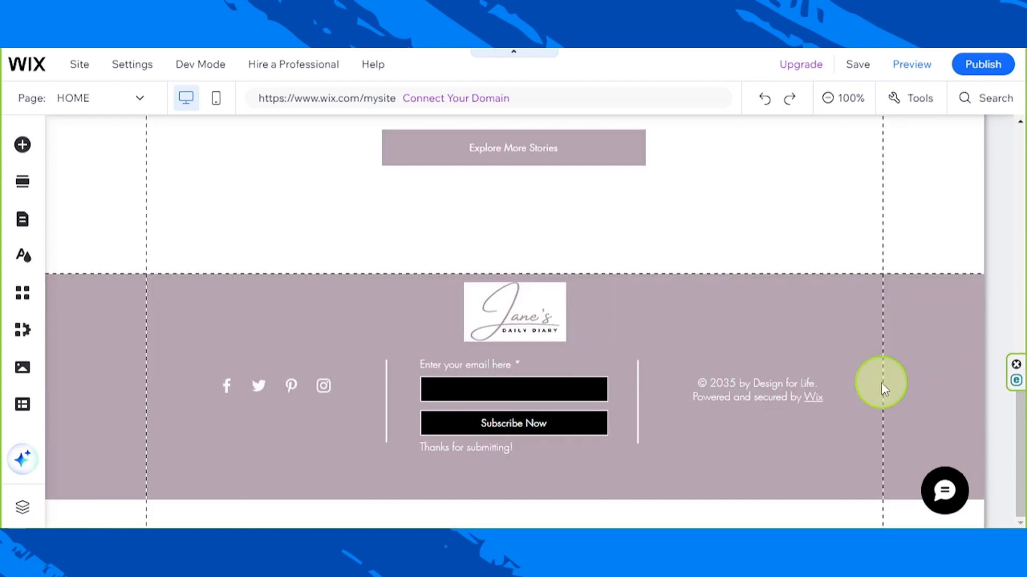
scroll(884, 389, "up", 5)
scroll(883, 389, "up", 10)
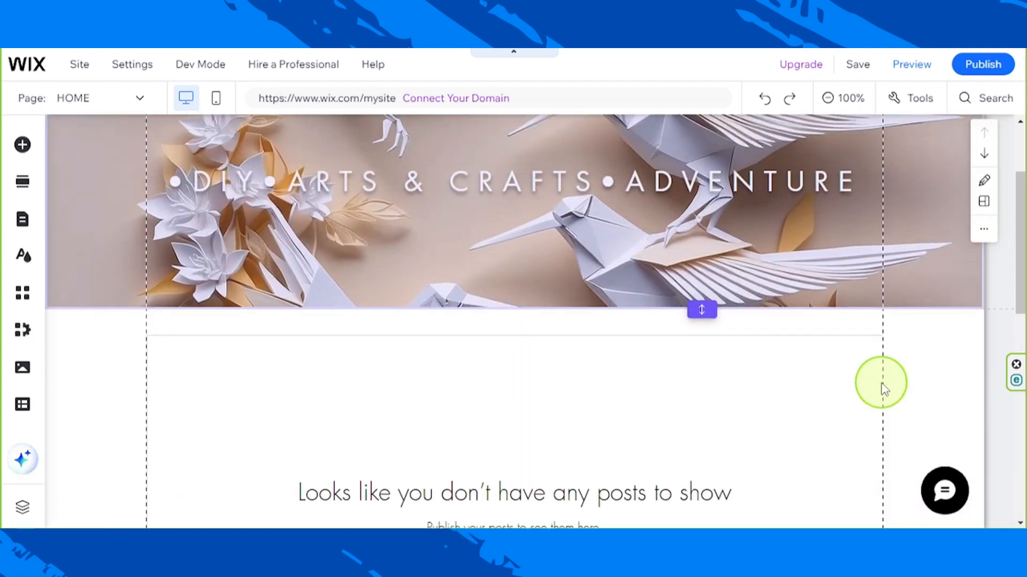
scroll(882, 383, "down", 10)
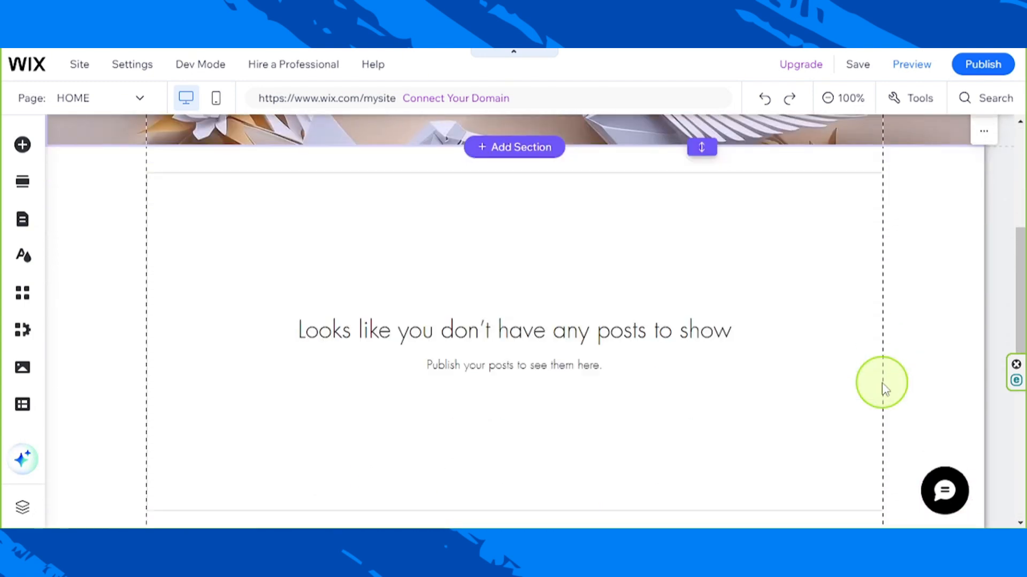
scroll(881, 383, "up", 7)
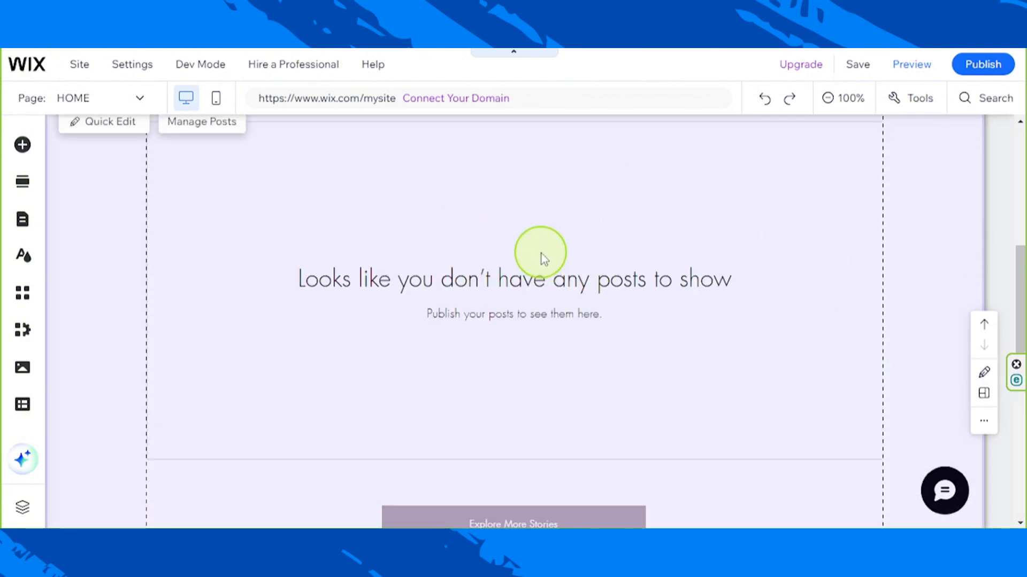
scroll(550, 294, "up", 3)
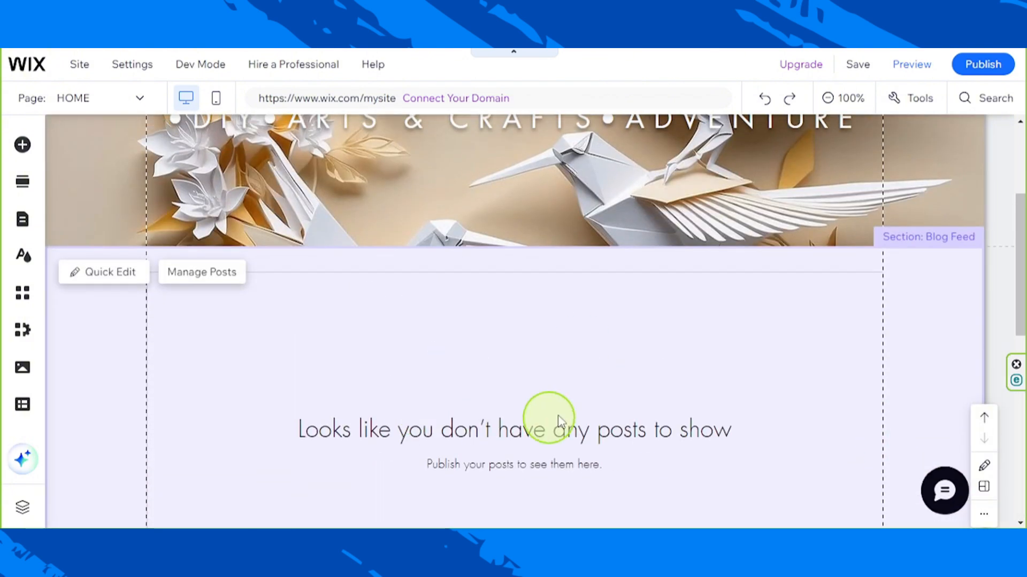
scroll(551, 407, "up", 4)
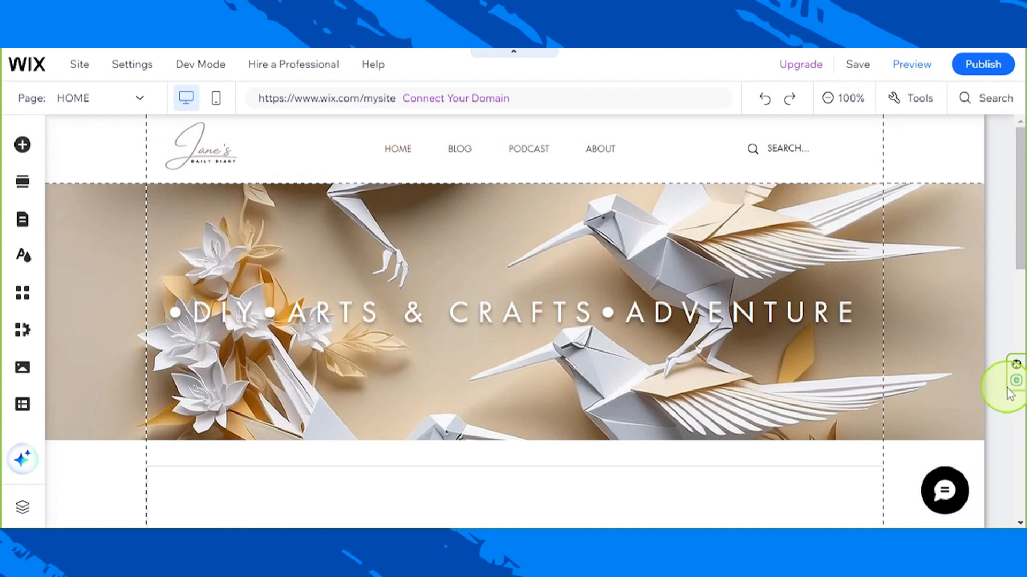
left_click(1009, 386)
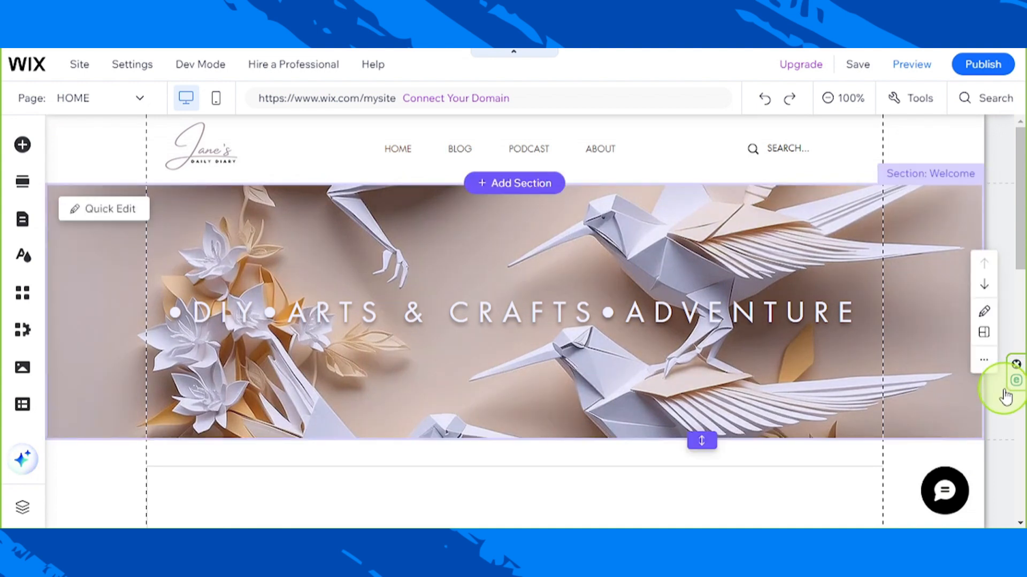